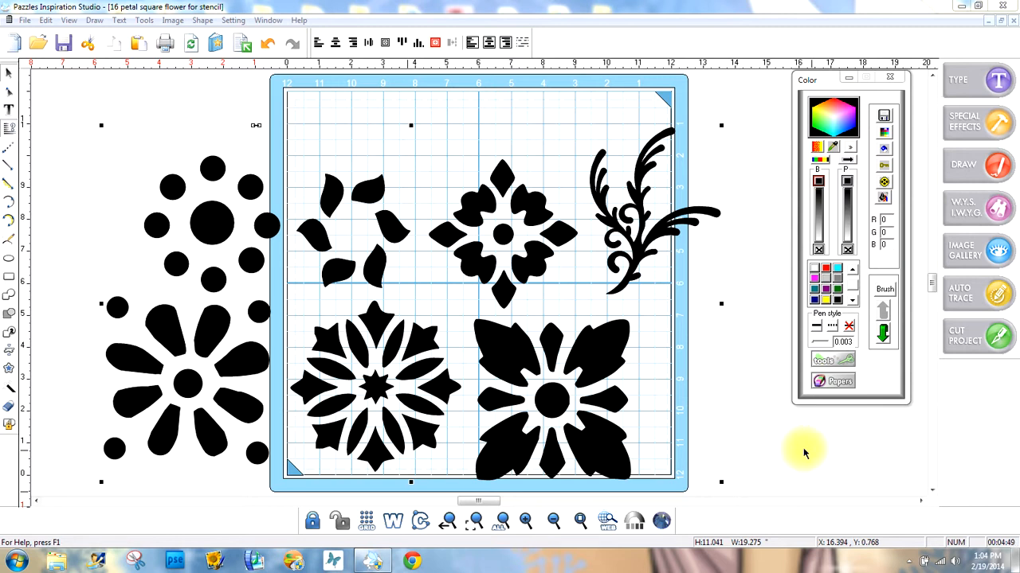
Move the dot circle, leaf ring, diamond flower and flourish motifs upward to form a spaced-out upper row.
left_click(57, 153)
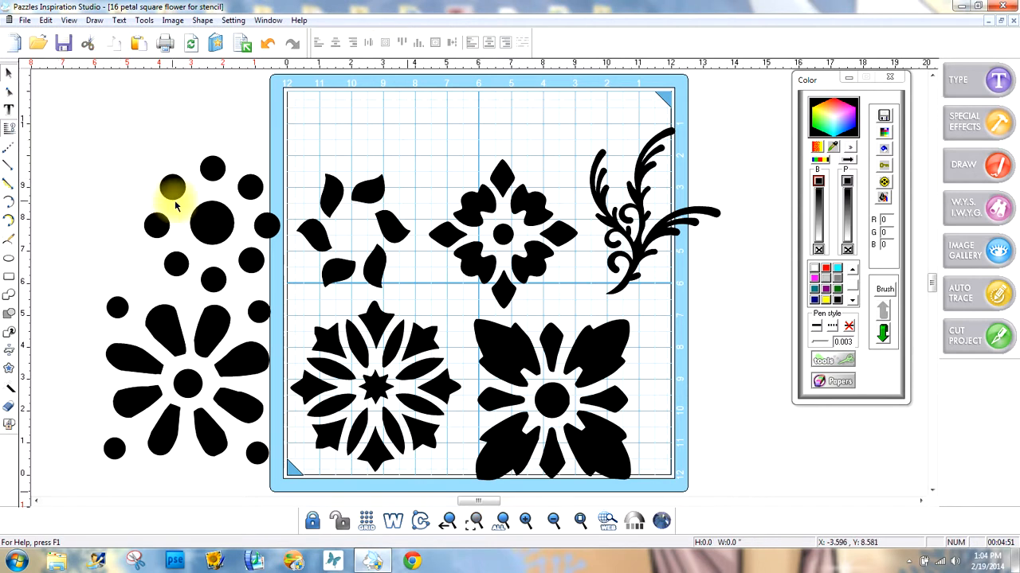
left_click(218, 227)
left_click_drag(218, 228, 200, 177)
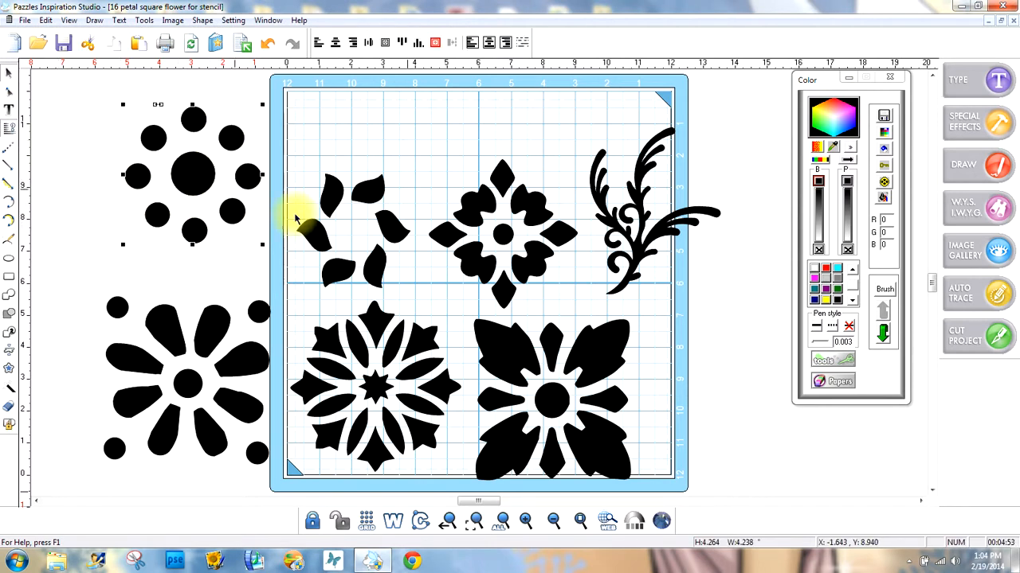
left_click(346, 237)
left_click_drag(340, 253, 352, 205)
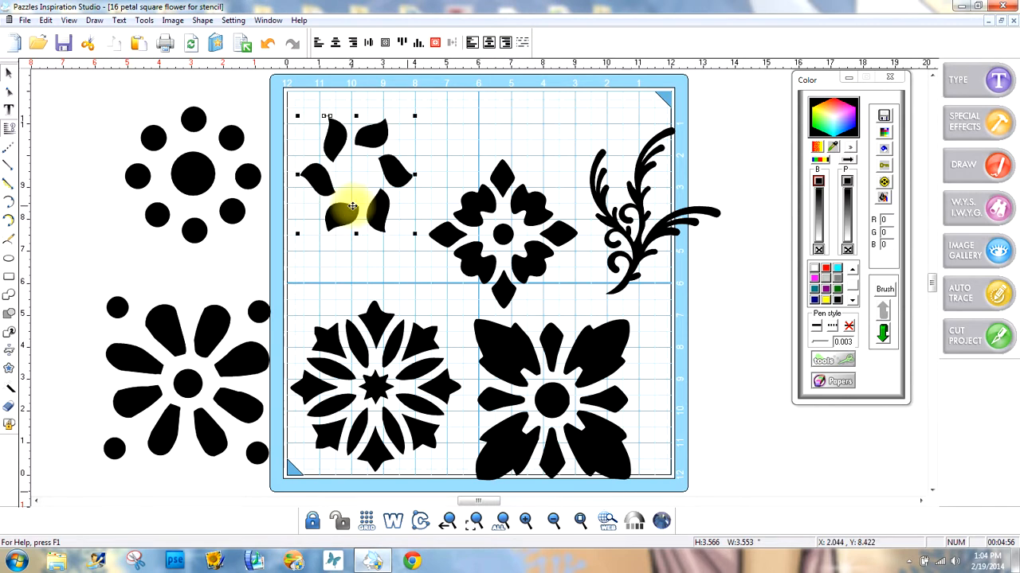
left_click(504, 289)
left_click_drag(505, 291, 505, 233)
left_click(654, 245)
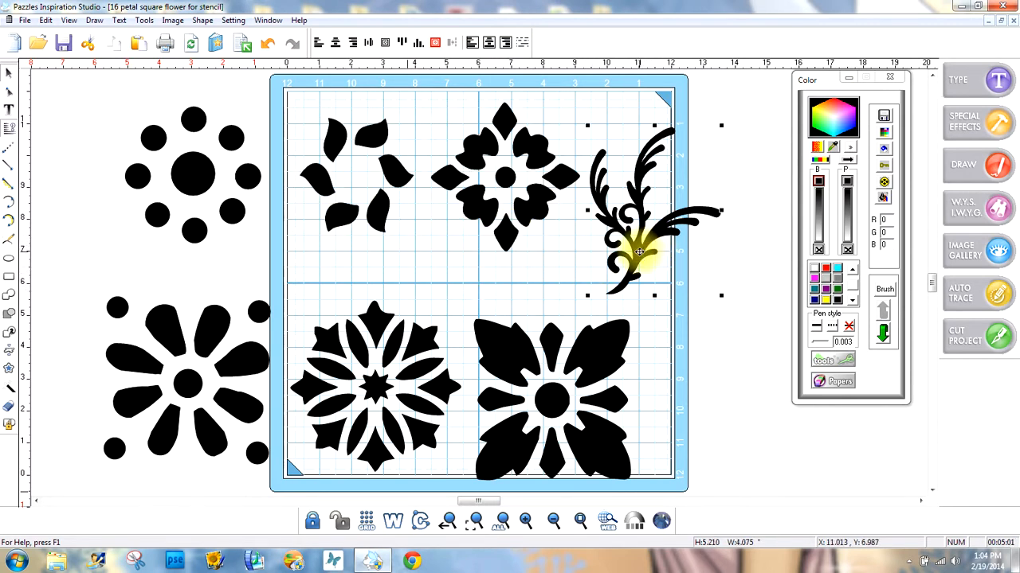
left_click_drag(655, 245, 671, 200)
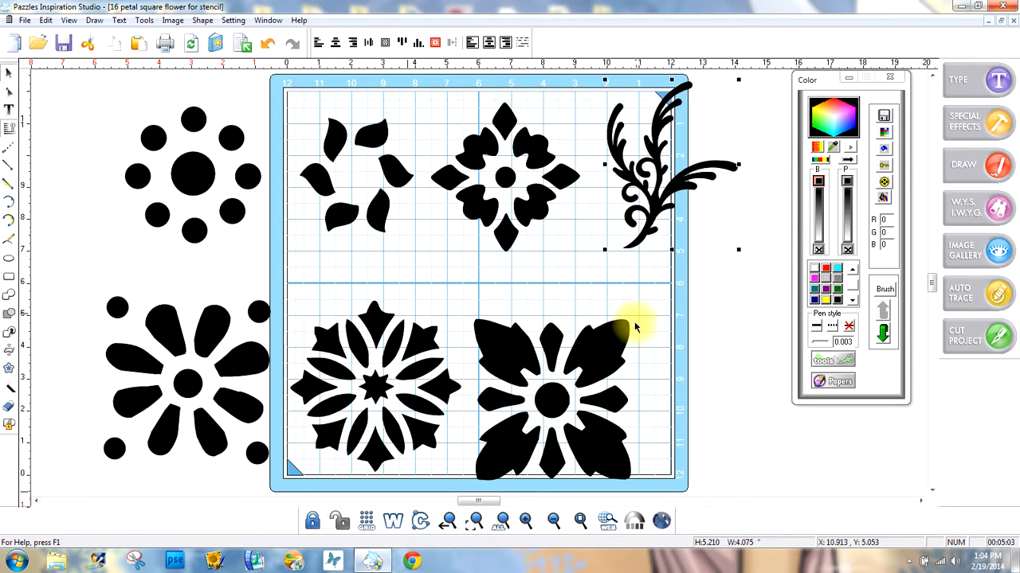
Space out the square flower, pointed rosette and petal flower as a lower row beneath the other motifs.
left_click_drag(509, 355, 608, 318)
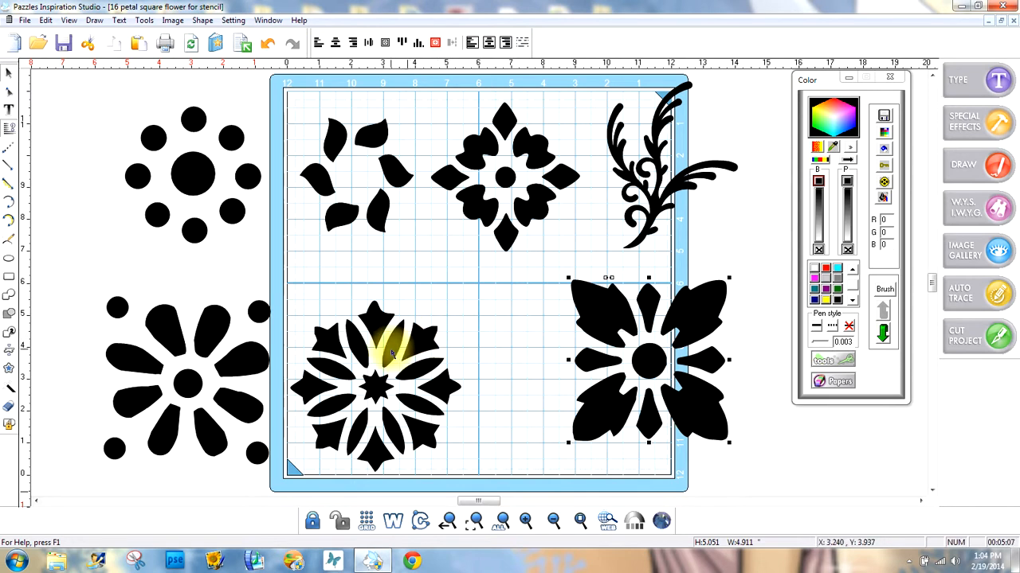
left_click_drag(391, 343, 459, 329)
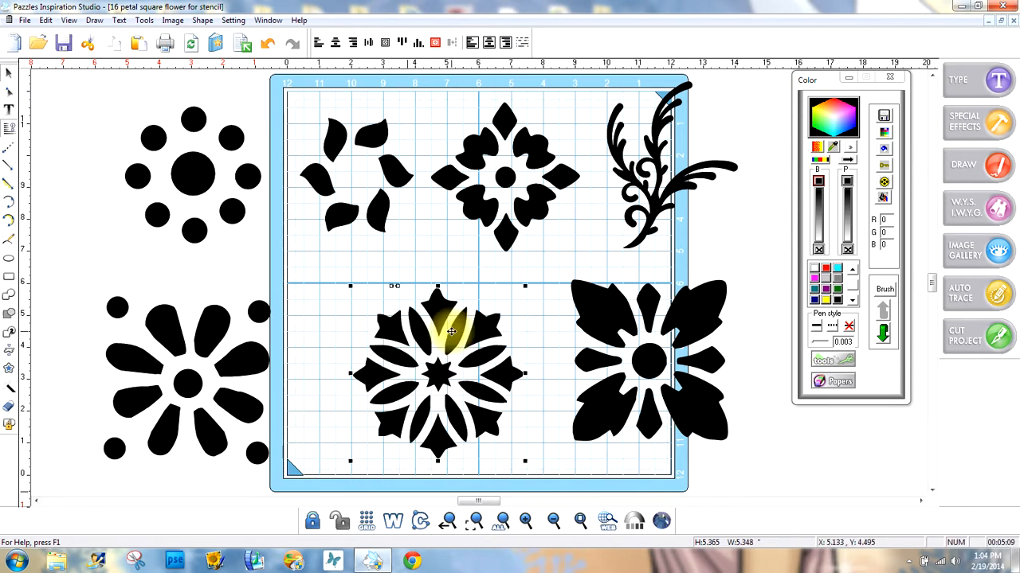
left_click(208, 328)
left_click_drag(208, 328, 262, 341)
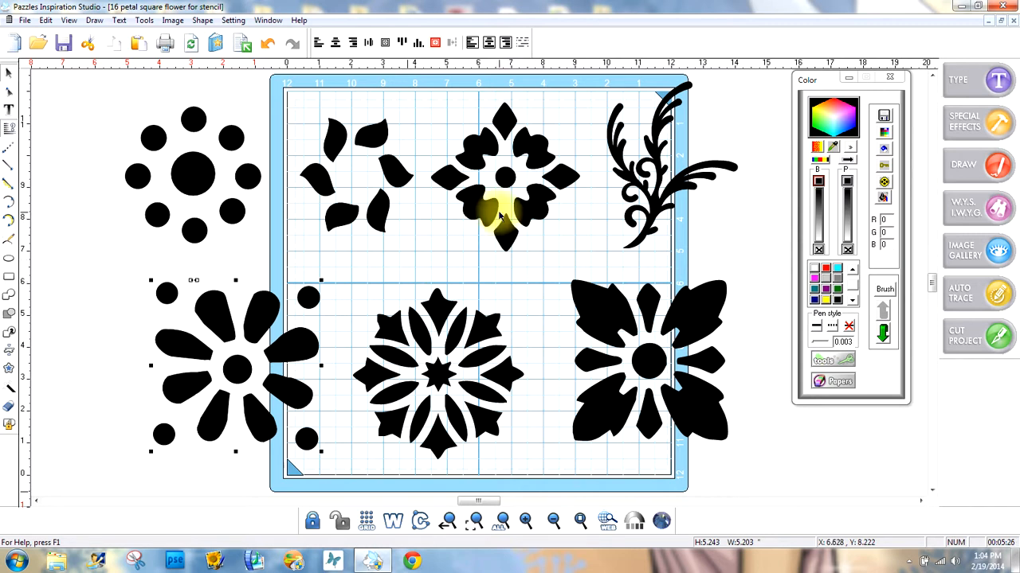
Scale all seven motifs down together to about 7.8 inches wide and 4.8 inches high.
left_click_drag(91, 80, 786, 502)
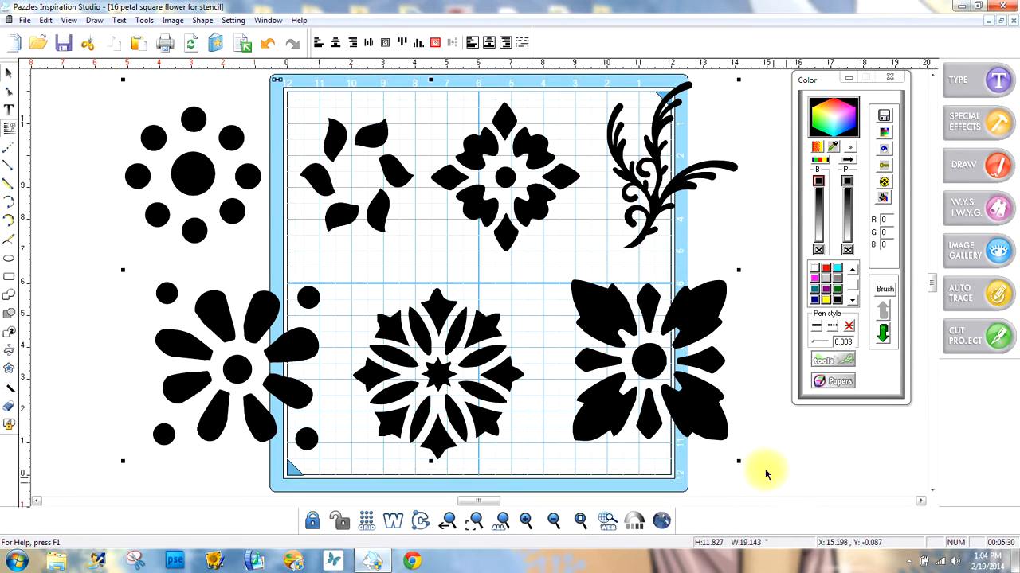
left_click_drag(737, 460, 233, 252)
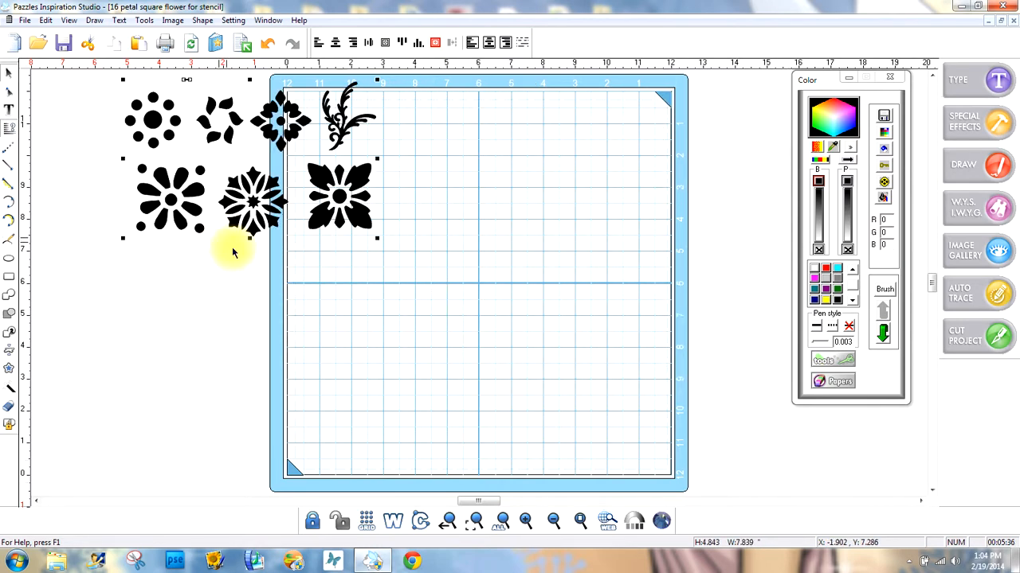
left_click(442, 353)
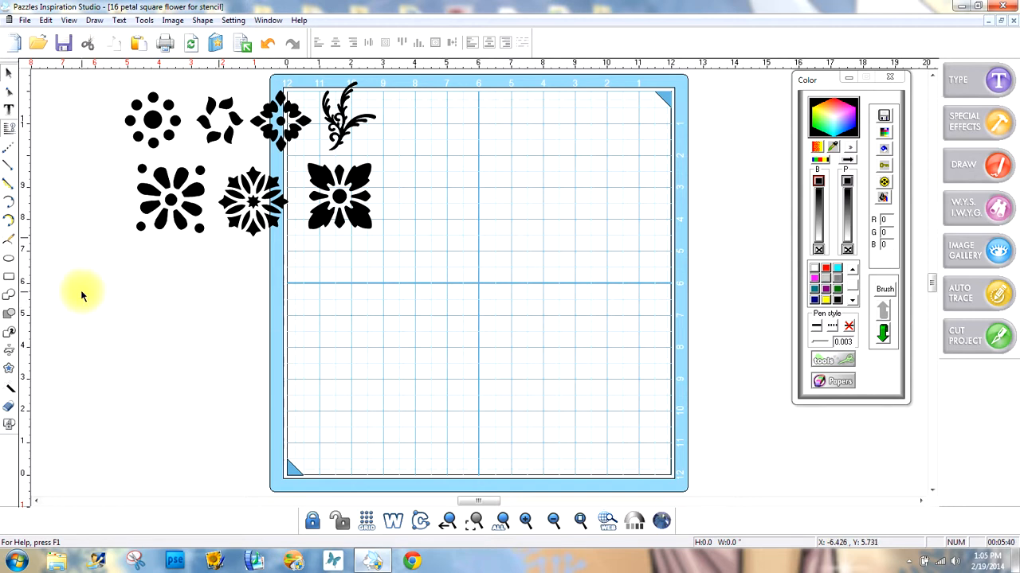
Draw a square about 4.8 inches wide on the lower part of the mat.
left_click(9, 277)
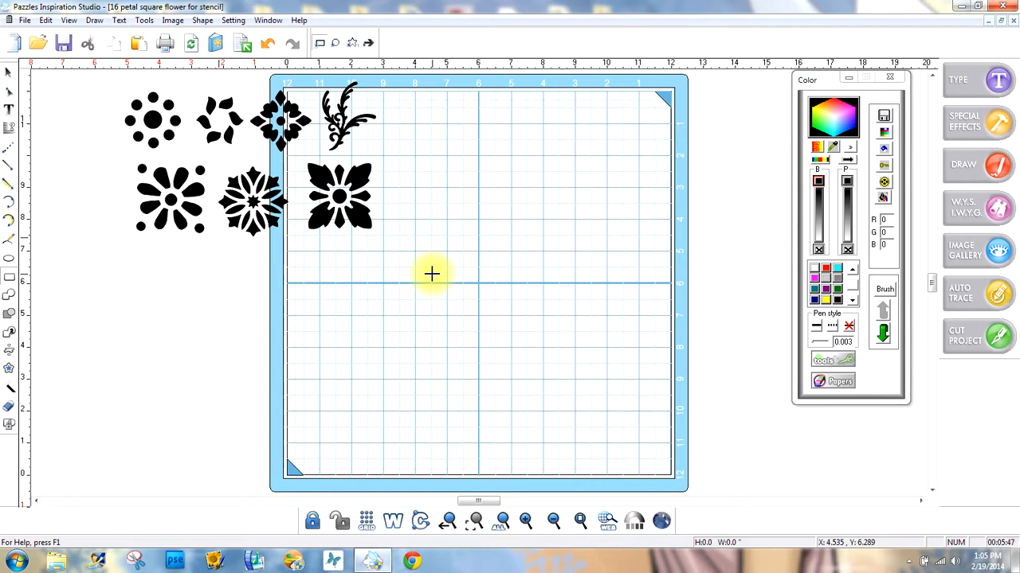
left_click_drag(432, 274, 558, 429)
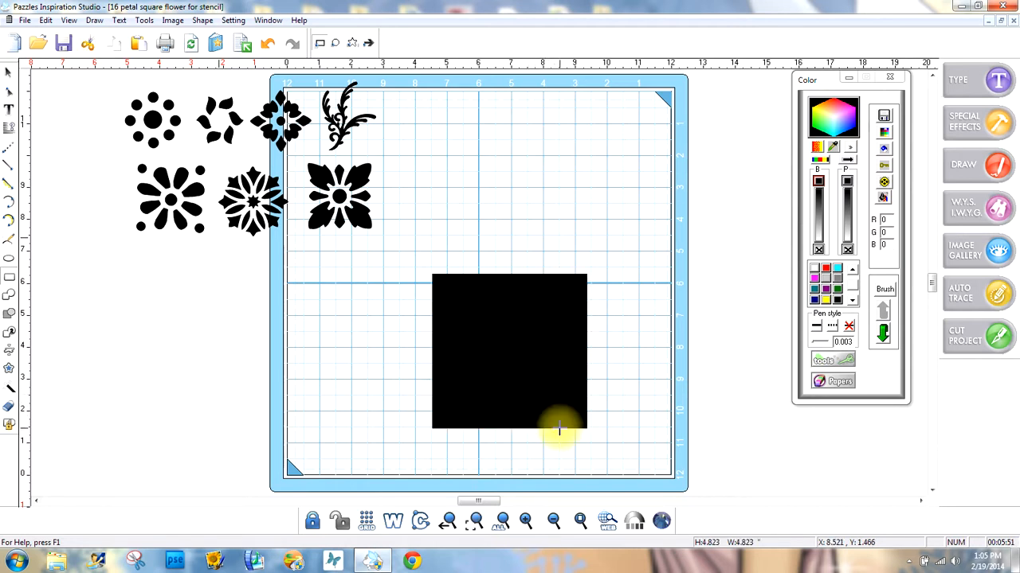
left_click(8, 72)
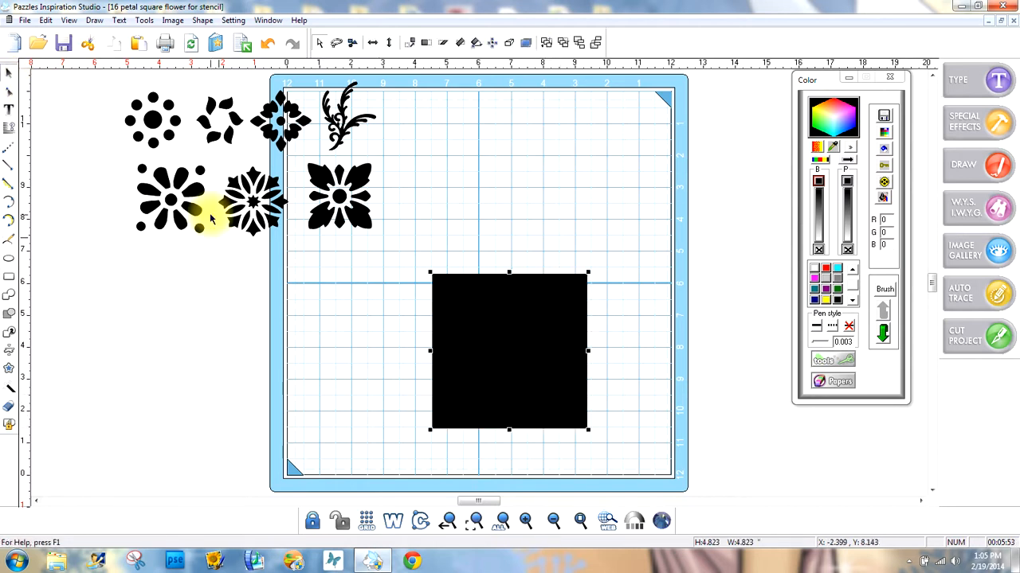
Remove the square's fill and give it a thick 0.103 outline.
left_click(820, 252)
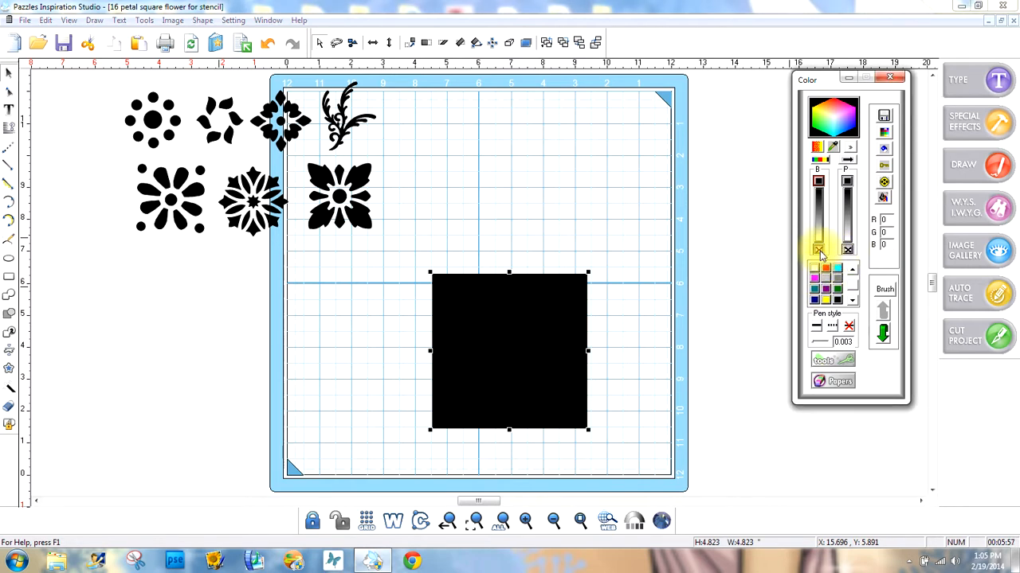
left_click(815, 343)
left_click(713, 380)
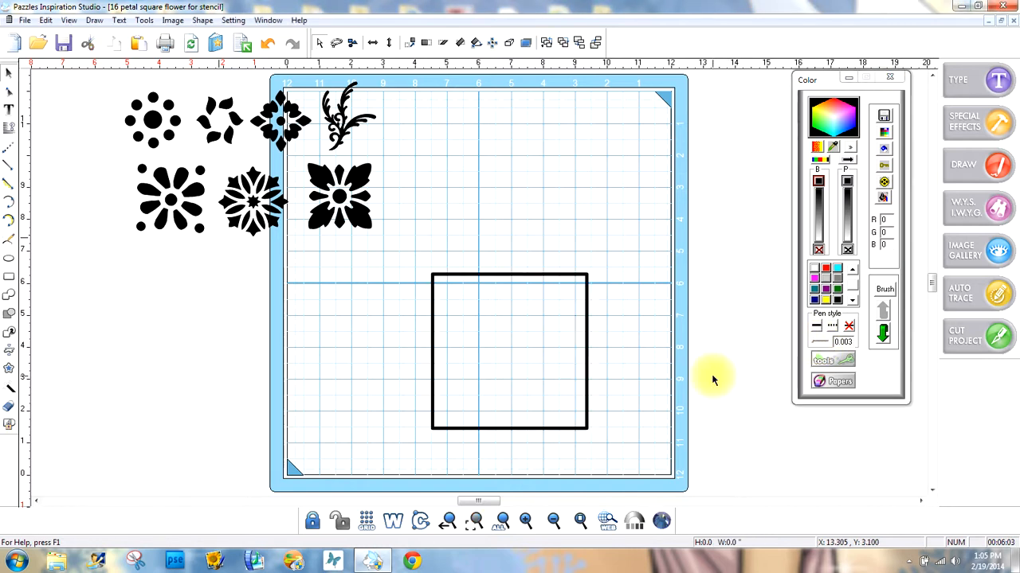
Resize the outlined square to a width of 5 and a height of 5 inches with Transform.
left_click(574, 354)
key("Return")
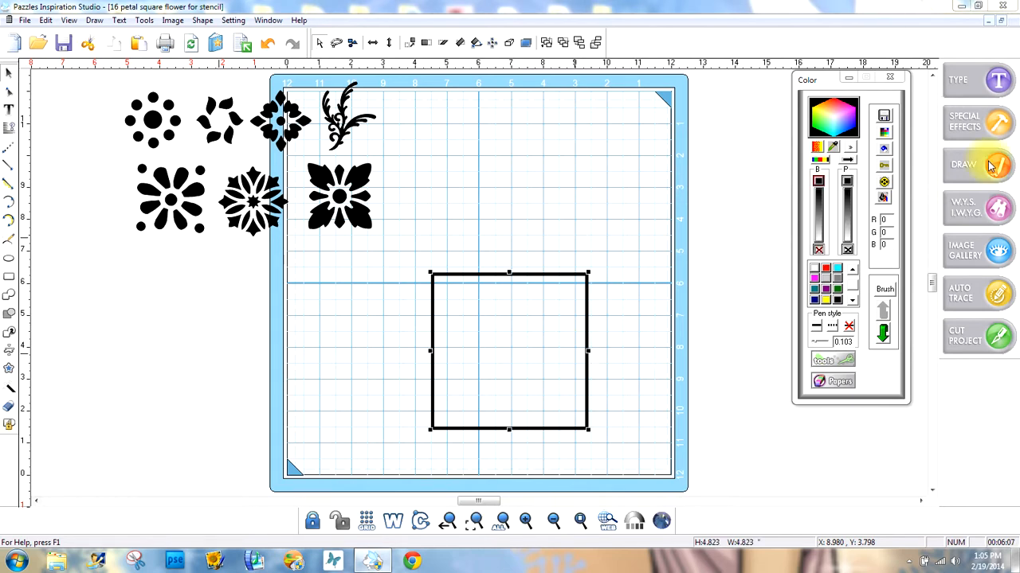
left_click_drag(932, 8, 769, 45)
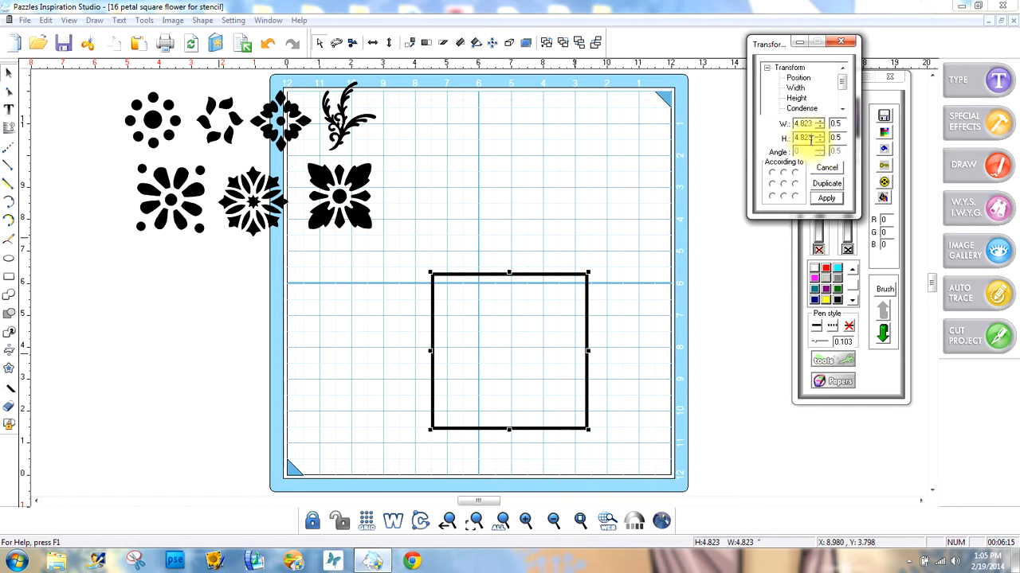
left_click_drag(811, 139, 787, 137)
type("5")
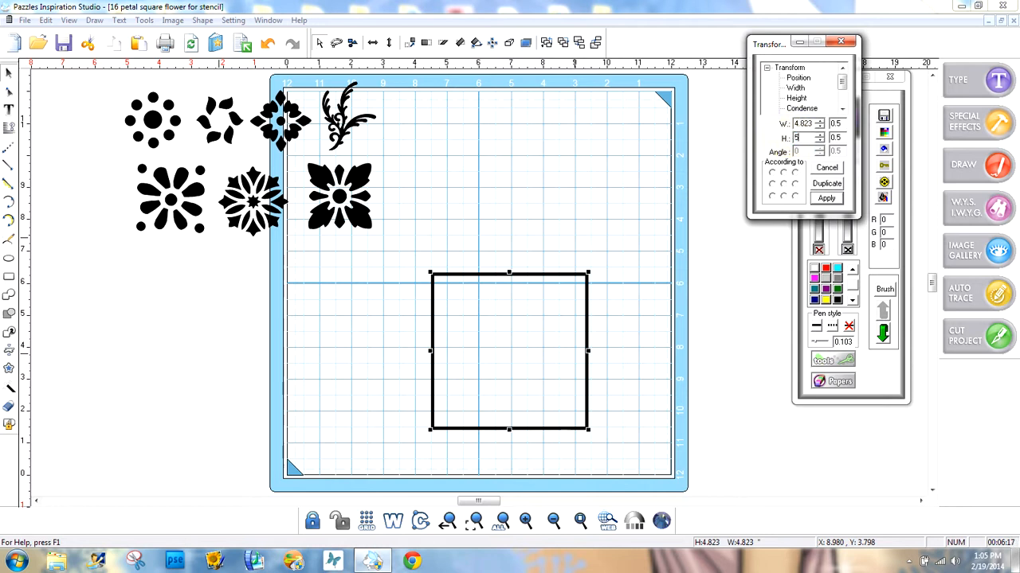
left_click_drag(813, 123, 783, 124)
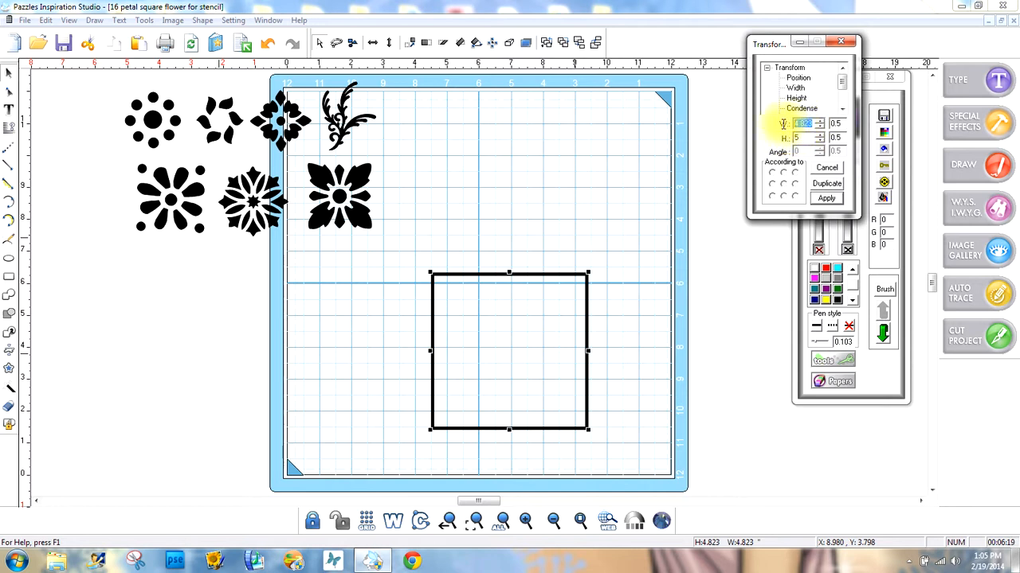
type("5")
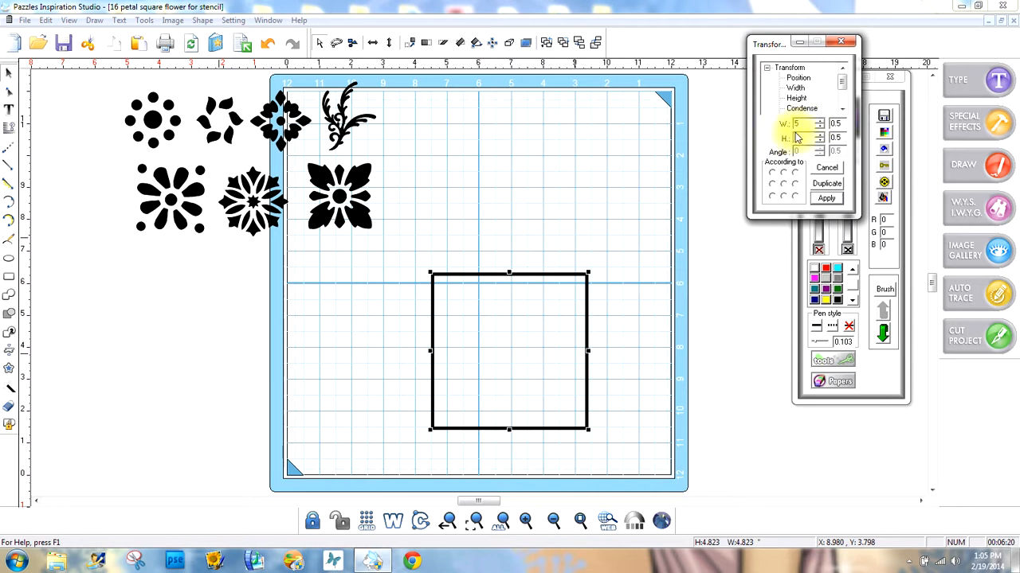
left_click(826, 199)
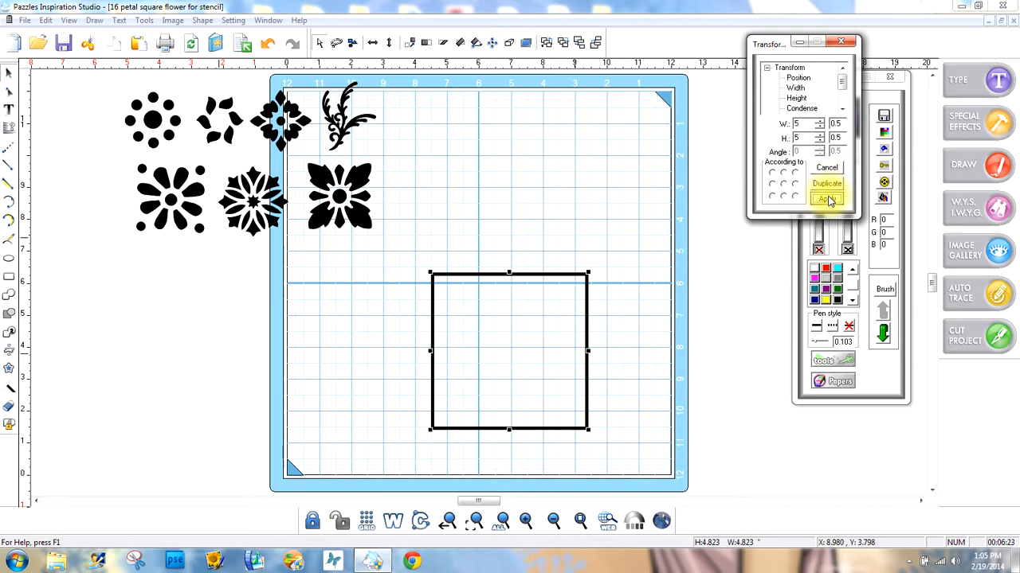
left_click(643, 202)
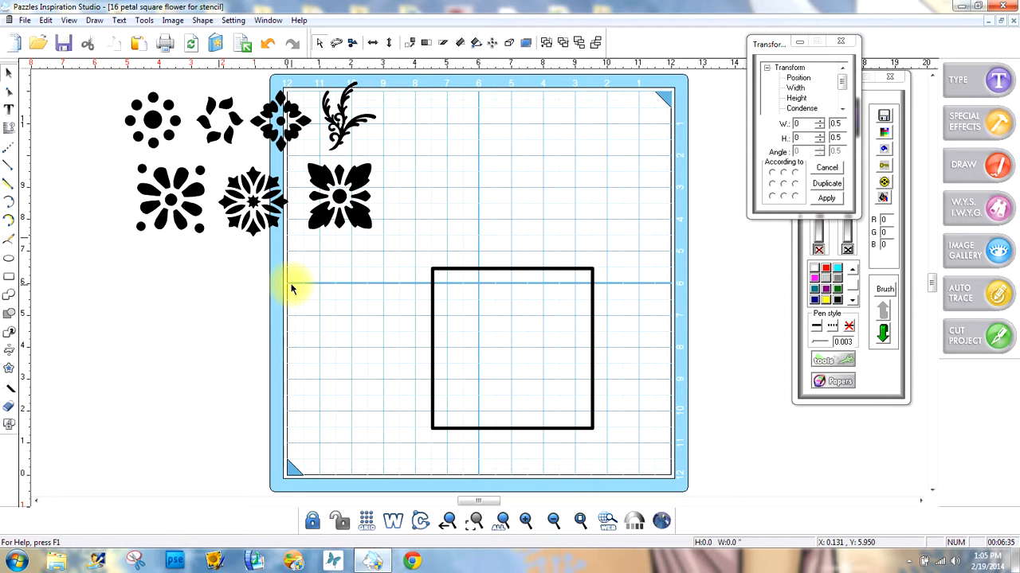
Place the dot circle motif near the middle of the outlined square.
left_click(151, 115)
left_click_drag(151, 115, 468, 302)
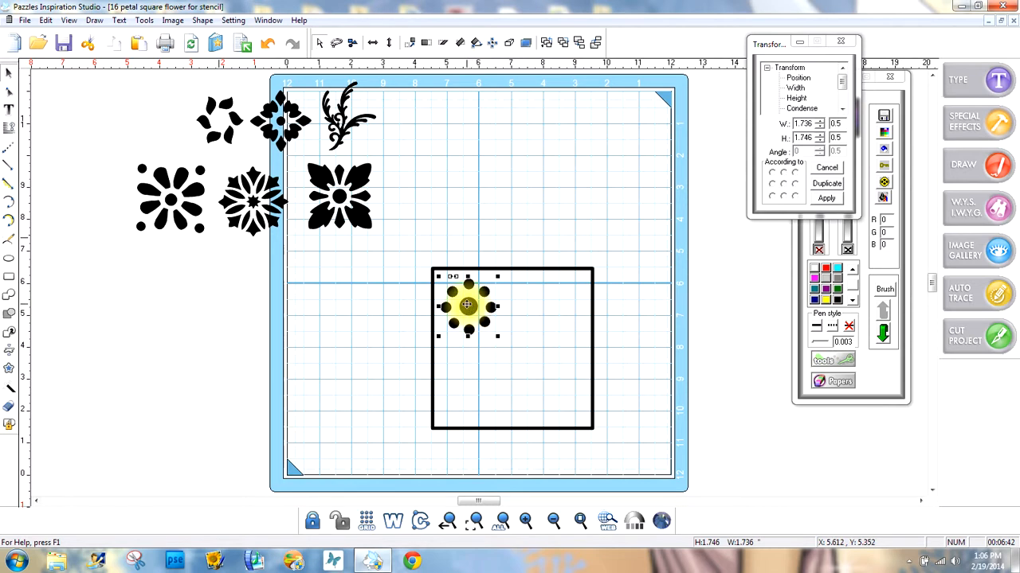
left_click_drag(510, 347, 514, 343)
Center the square and dot circle motif on the mat, undo the last shift, and align their centers with each other.
left_click(402, 242)
left_click_drag(454, 275, 651, 469)
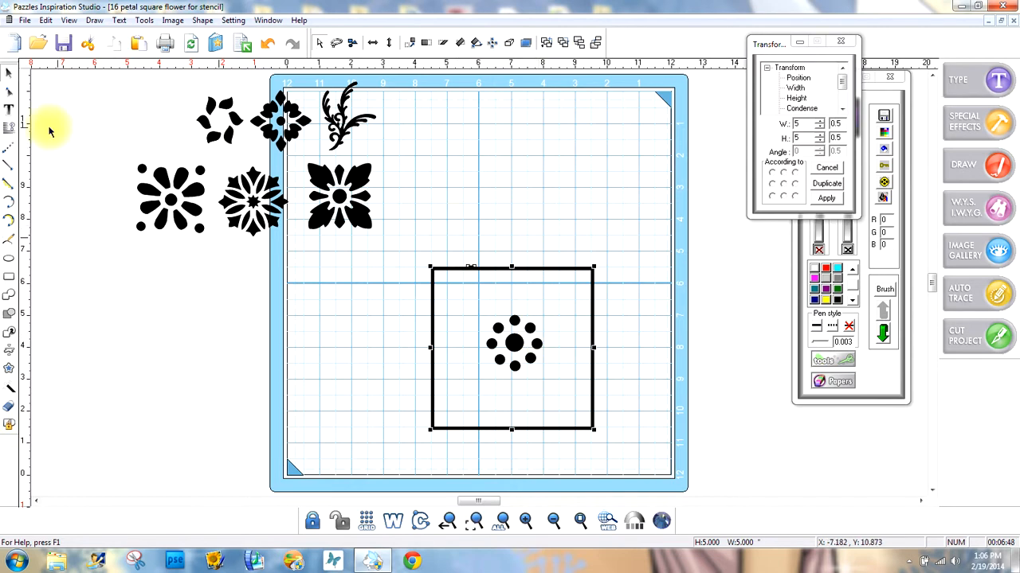
left_click(9, 126)
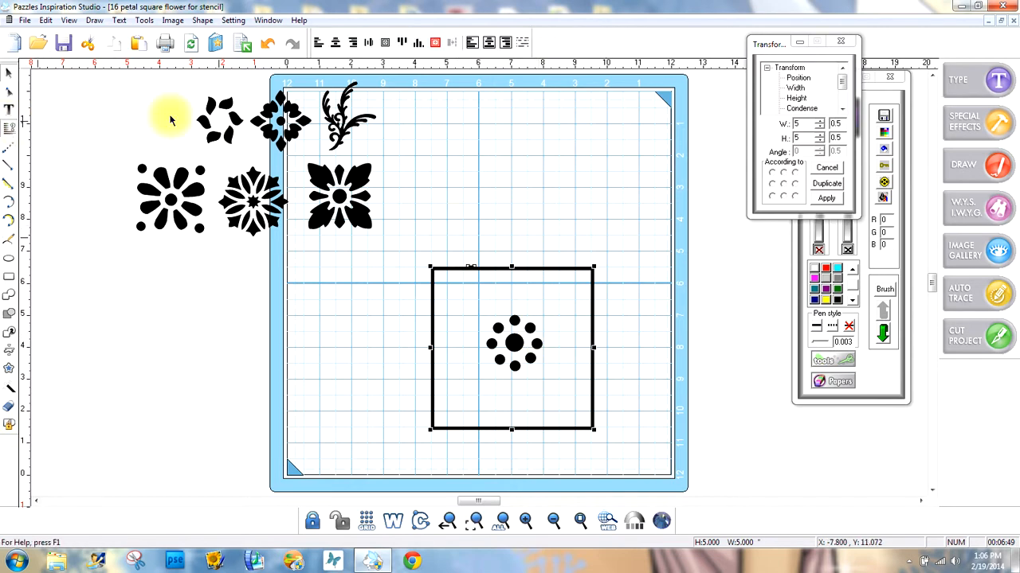
left_click(437, 43)
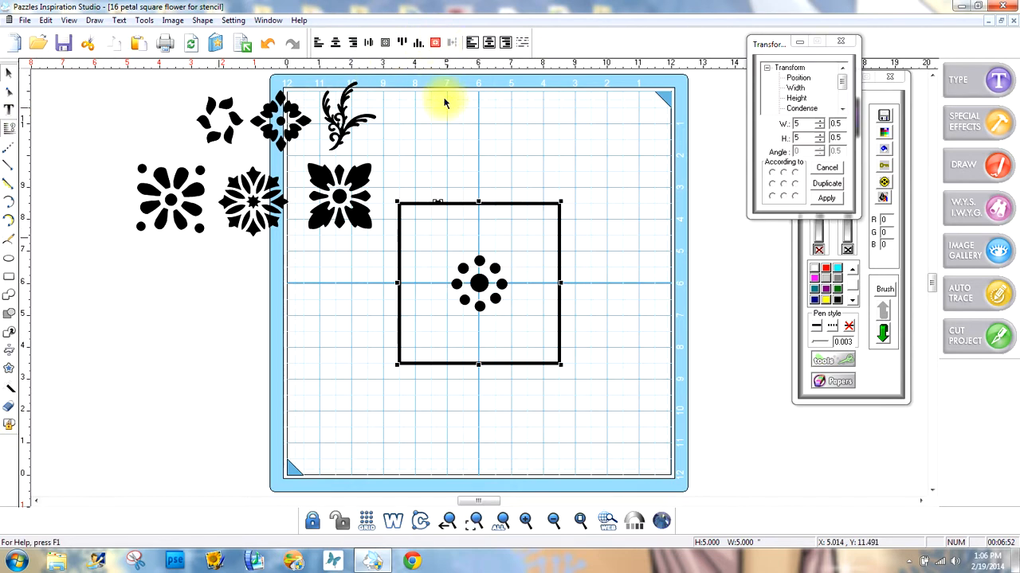
left_click(268, 43)
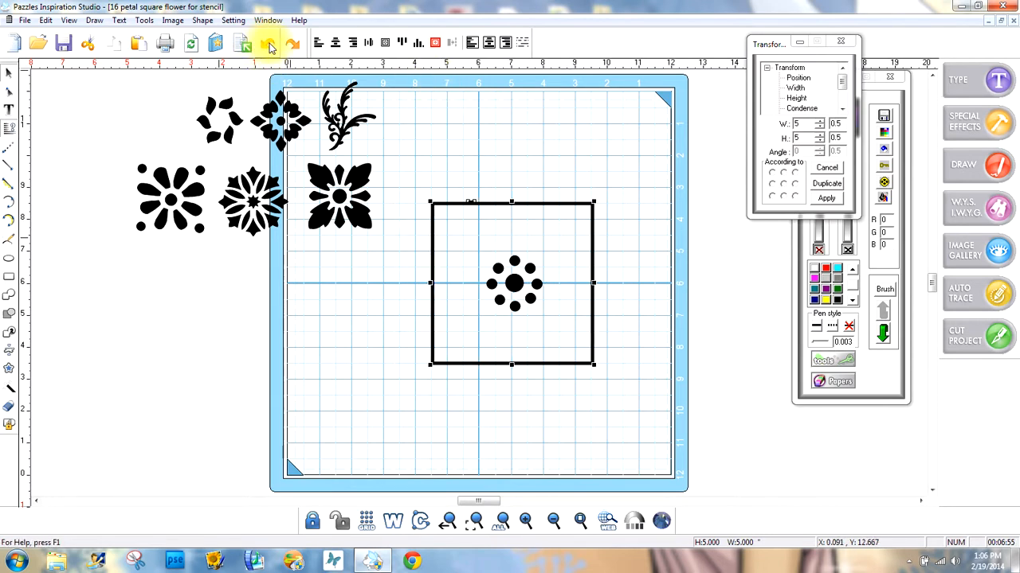
left_click(389, 45)
left_click(541, 154)
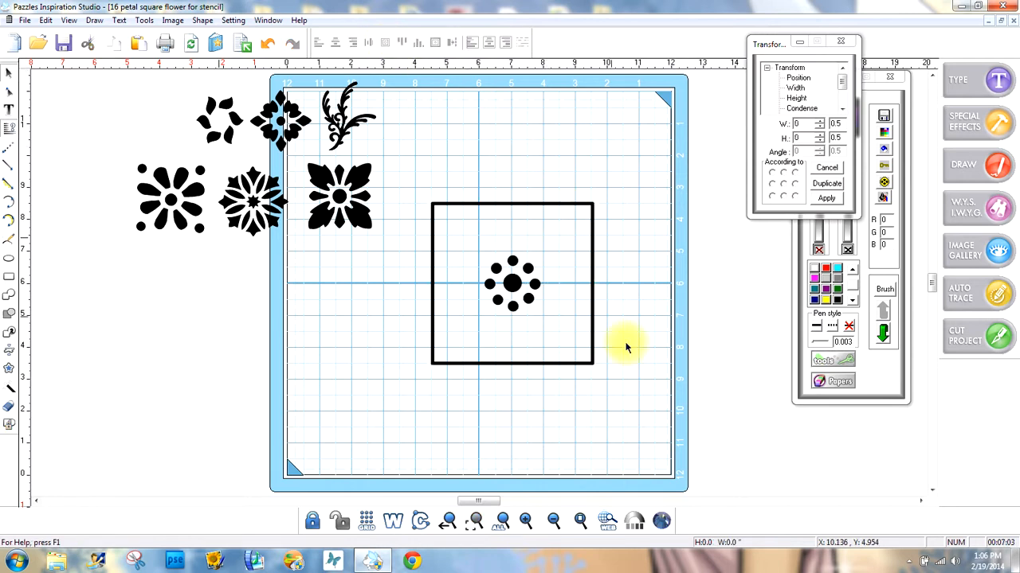
Copy the central dot circle motif into the square's lower-left corner and shrink the copy to about 0.95 inches wide.
left_click(511, 281)
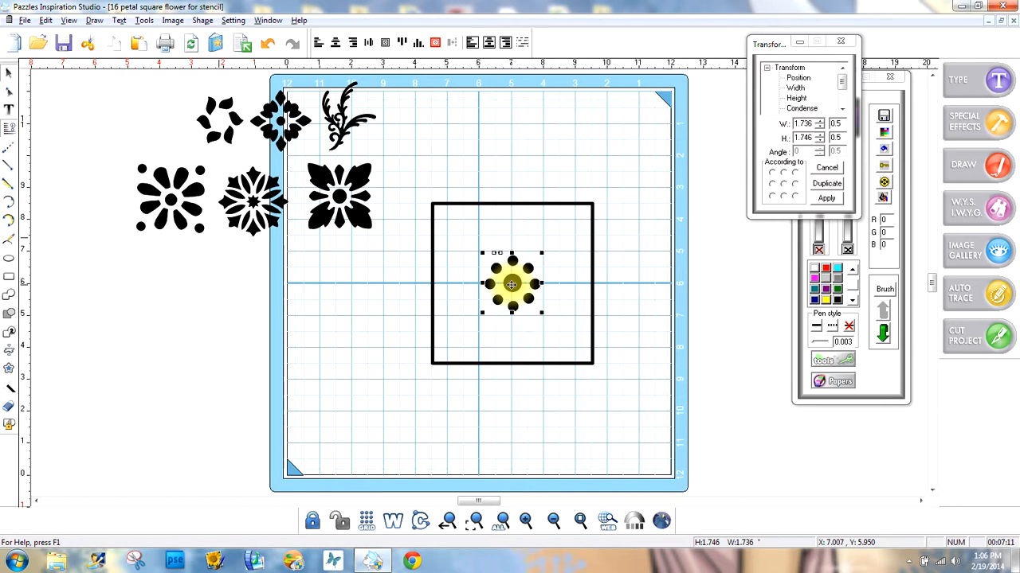
left_click_drag(511, 283, 463, 330)
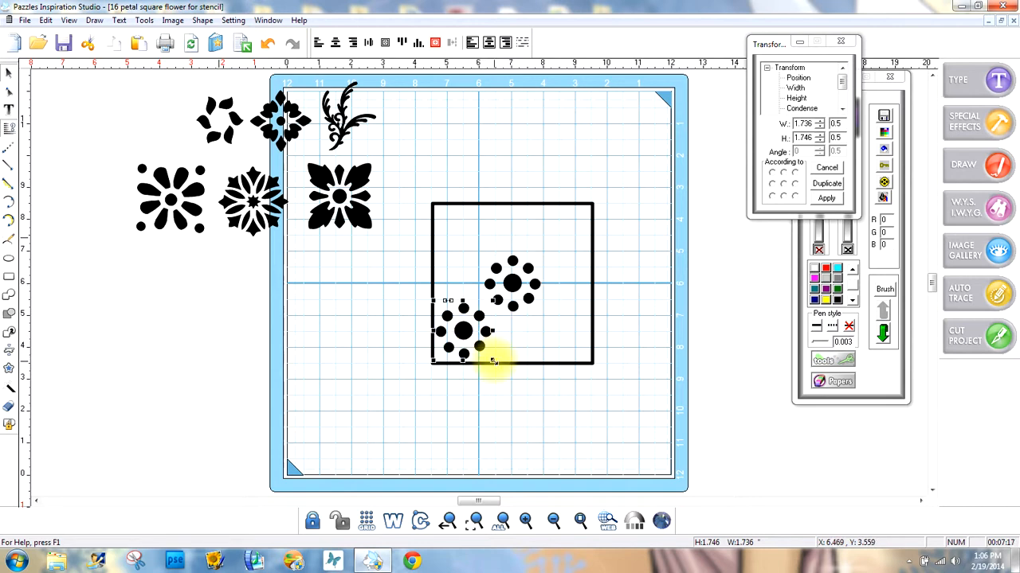
left_click_drag(492, 362, 456, 341)
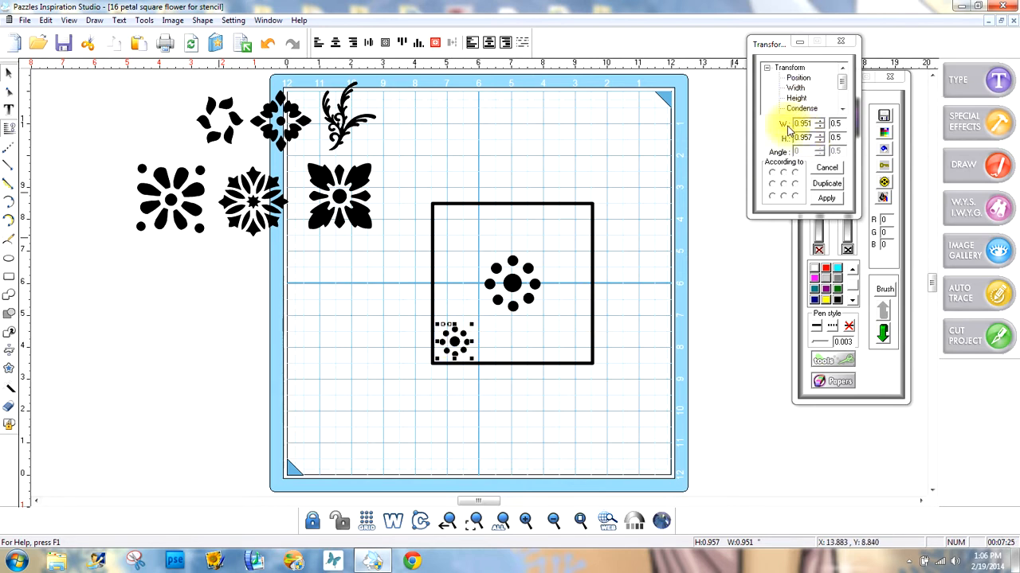
Create a mirrored duplicate of the small corner motif about its middle-right reference point.
key("ctrl+m")
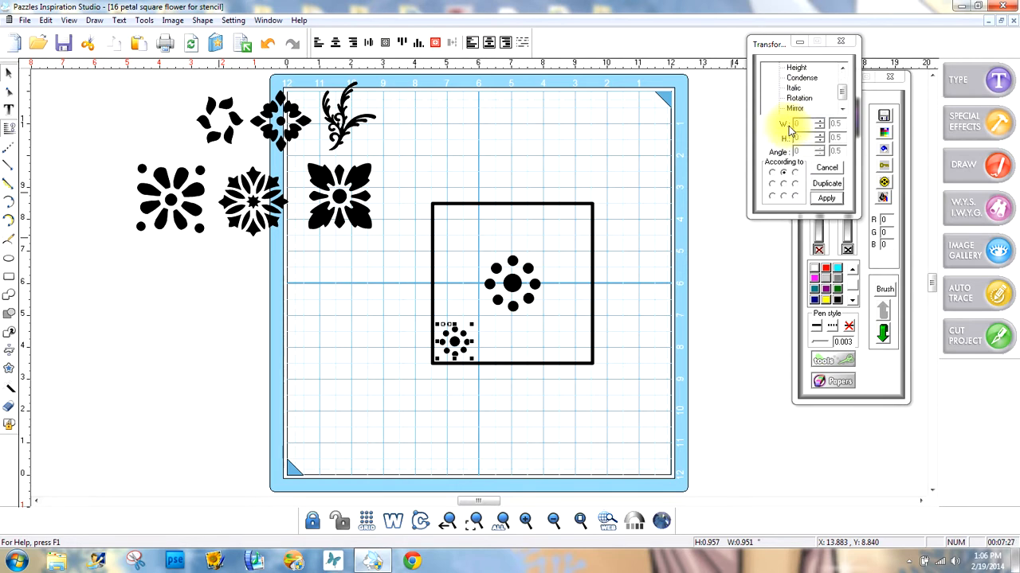
left_click(795, 184)
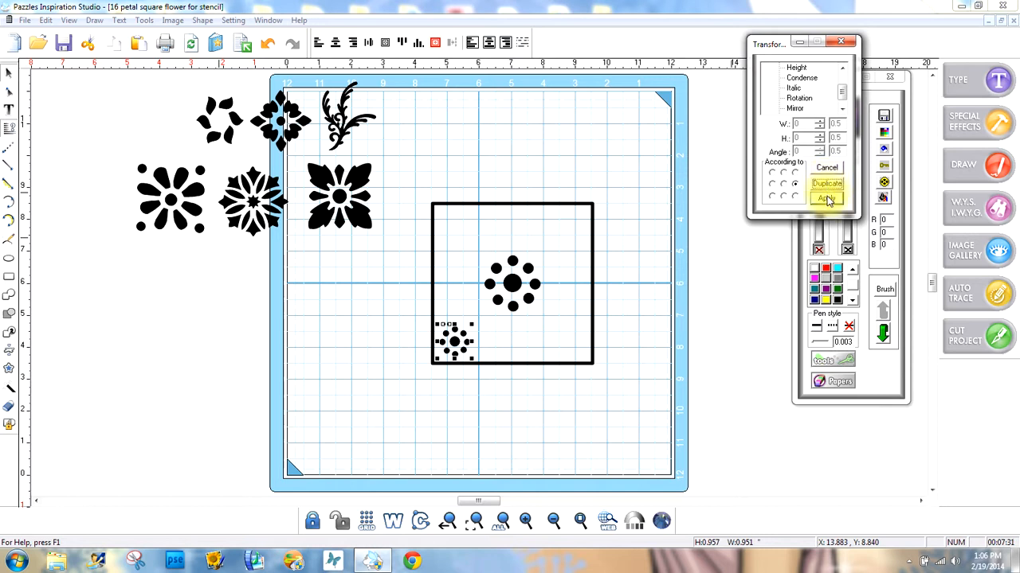
left_click(826, 199)
left_click(605, 383)
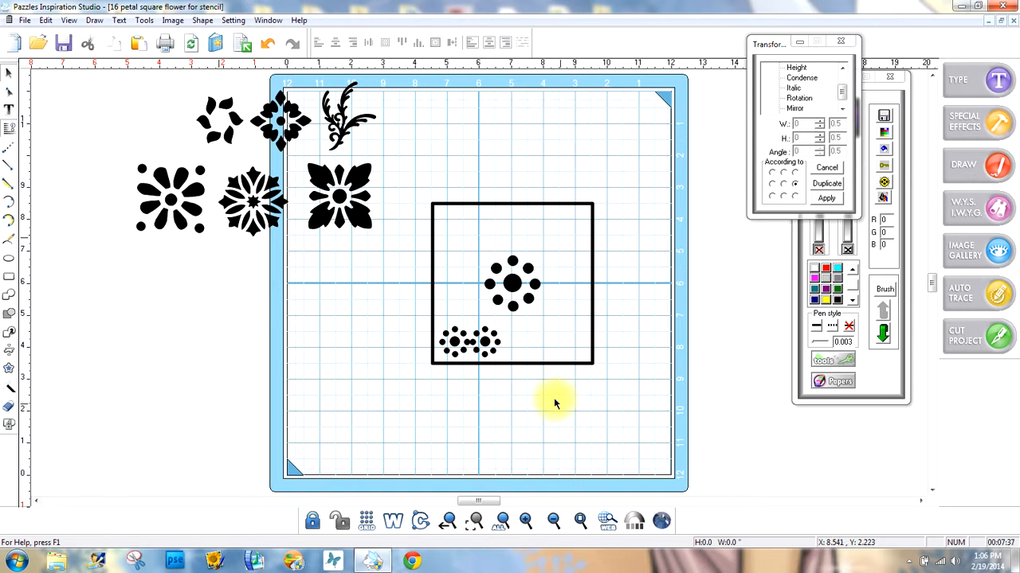
Nudge the mirrored duplicate of the small corner motif left until its nearest dot overlaps the original's neighbouring dot.
left_click(487, 342)
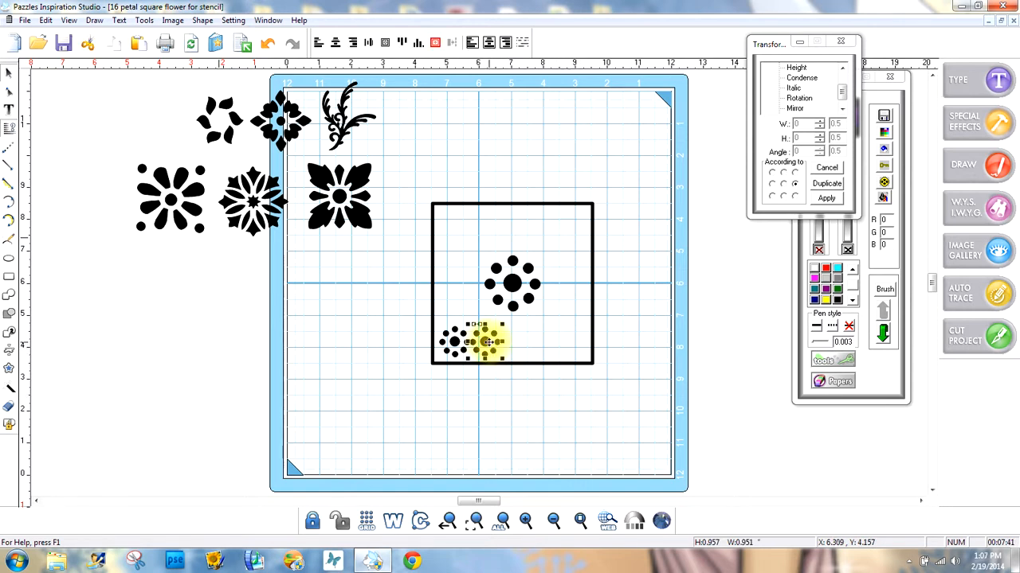
left_click(505, 387)
left_click_drag(522, 385, 369, 295)
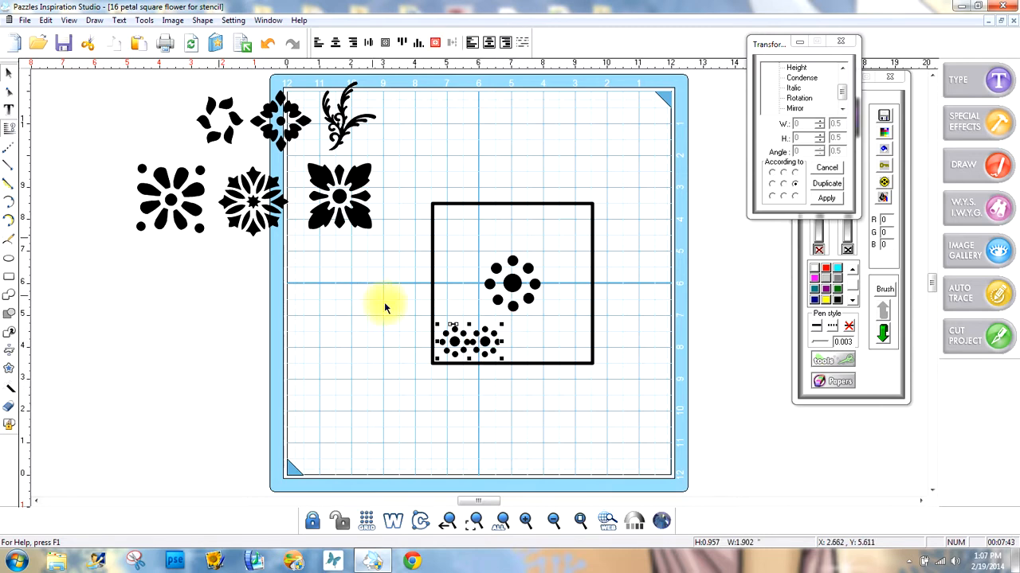
left_click(476, 526)
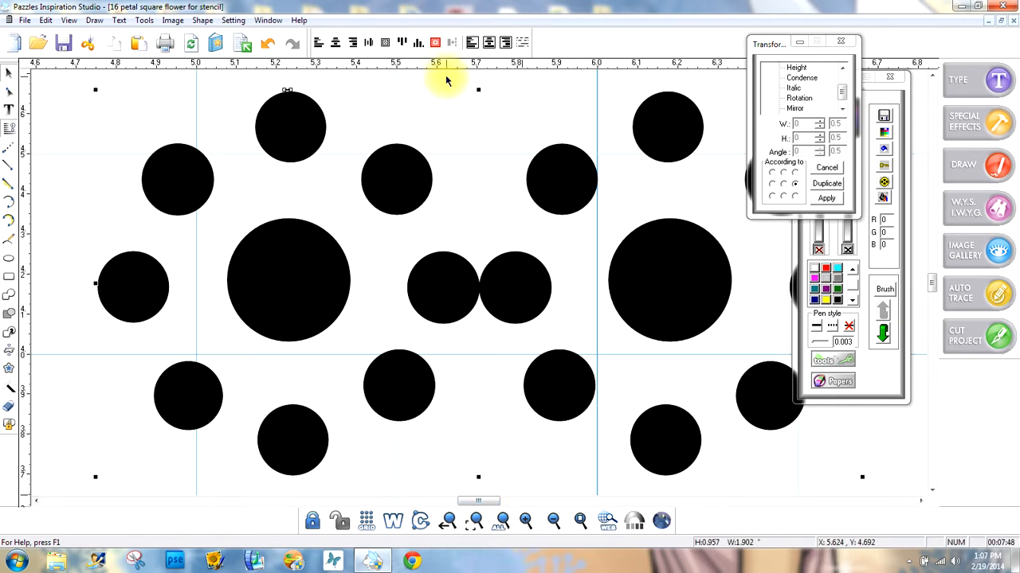
left_click(671, 292)
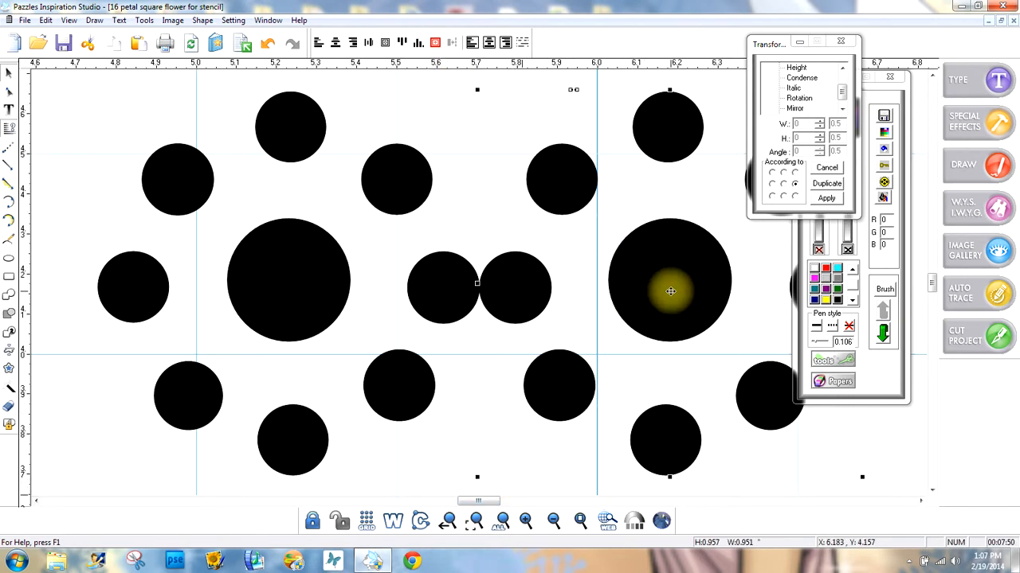
key("Delete")
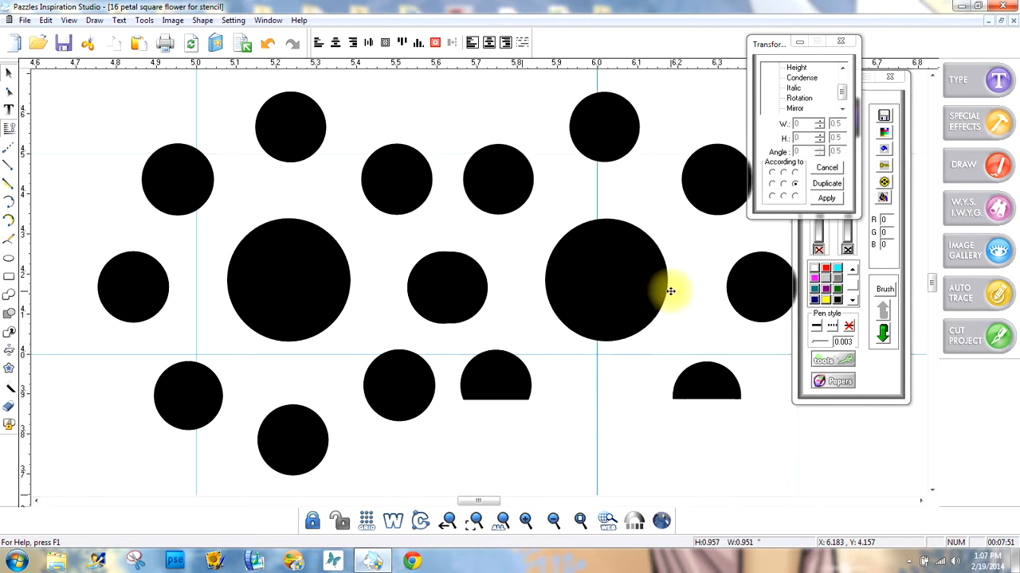
key("Left")
key("Left")
key("Left")
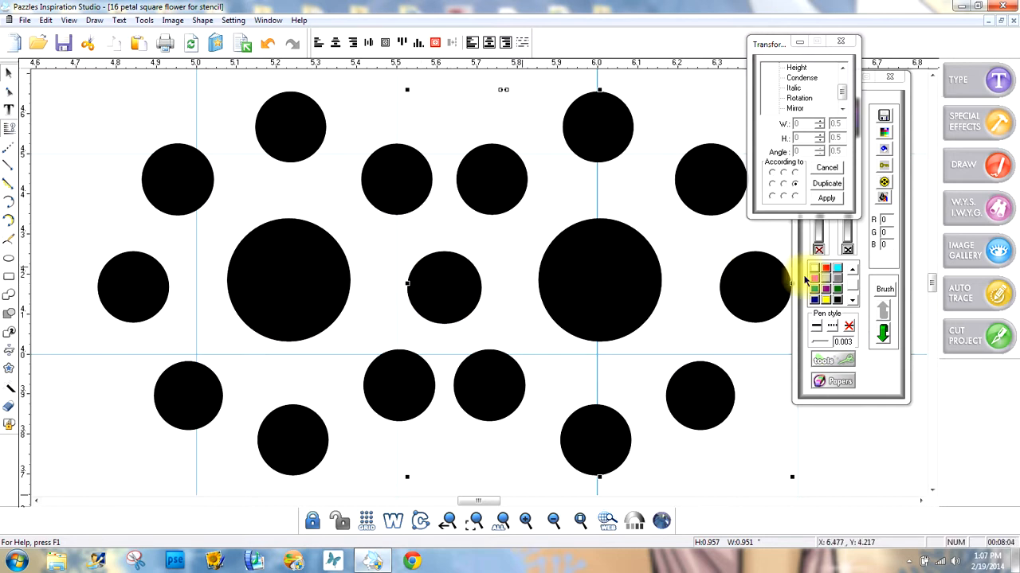
Remove the fill from both small dot circle motifs and give the original corner motif a red outline.
left_click(819, 251)
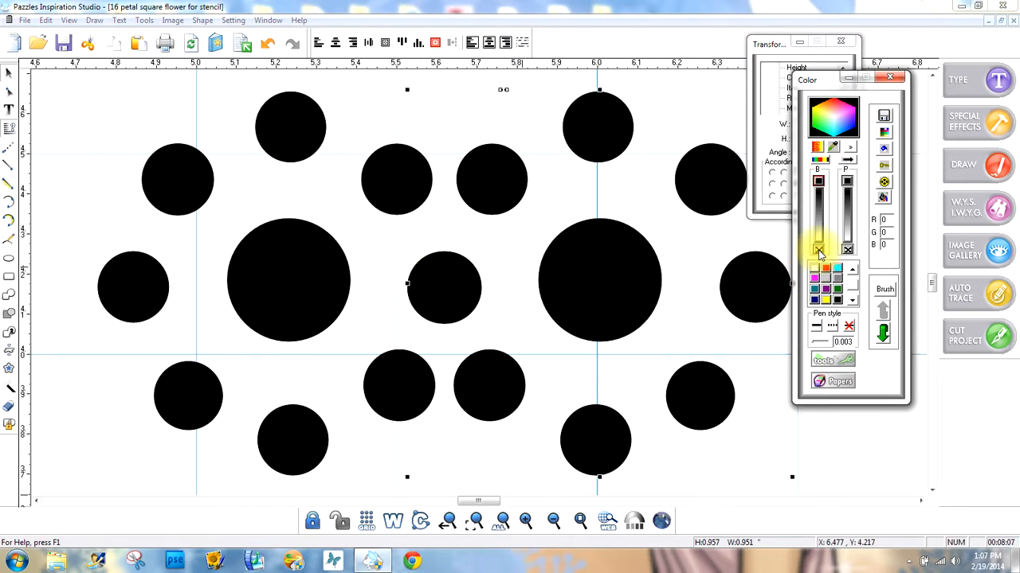
left_click(819, 252)
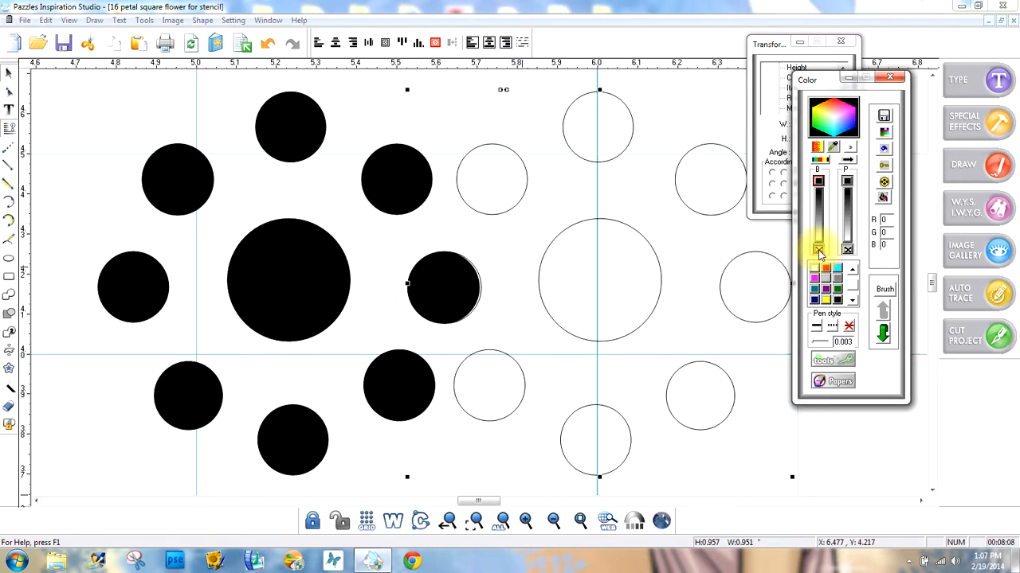
left_click(298, 278)
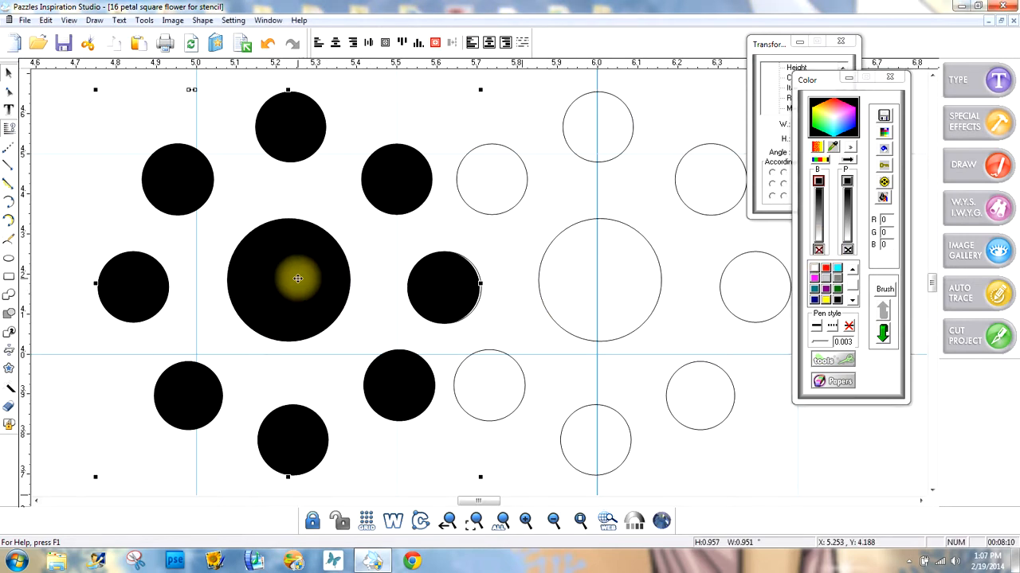
left_click(819, 252)
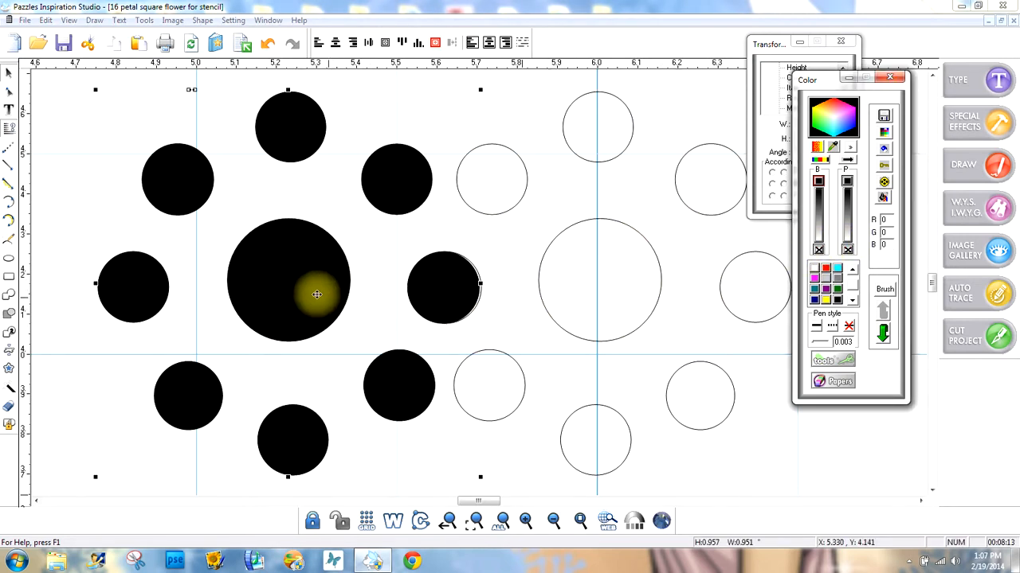
left_click_drag(309, 290, 309, 288)
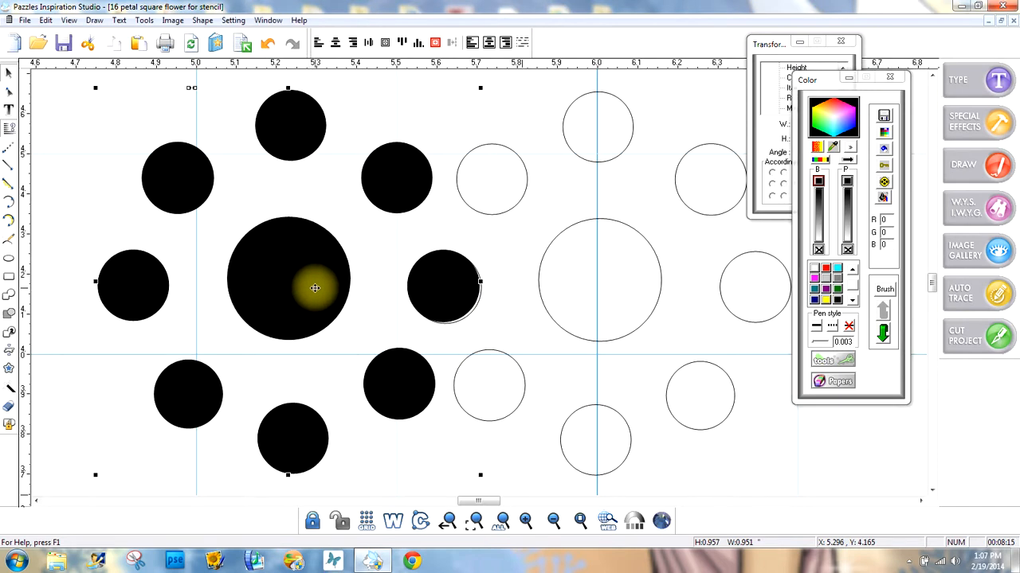
left_click(267, 43)
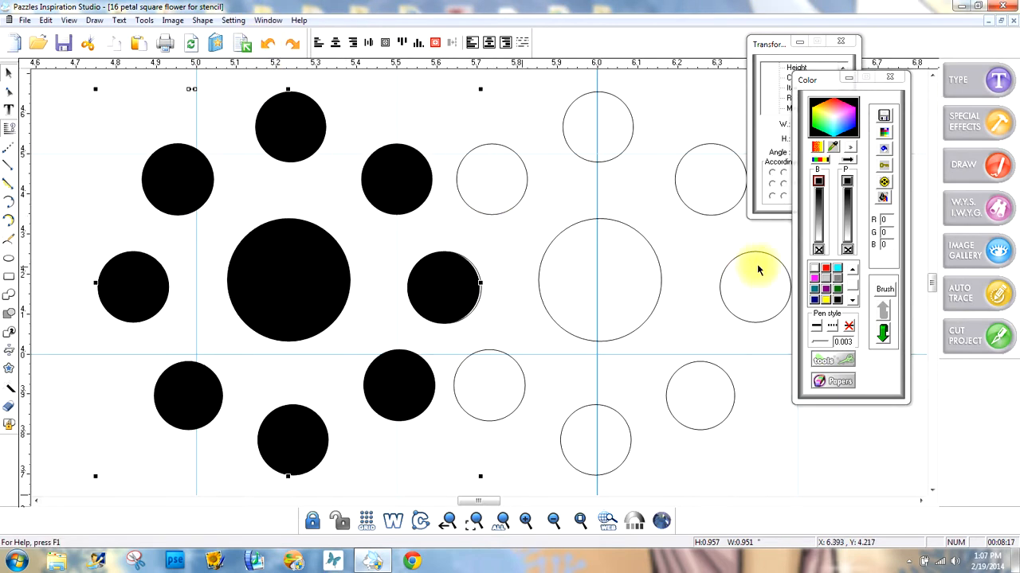
left_click(819, 250)
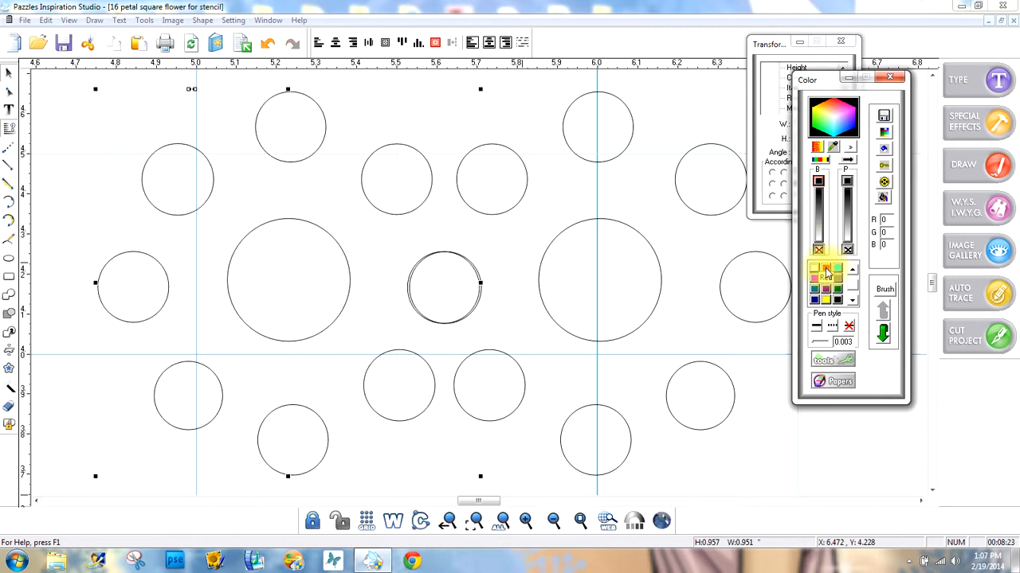
left_click(826, 273)
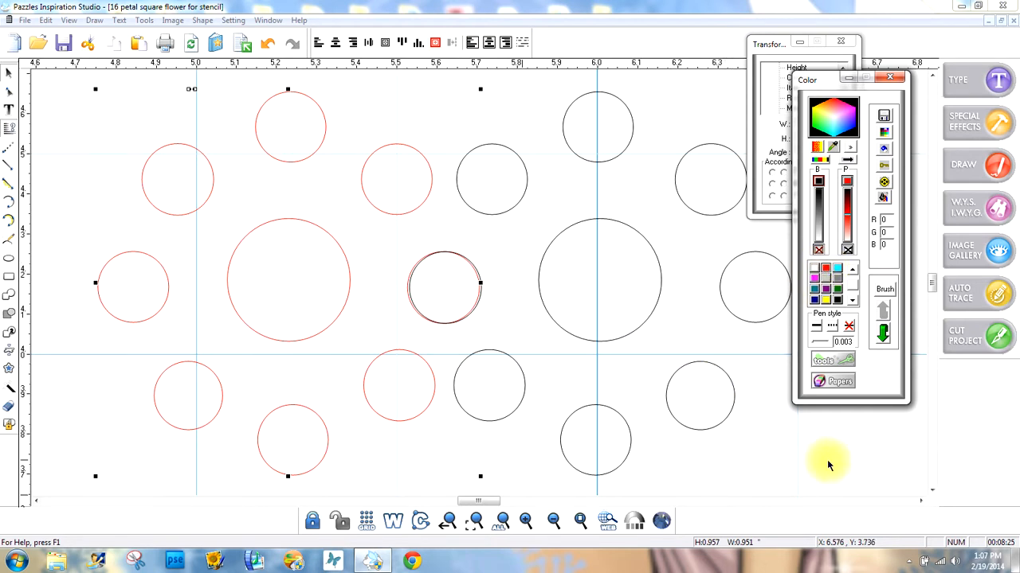
left_click(530, 82)
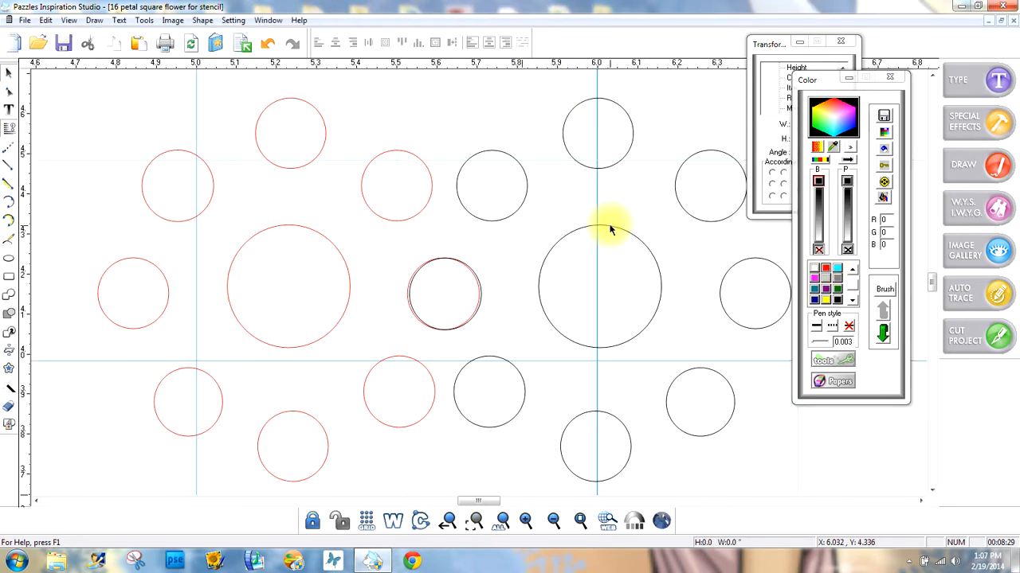
Nudge the black-outlined duplicate left so that its shared dot coincides with the red motif's dot.
left_click(613, 228)
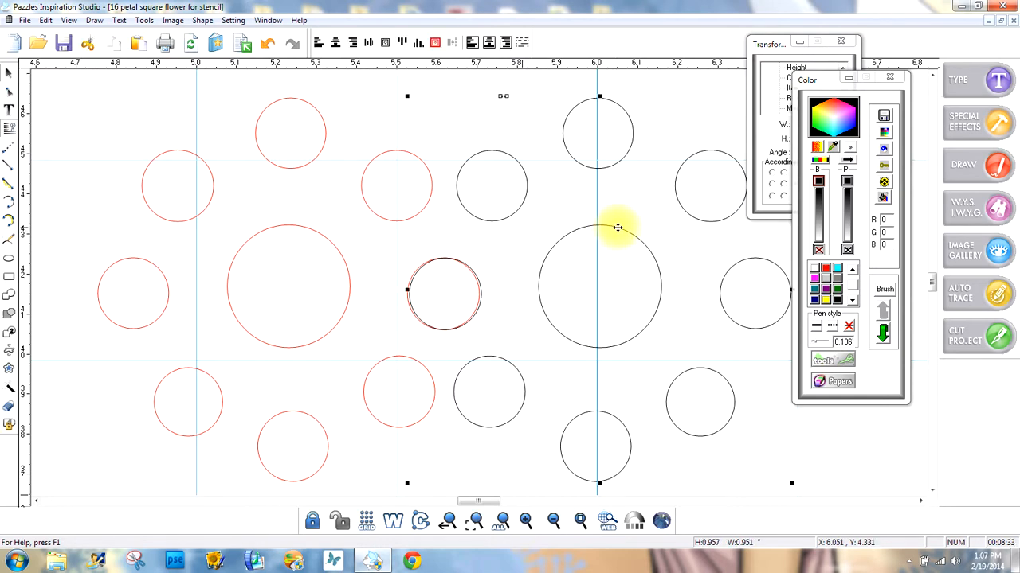
key("Left")
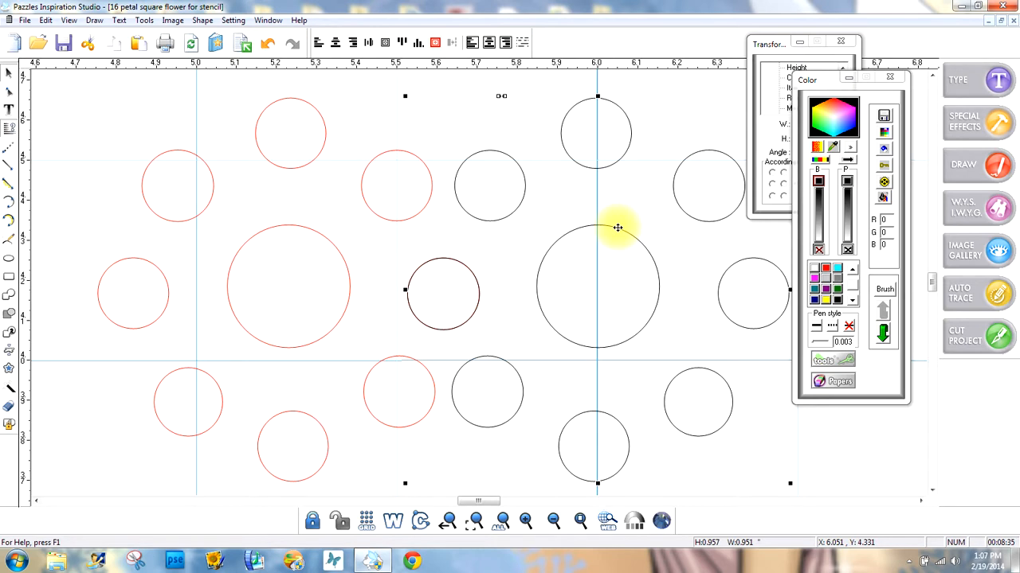
key("Left")
key("Right")
left_click(437, 89)
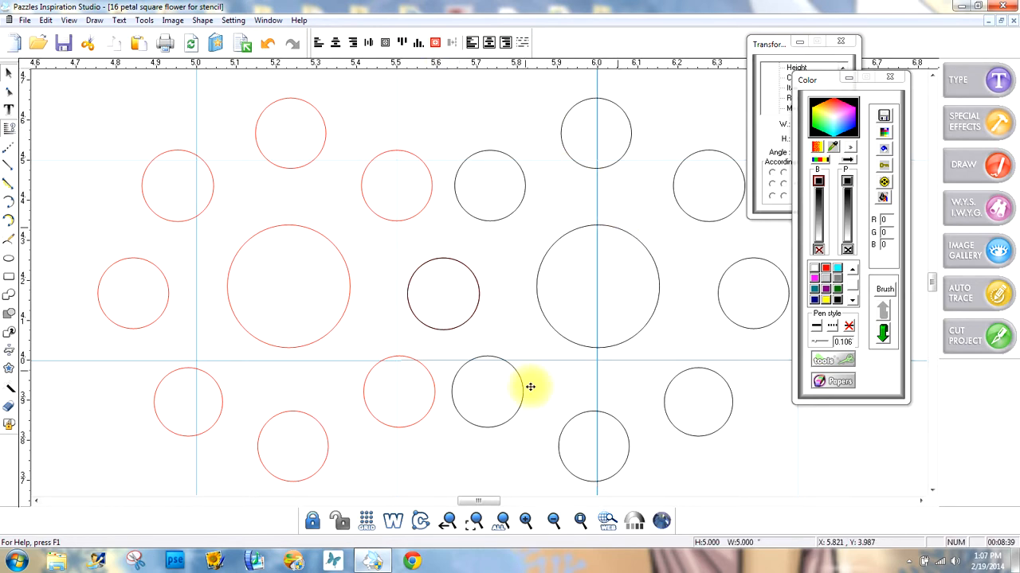
left_click(581, 520)
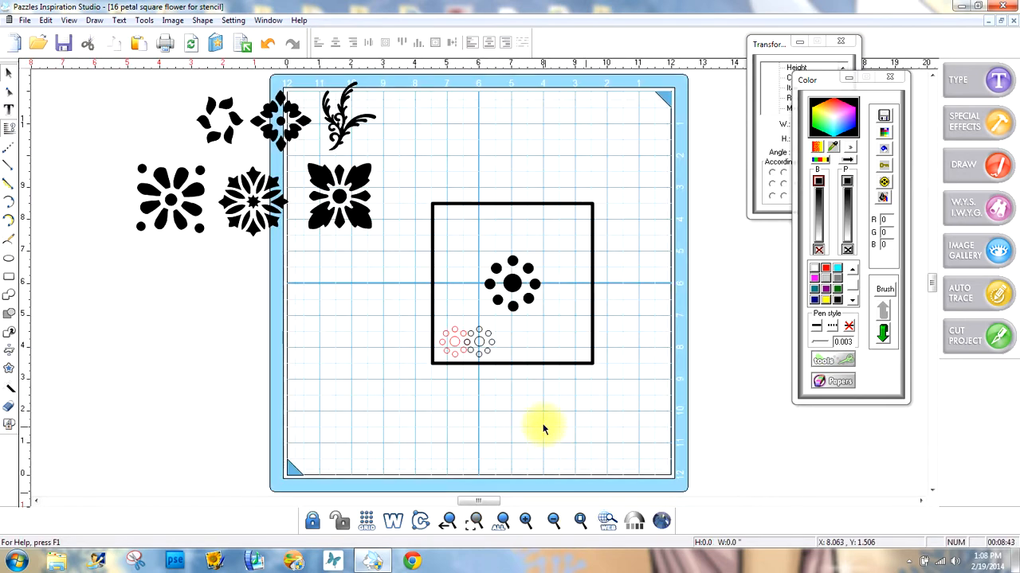
Delete the black-outlined duplicate beside the red corner motif.
left_click_drag(539, 417, 421, 319)
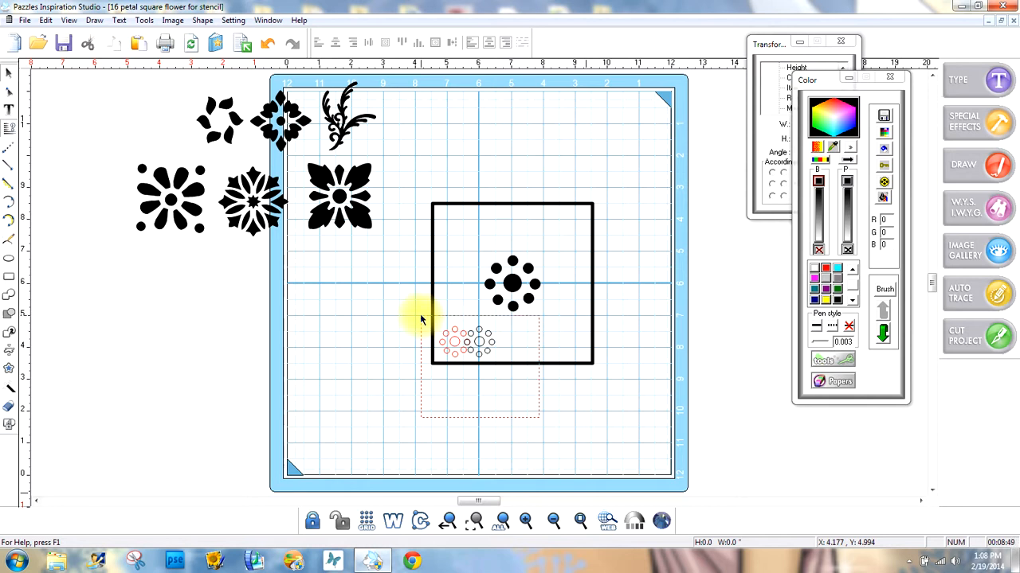
left_click_drag(421, 320, 497, 371)
left_click(484, 342)
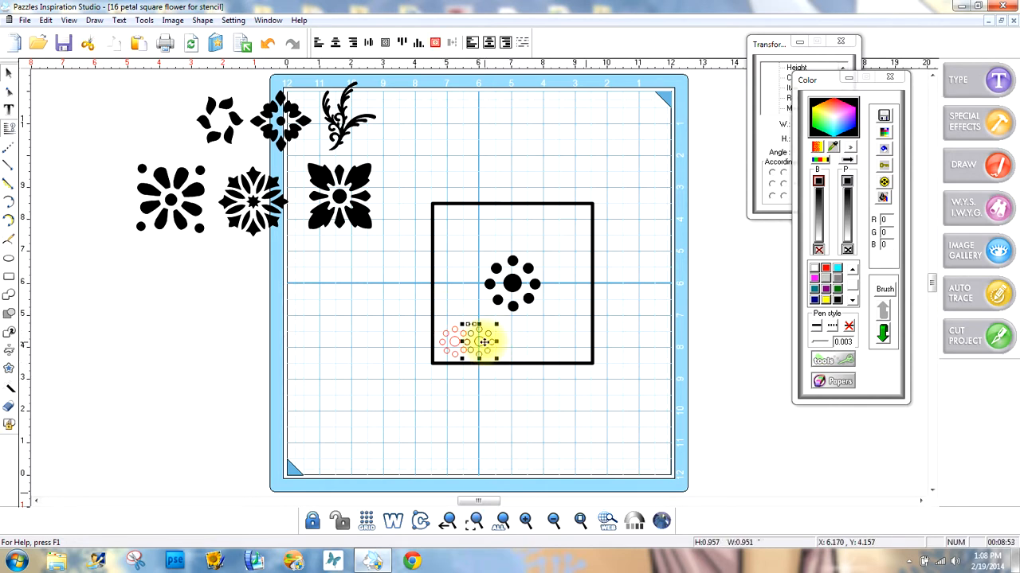
key("Delete")
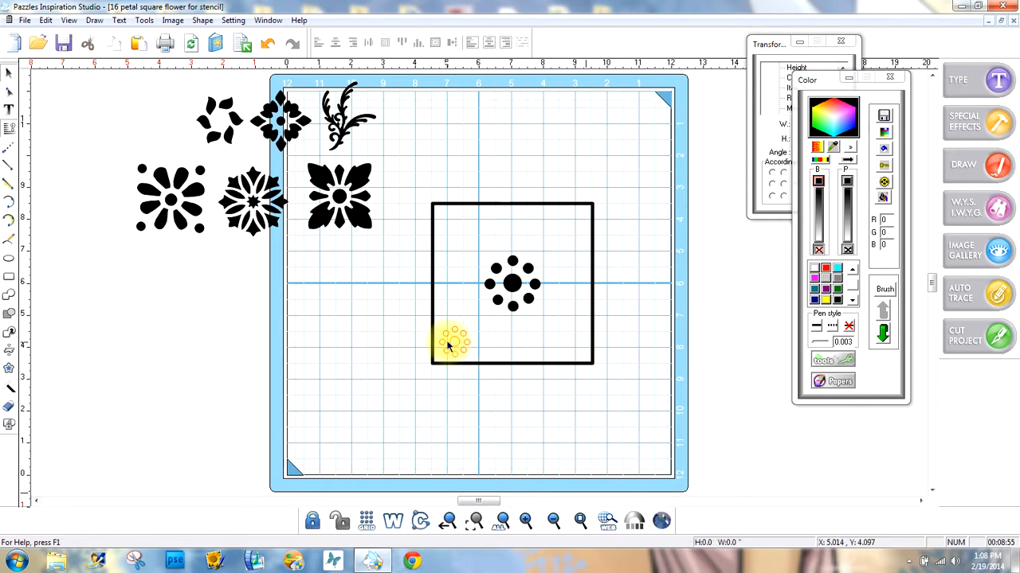
Try multiplying the red corner motif into one copy to the right with 0.2 horizontal spacing, and undo the copy.
left_click(455, 343)
left_click(485, 389)
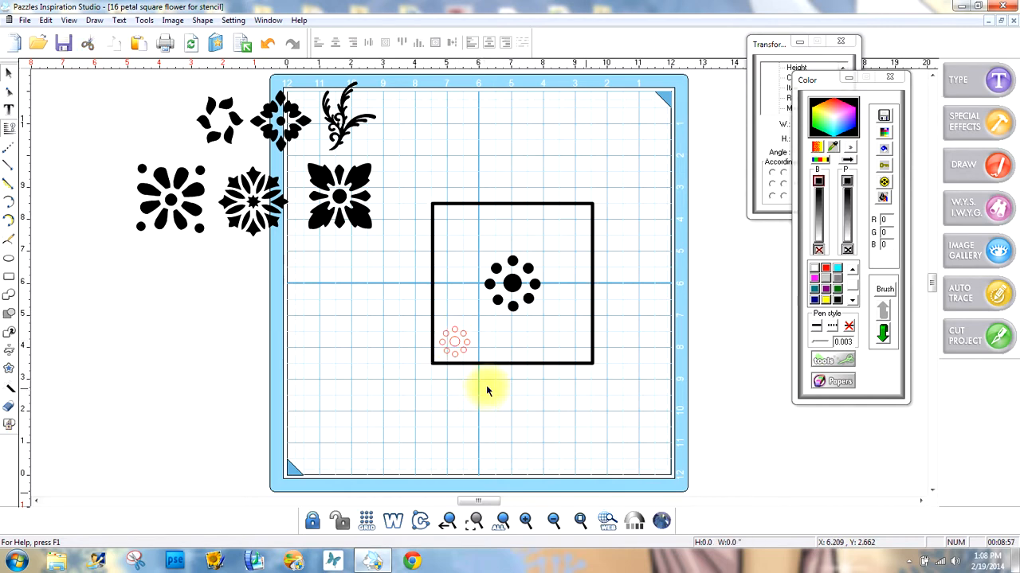
left_click_drag(479, 366, 416, 308)
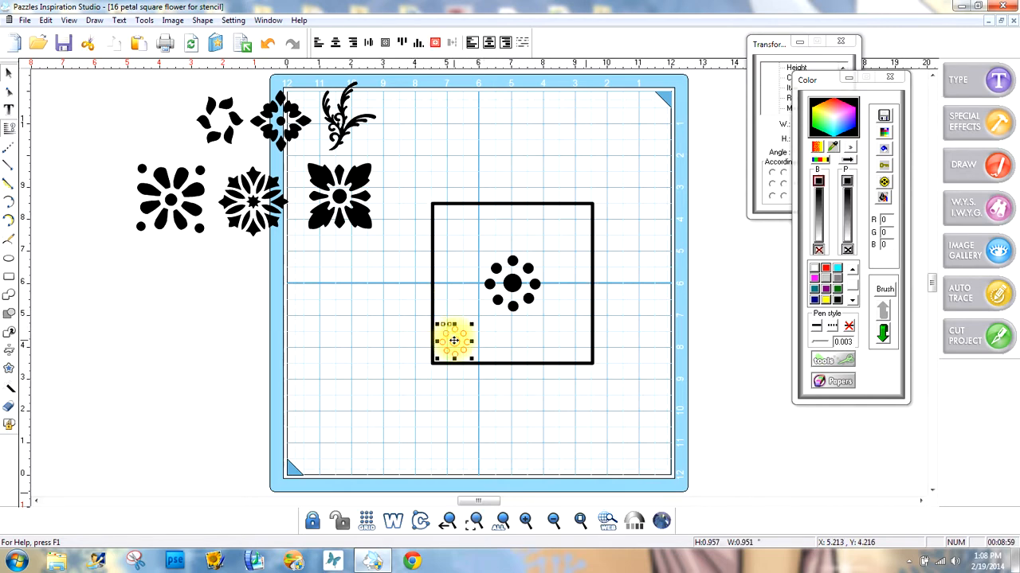
right_click(453, 341)
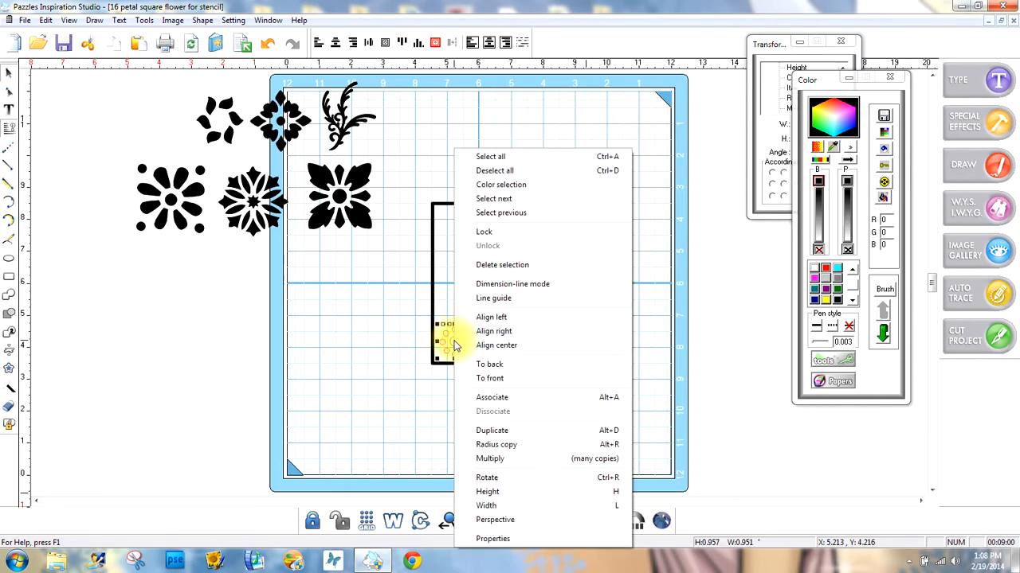
left_click(499, 459)
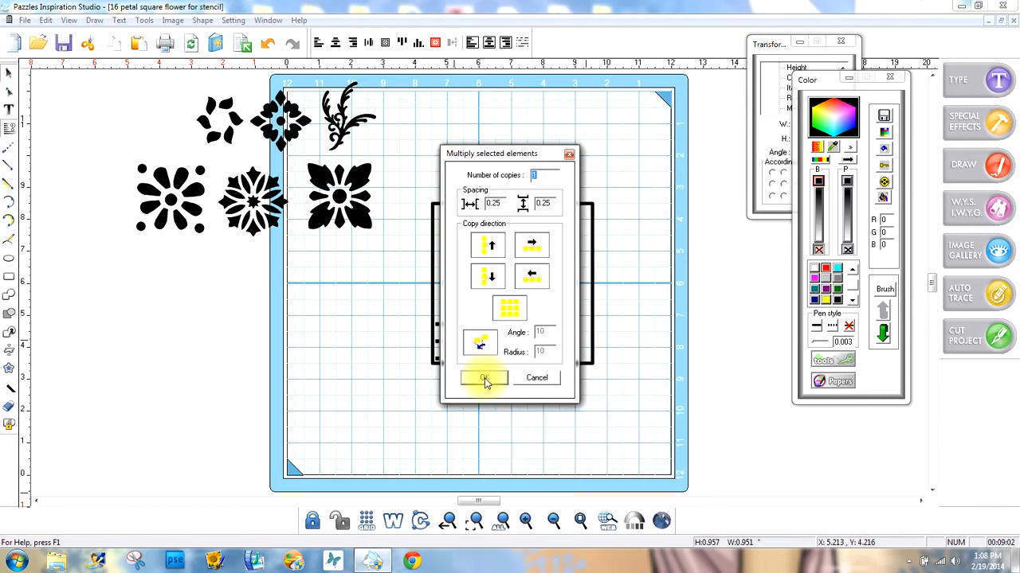
left_click(500, 205)
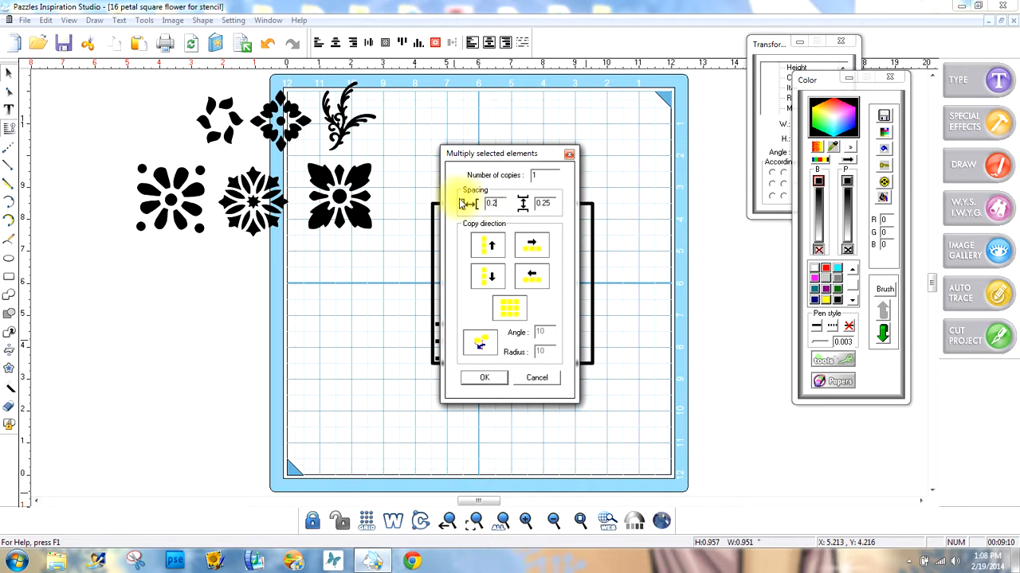
double_click(535, 173)
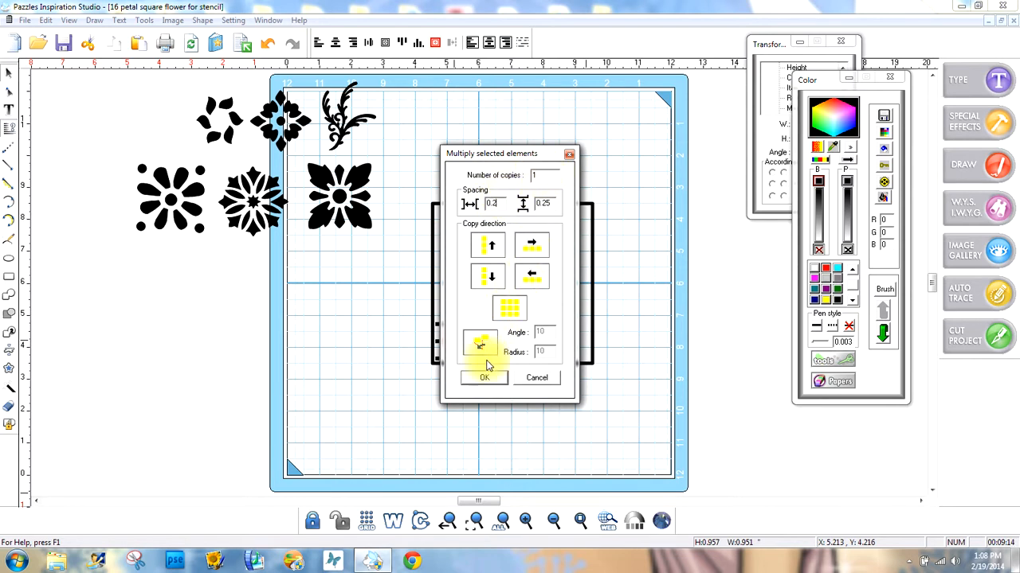
left_click(537, 247)
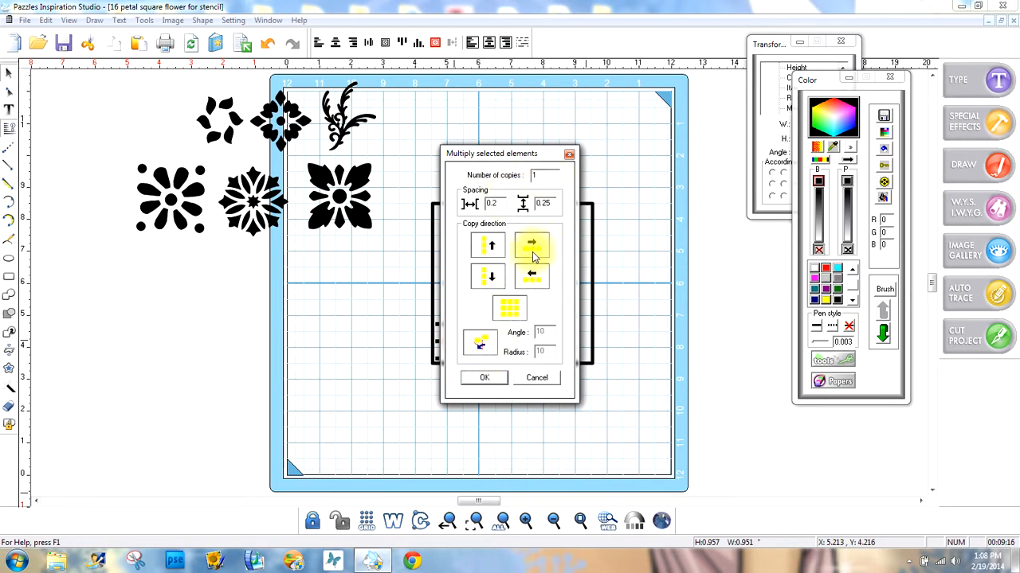
left_click(481, 377)
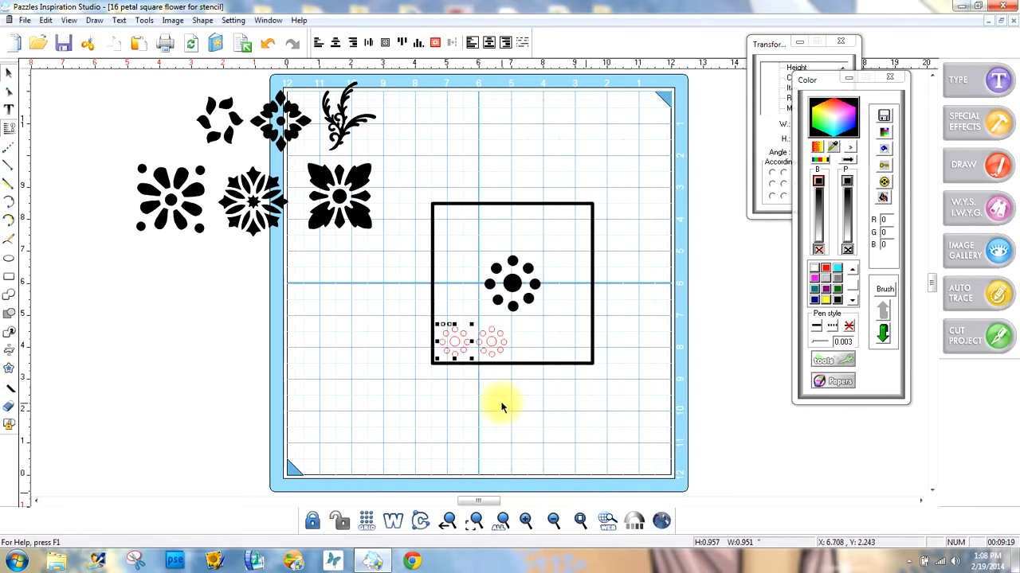
left_click(502, 407)
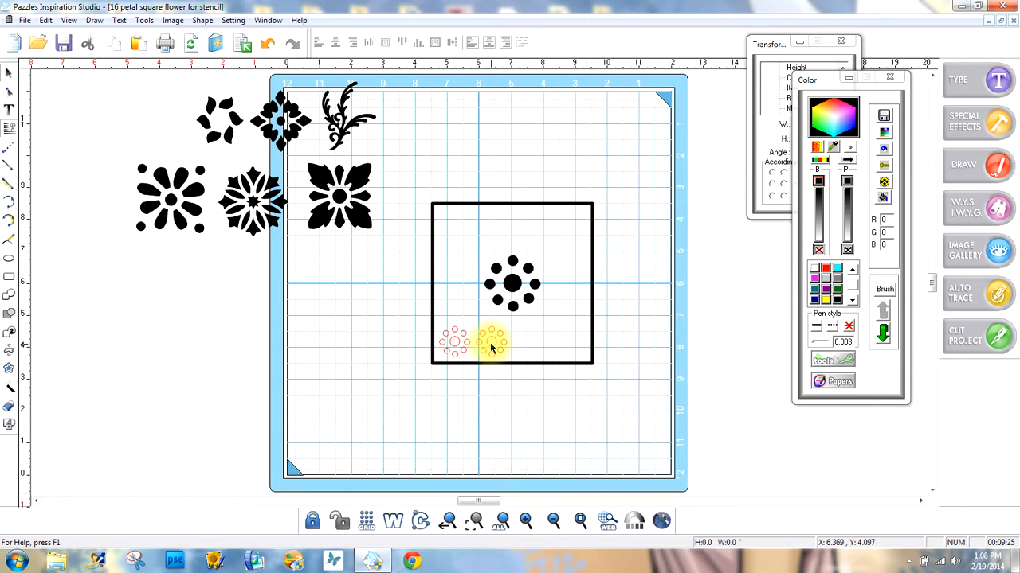
left_click(268, 44)
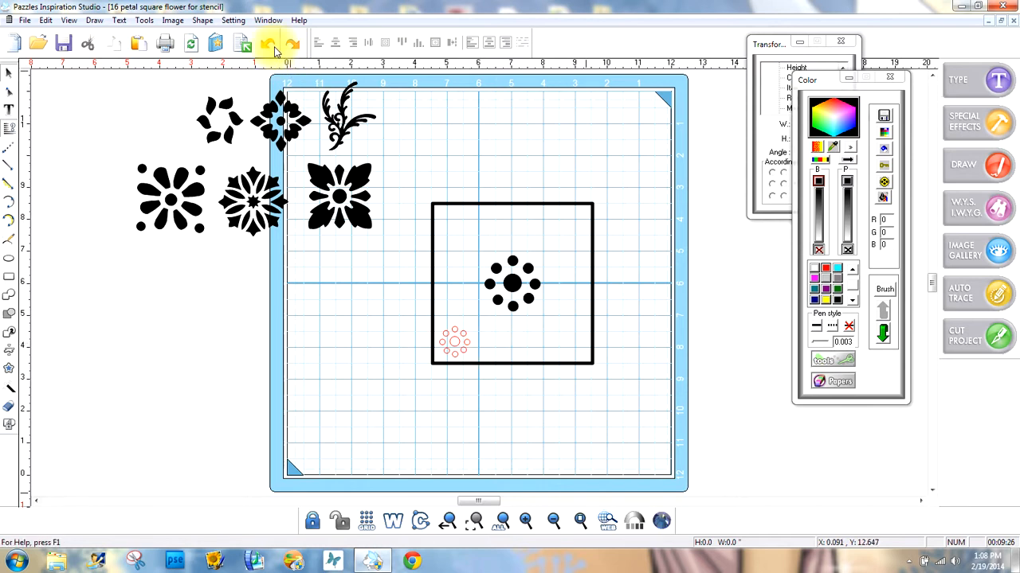
Multiply the red corner motif into one copy to the right with 0.1 horizontal spacing.
left_click(455, 339)
left_click(471, 388)
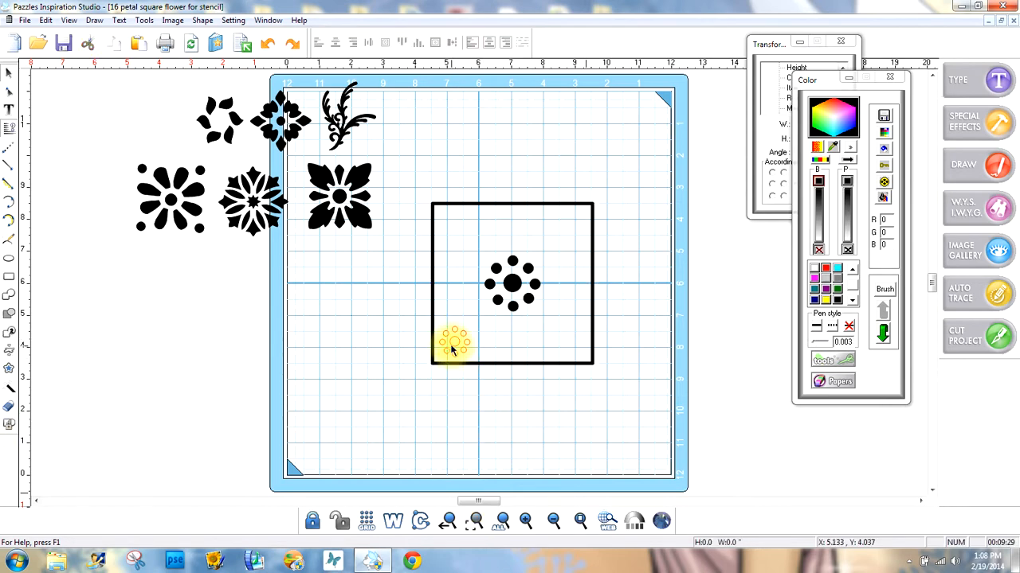
left_click(451, 346)
right_click(453, 347)
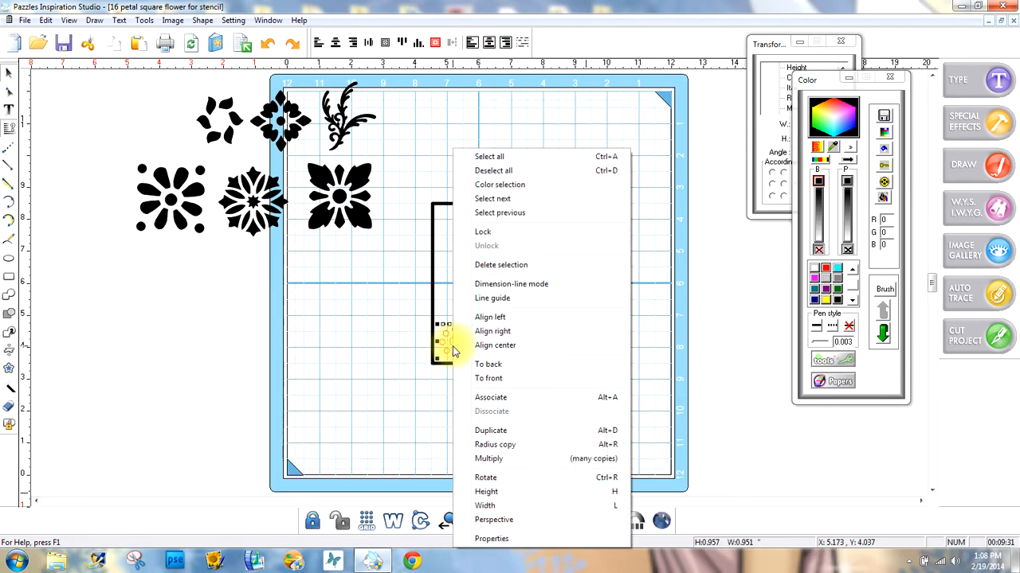
left_click(492, 459)
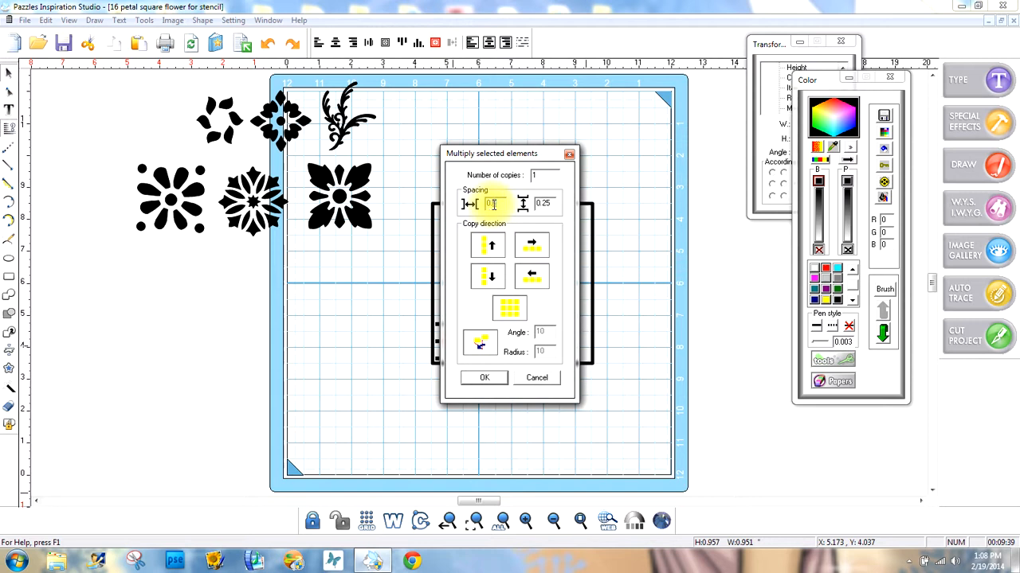
type("0.1")
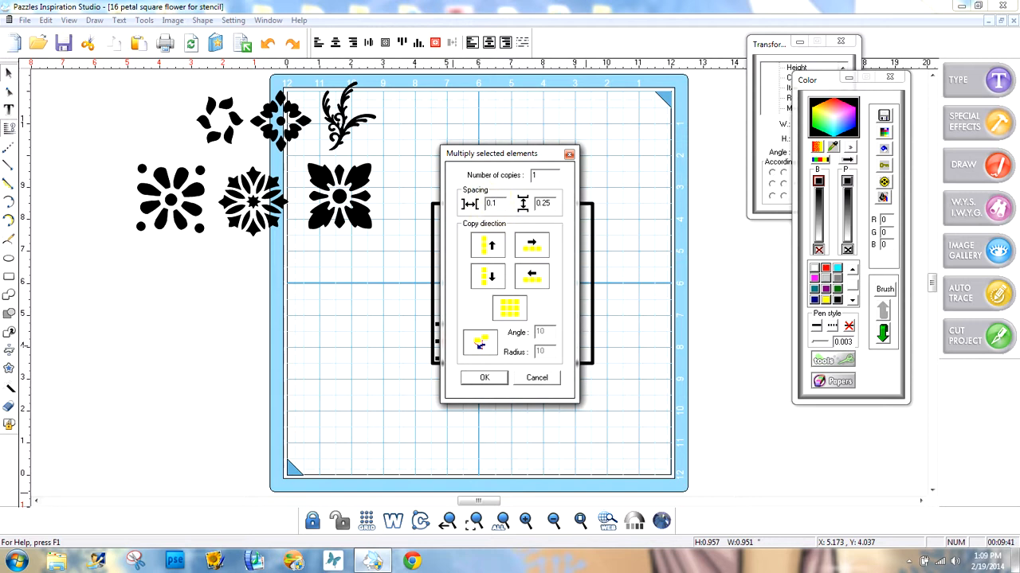
left_click(483, 378)
left_click(486, 382)
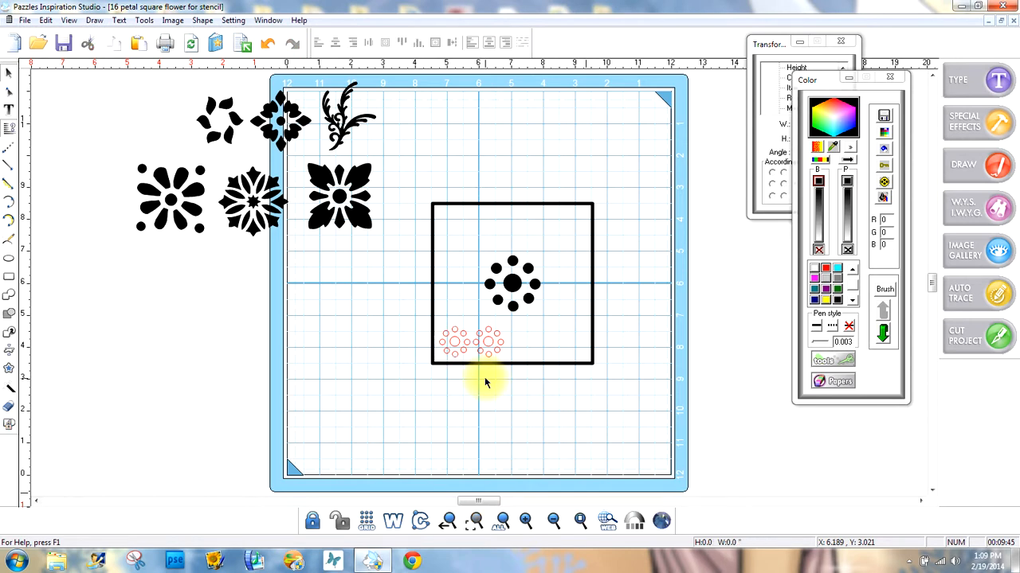
Multiply the pair of red motifs into one copy to the right with 0.1 horizontal spacing, forming a row of four.
left_click_drag(521, 383, 422, 318)
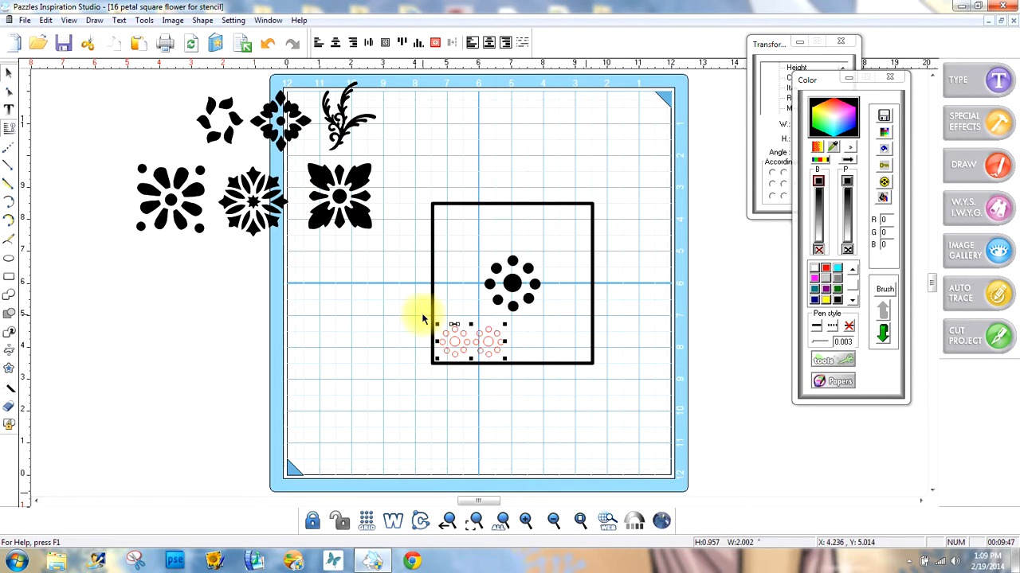
right_click(489, 348)
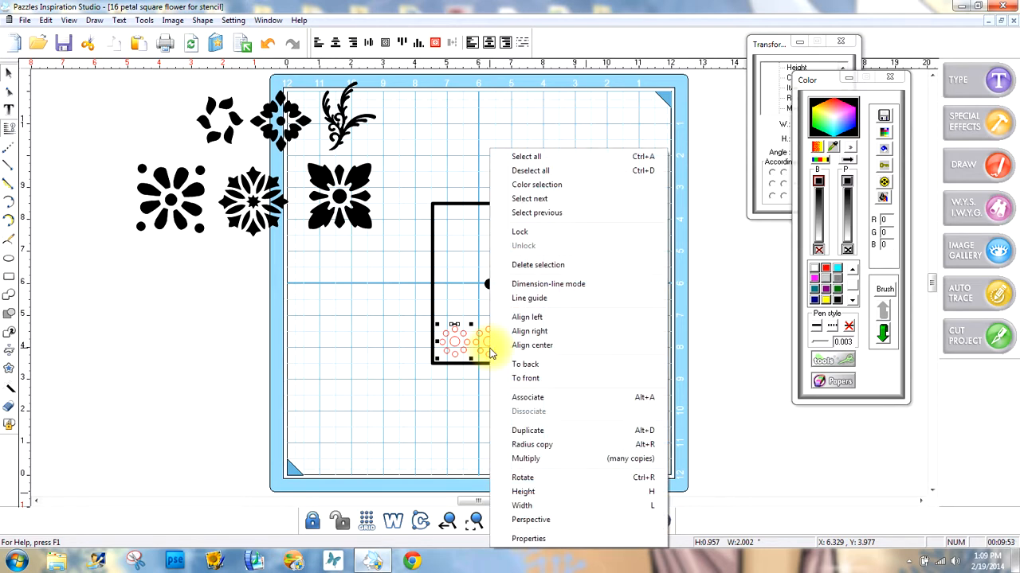
left_click(539, 463)
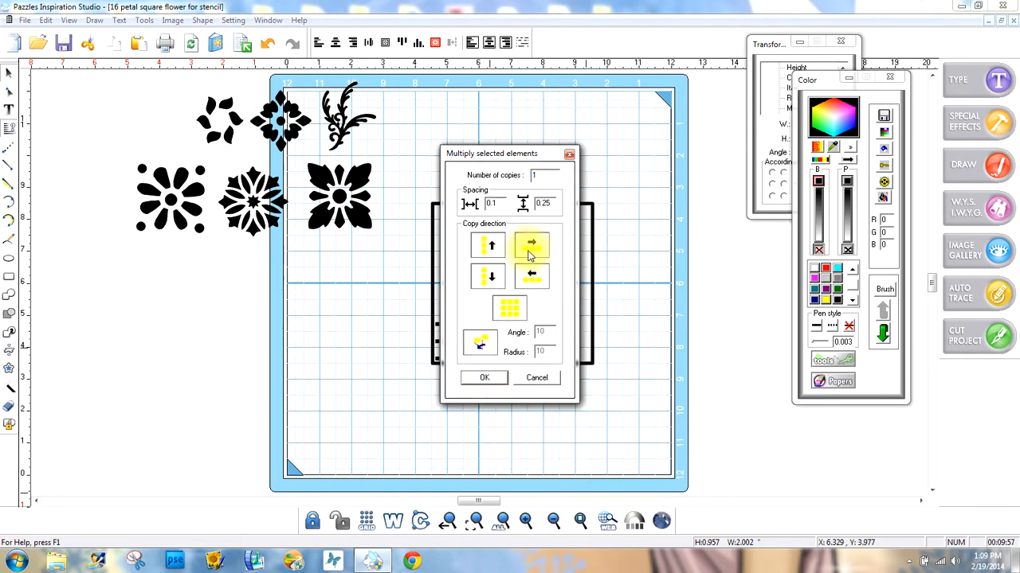
left_click(485, 378)
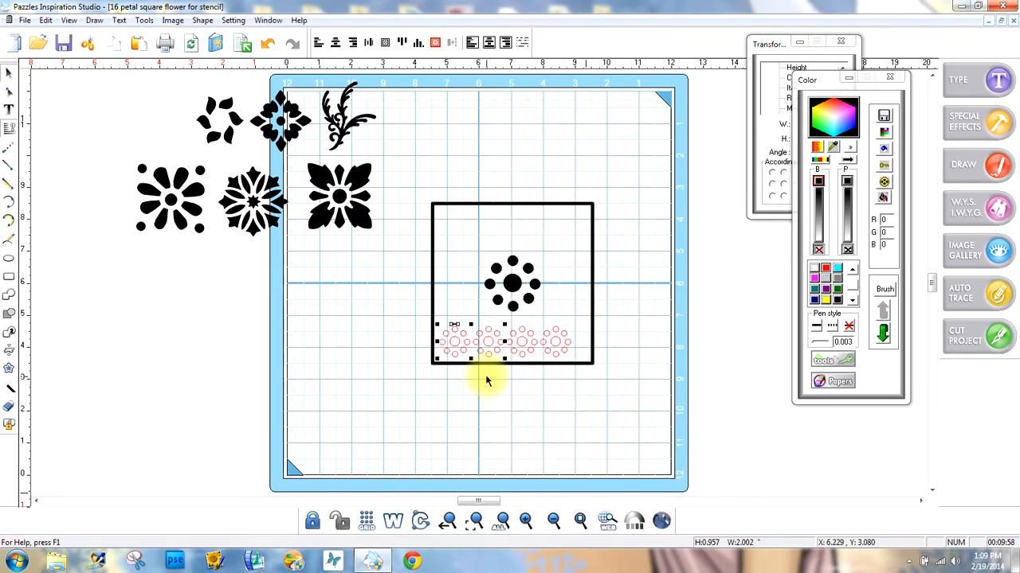
Group the four red motifs and center the row horizontally within the square, keeping it near the lower edge.
left_click(539, 399)
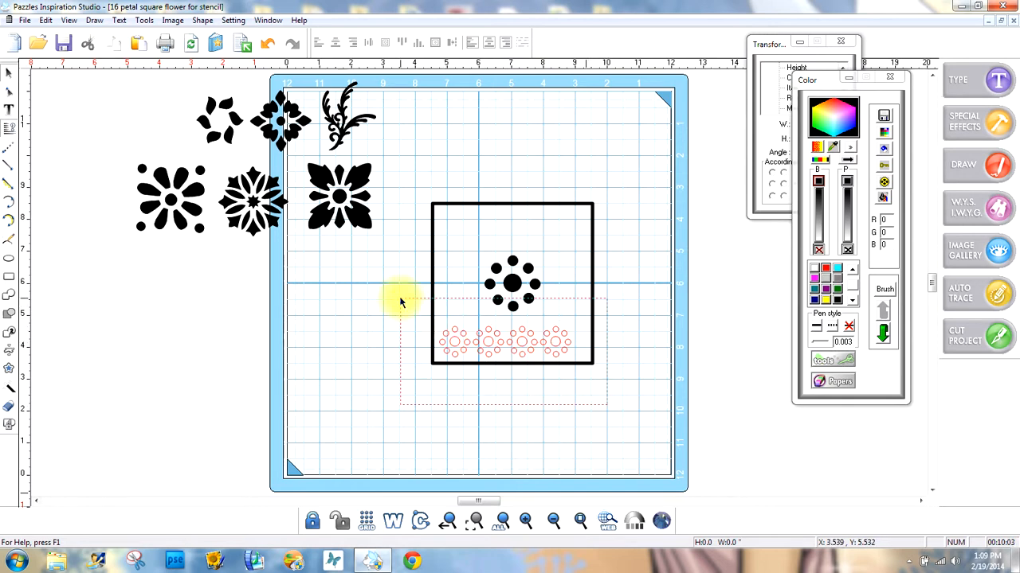
left_click(466, 323)
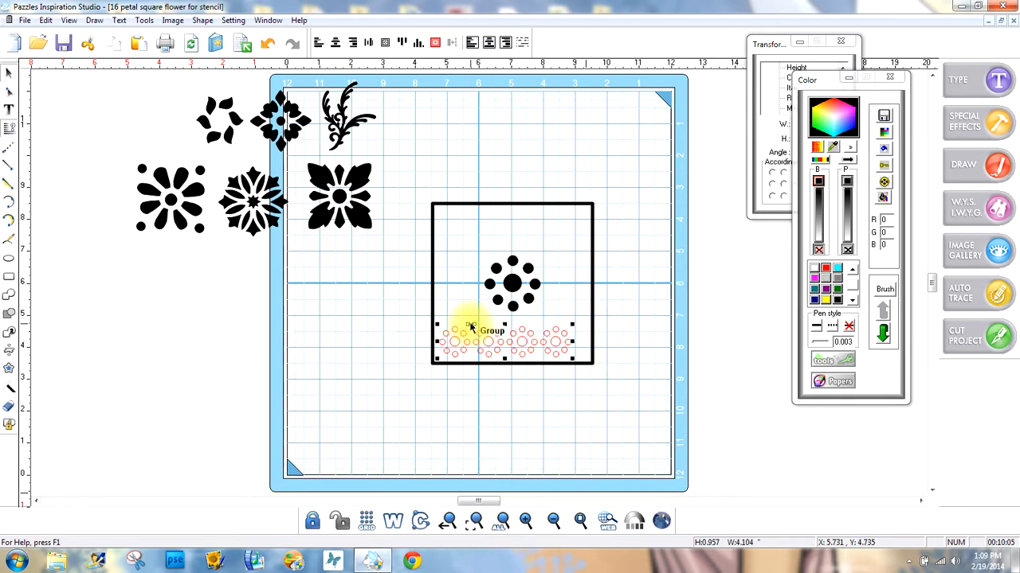
left_click_drag(416, 181, 658, 419)
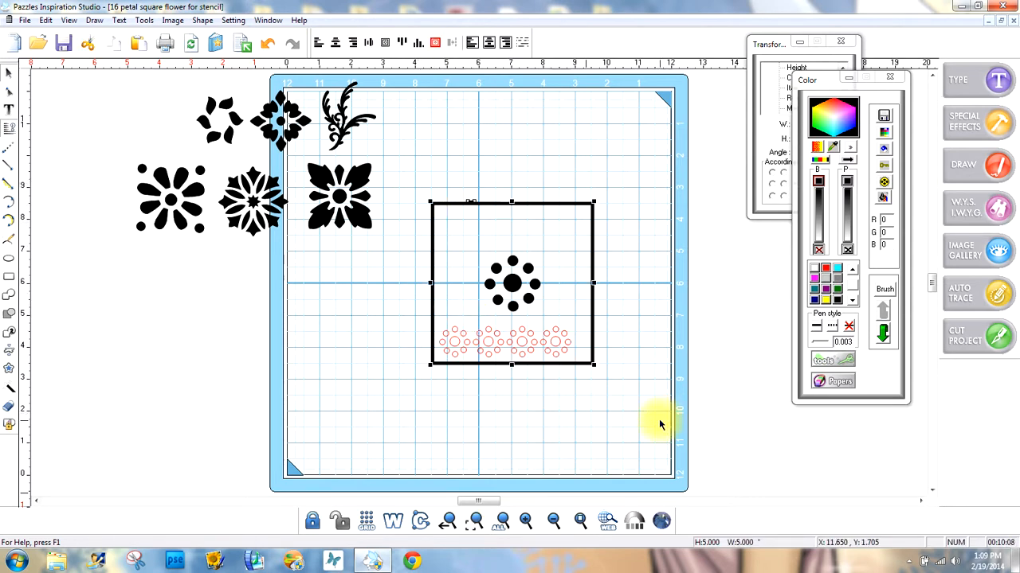
left_click(385, 44)
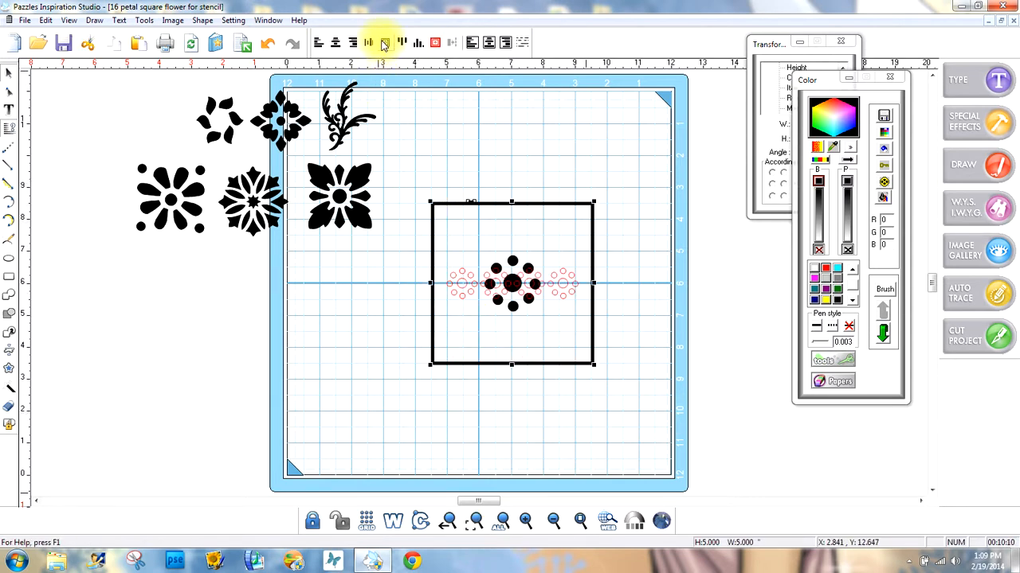
left_click(268, 44)
left_click(337, 44)
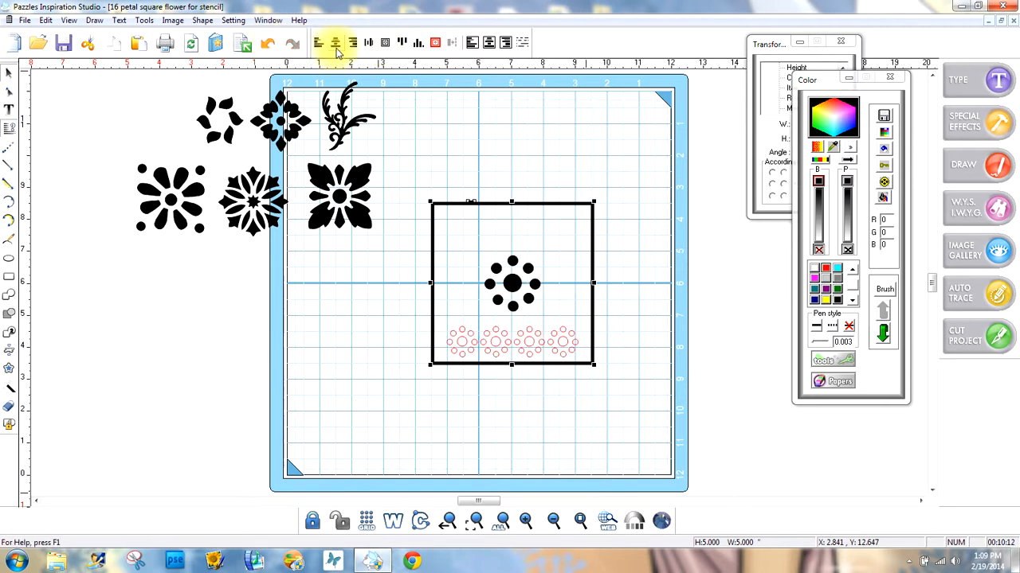
left_click(571, 412)
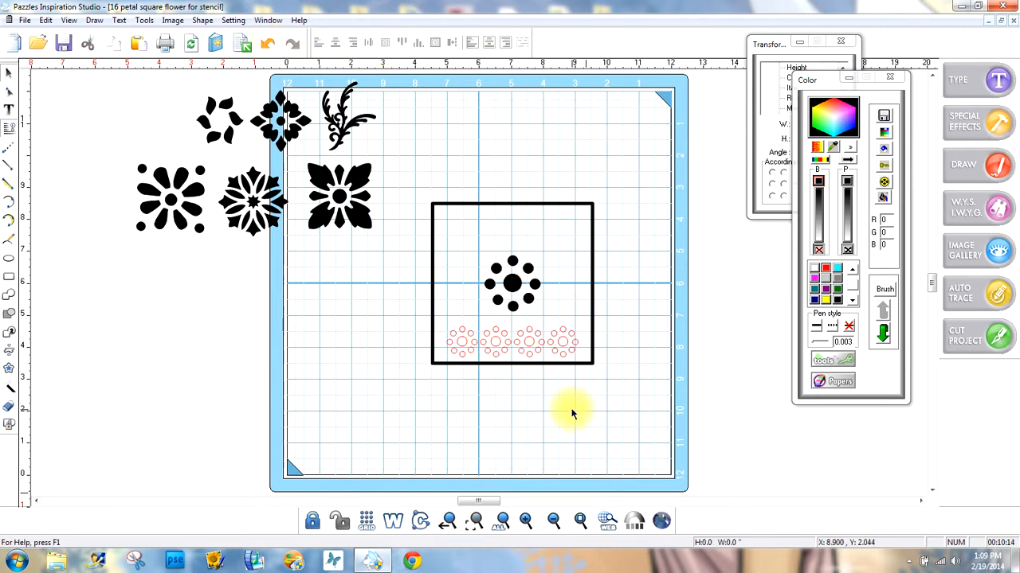
Place a copy of the red motif row inside the square's upper edge, and center the whole design on the mat.
left_click(529, 345)
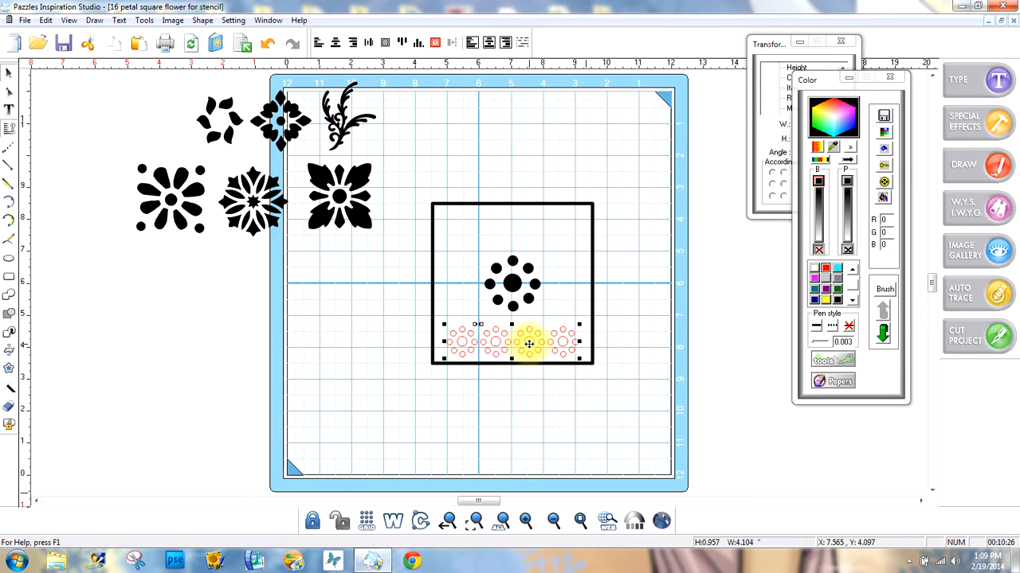
left_click_drag(529, 343, 542, 228)
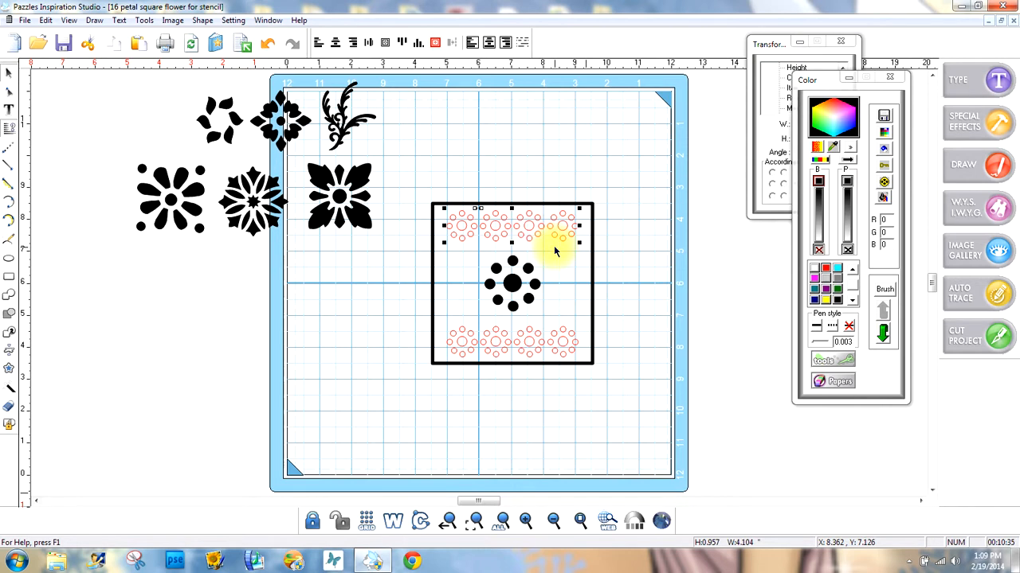
left_click_drag(653, 421, 406, 151)
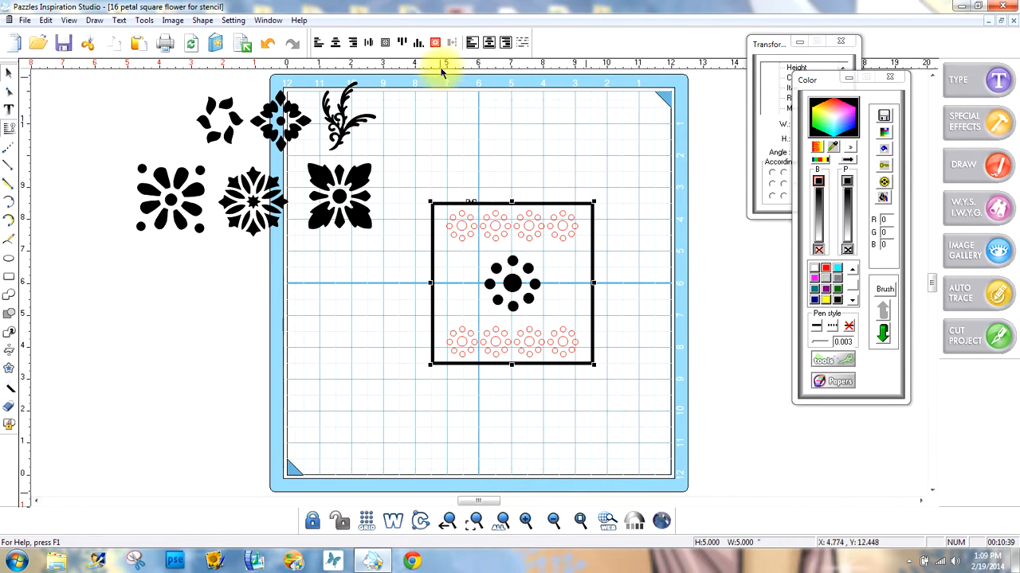
left_click(435, 43)
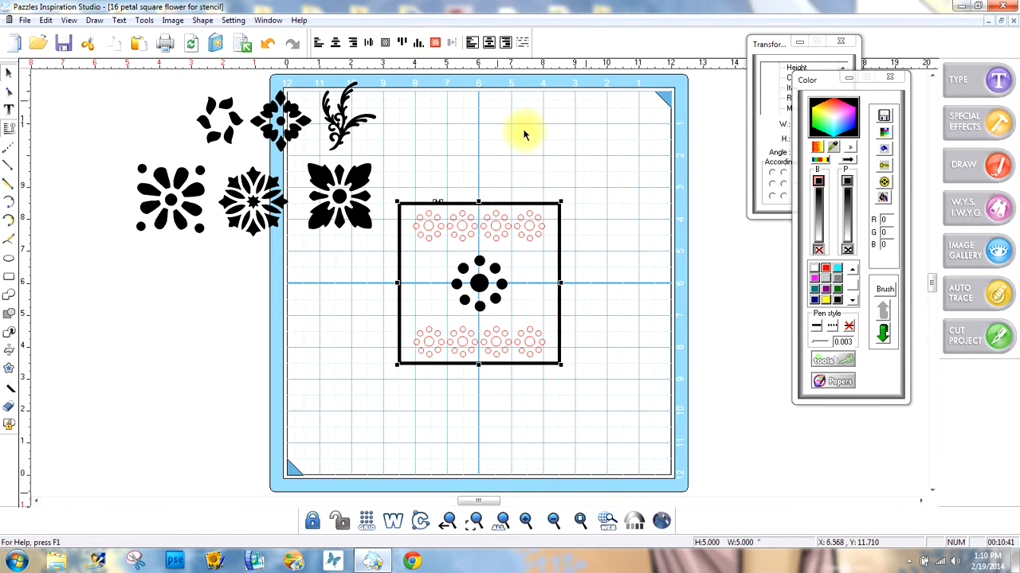
left_click(621, 316)
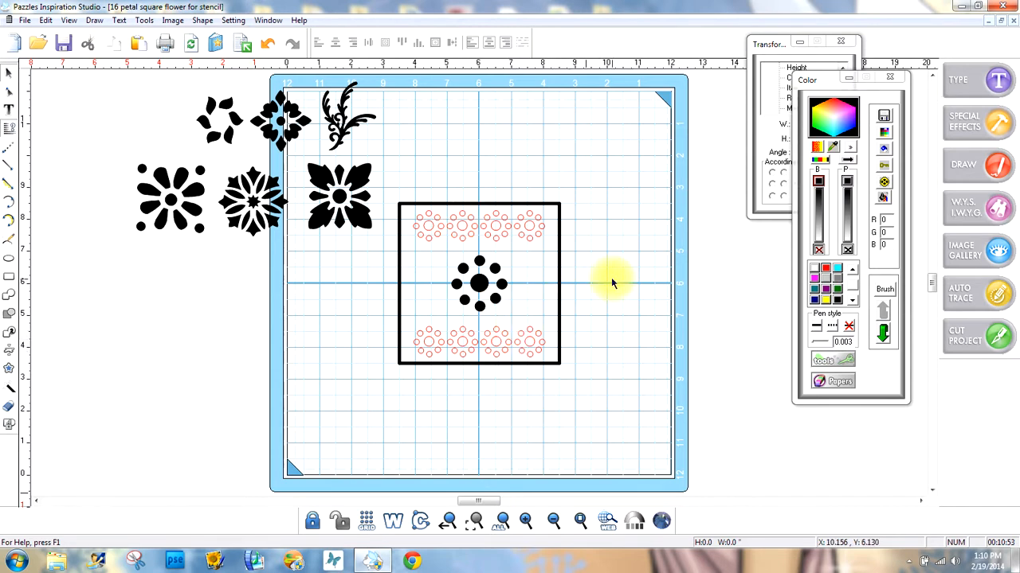
Break the group that joins the square and its motifs so the upper red row can be selected separately.
left_click(529, 228)
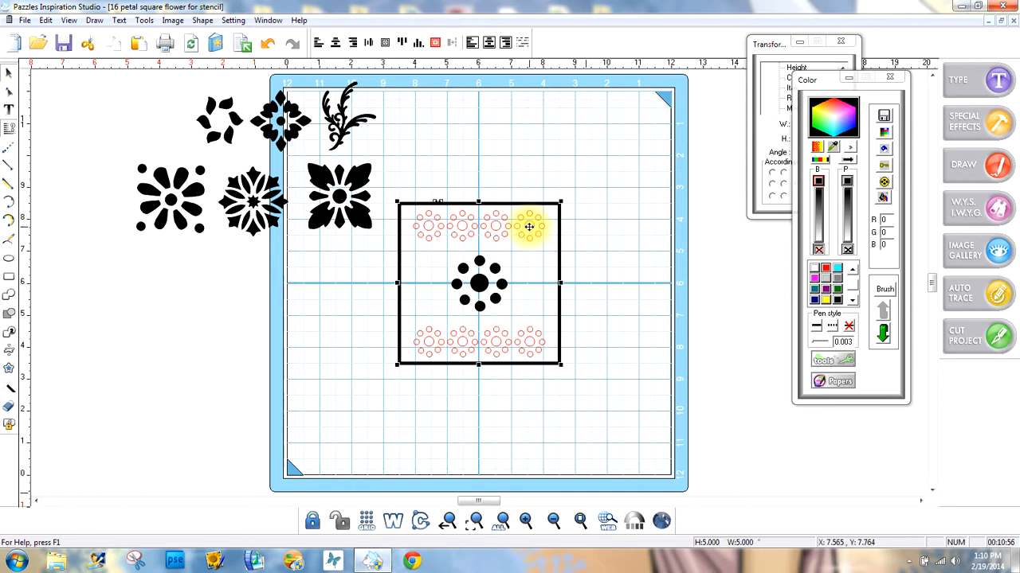
left_click(637, 269)
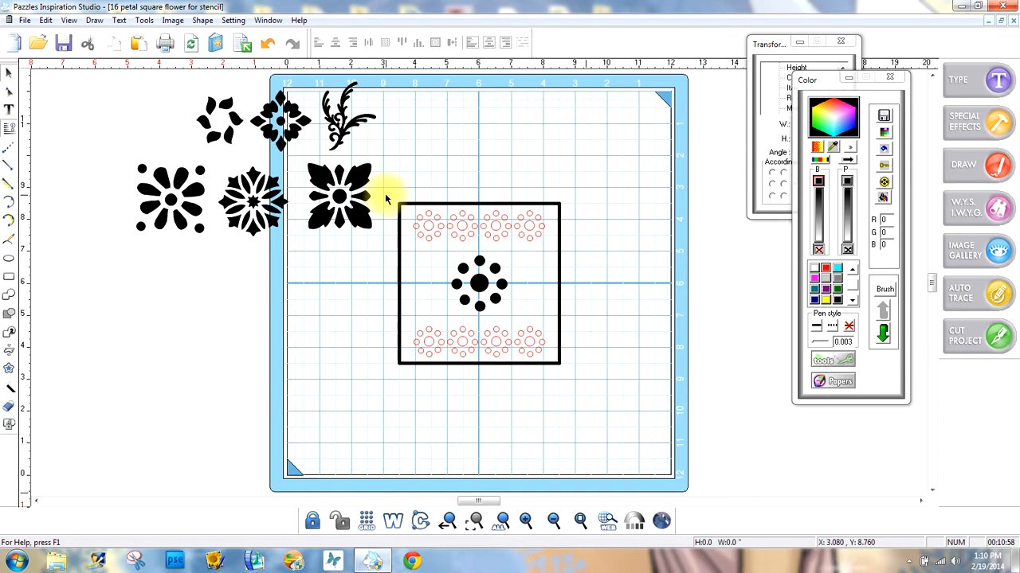
left_click(433, 228)
left_click_drag(388, 177, 562, 228)
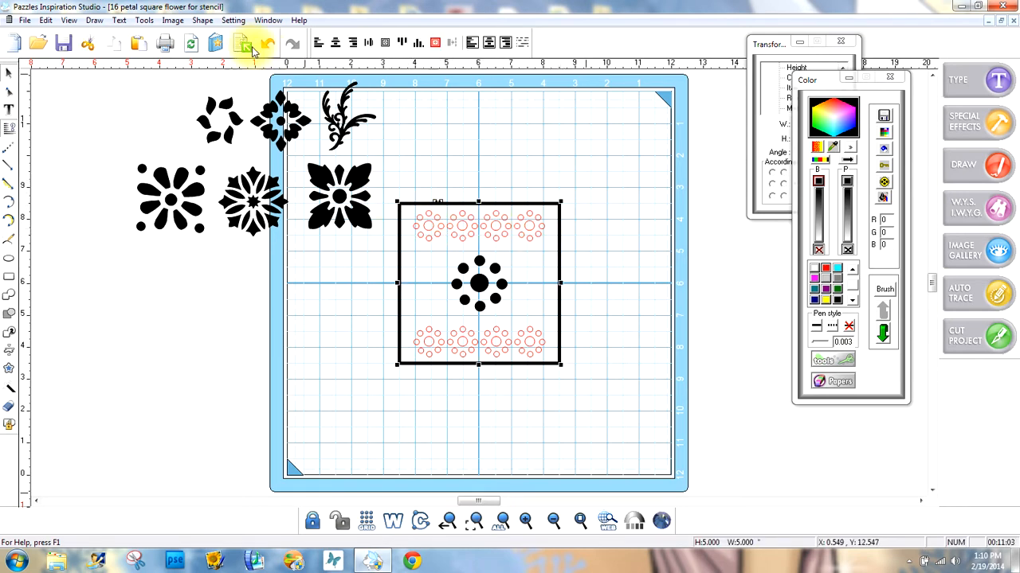
left_click(202, 20)
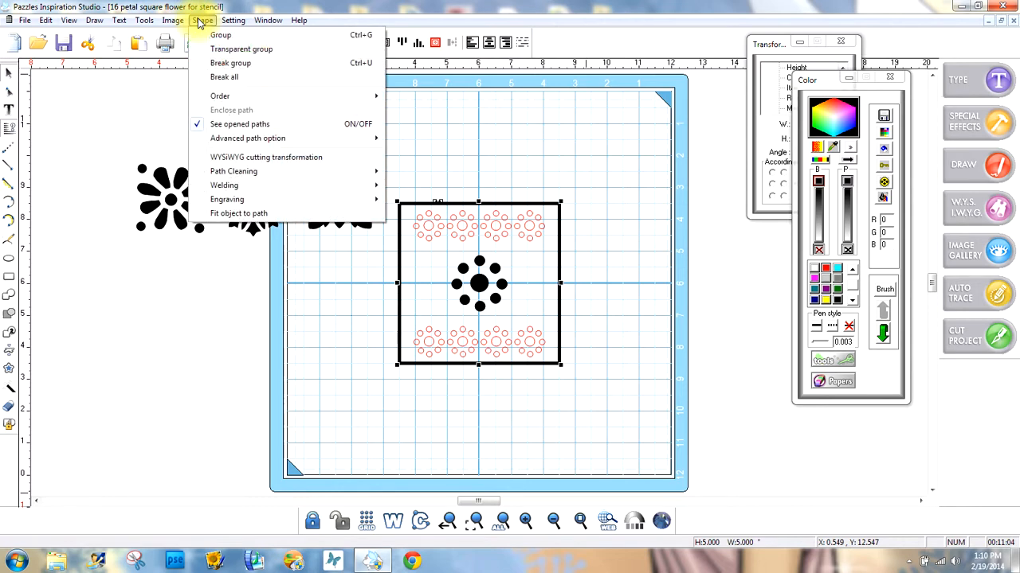
left_click(228, 63)
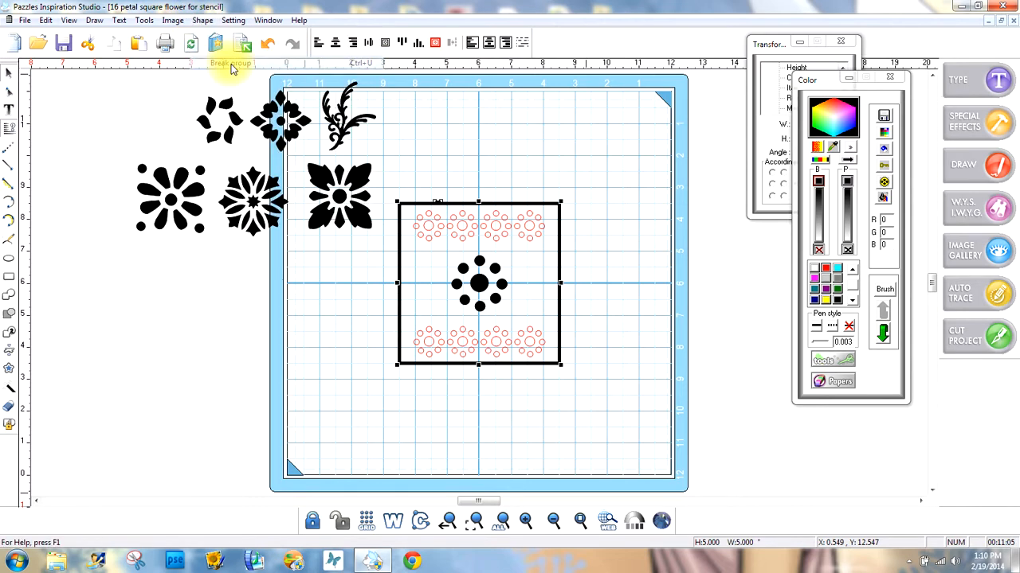
Duplicate the upper red row with a 90-degree rotation and place the copy vertically along the square's right side.
left_click(468, 228)
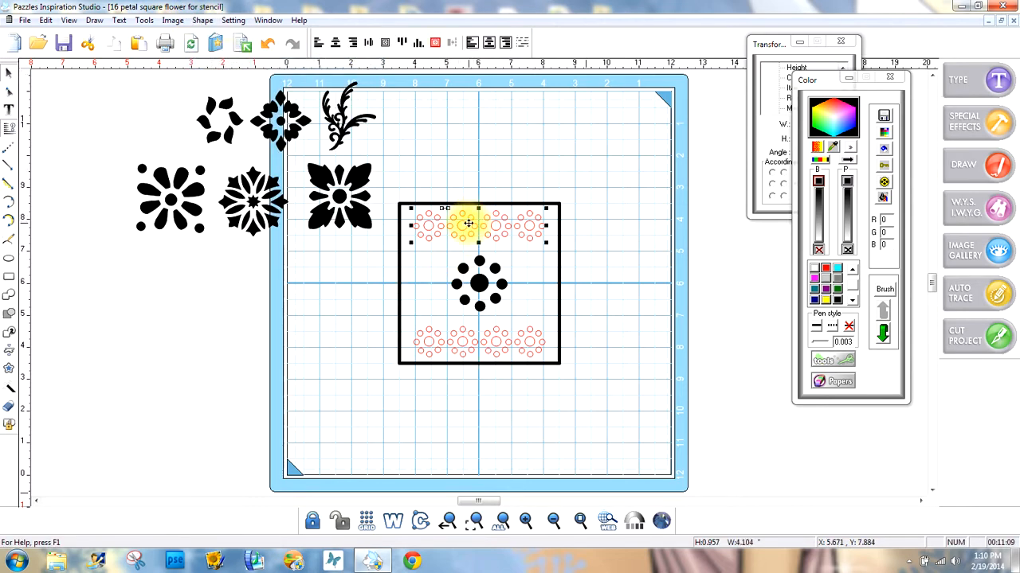
left_click(765, 44)
left_click_drag(762, 43, 653, 70)
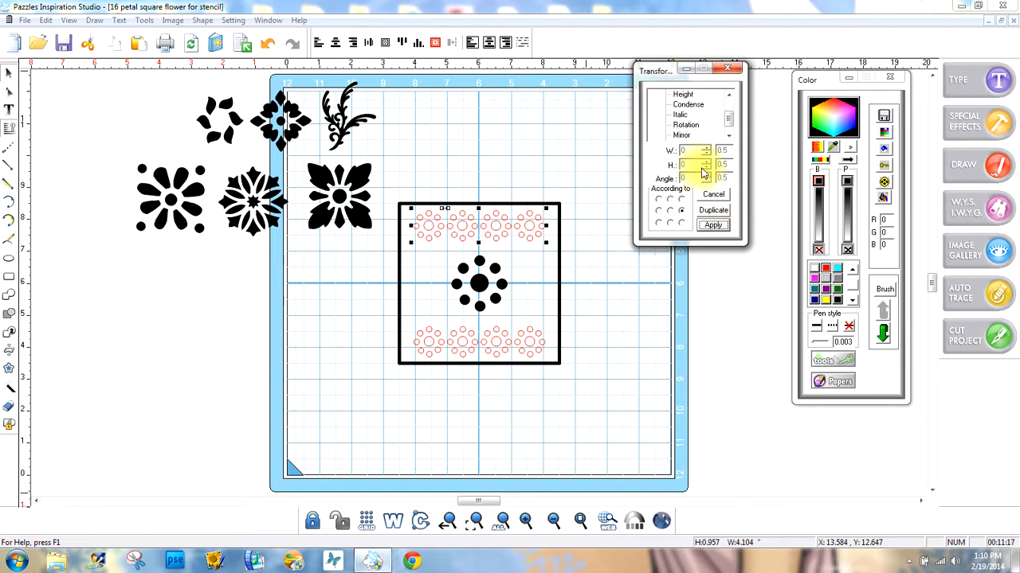
left_click(688, 126)
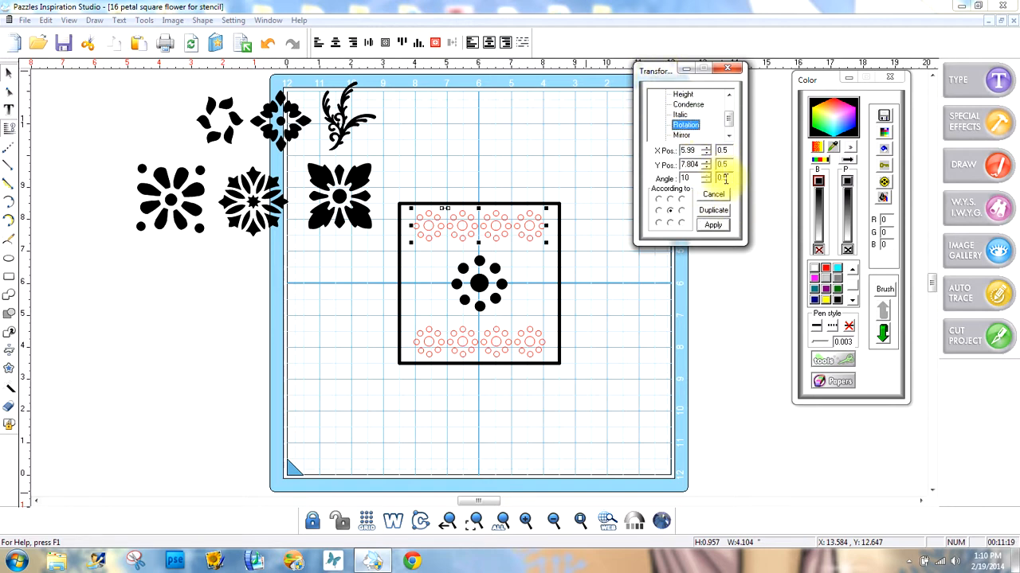
left_click(685, 179)
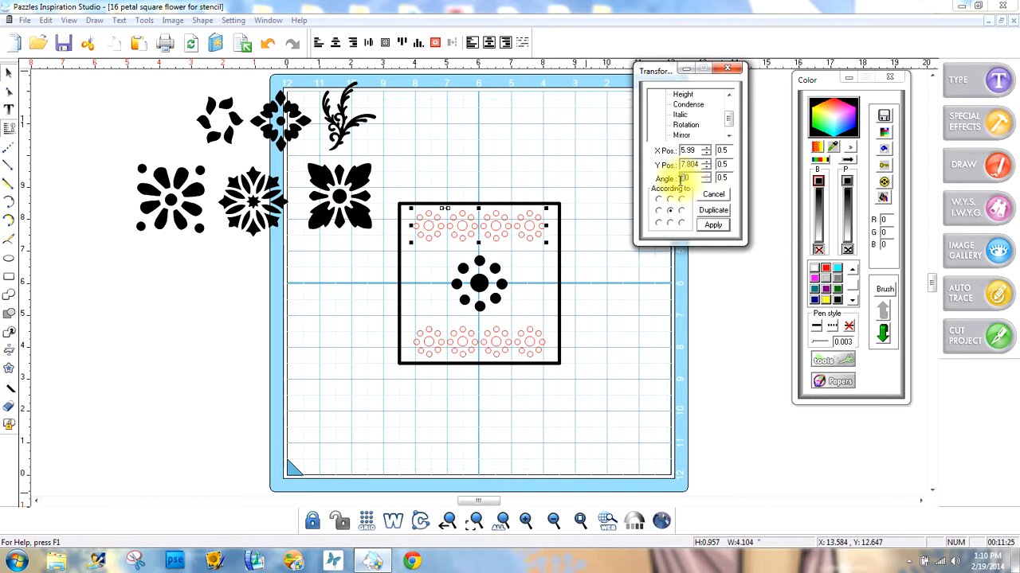
type("90")
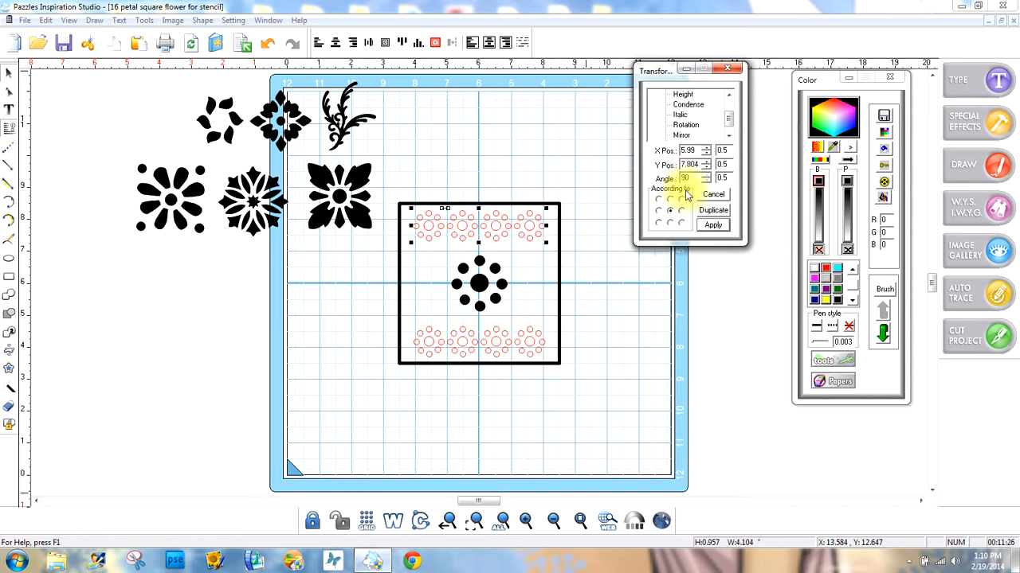
left_click(712, 212)
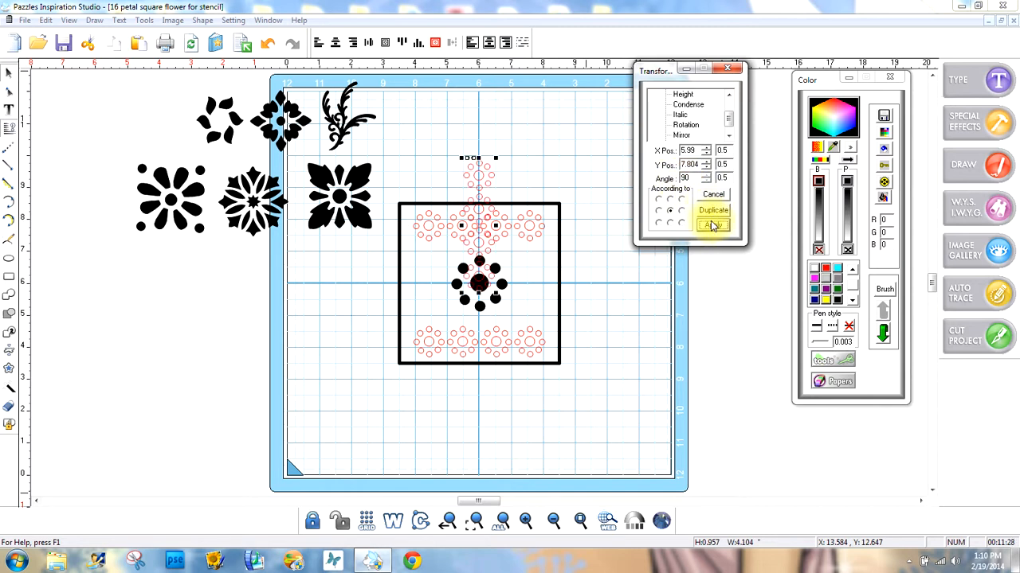
left_click_drag(478, 186, 526, 227)
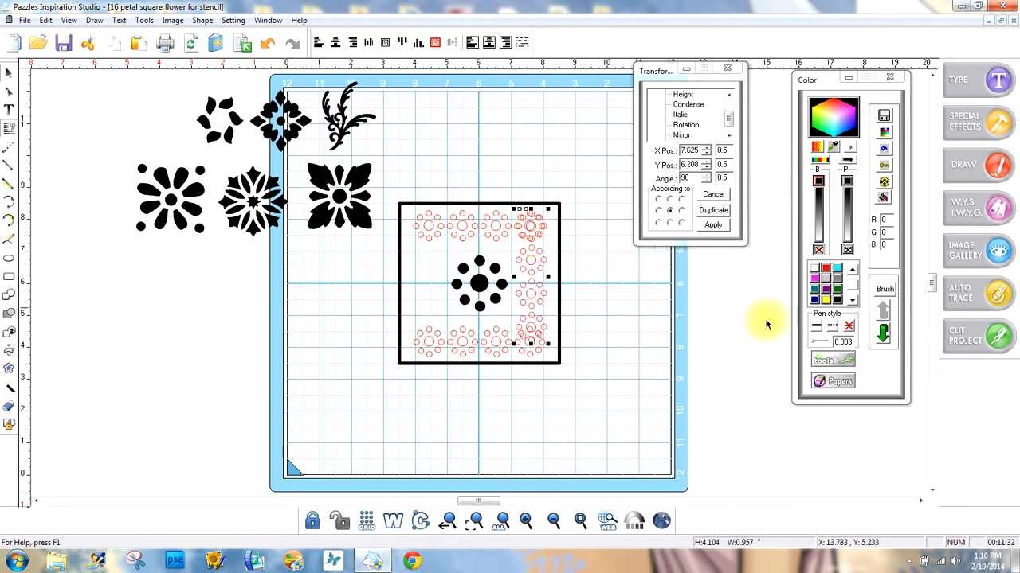
Change the outline of the vertical motif column to black.
left_click(838, 300)
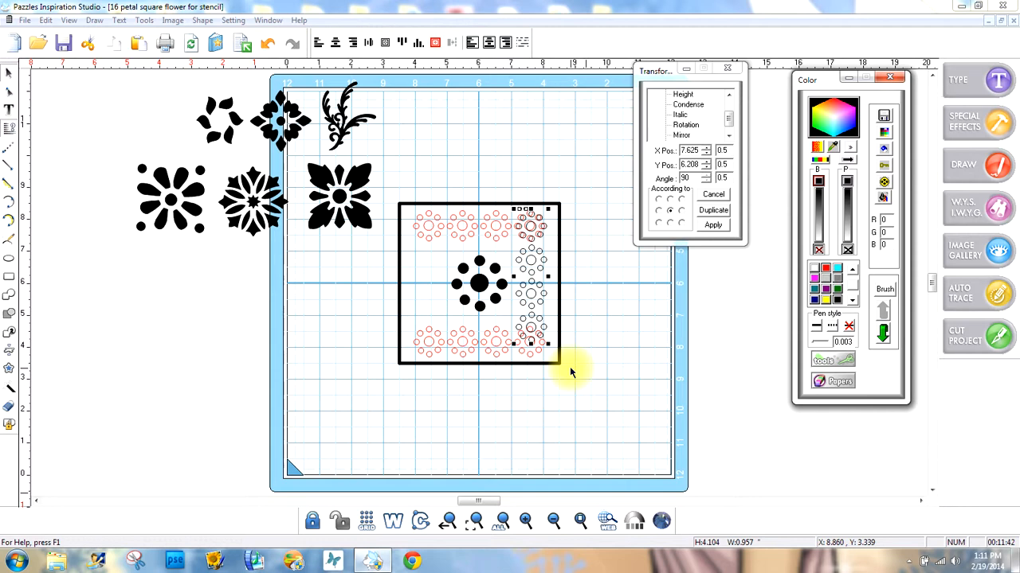
left_click(526, 520)
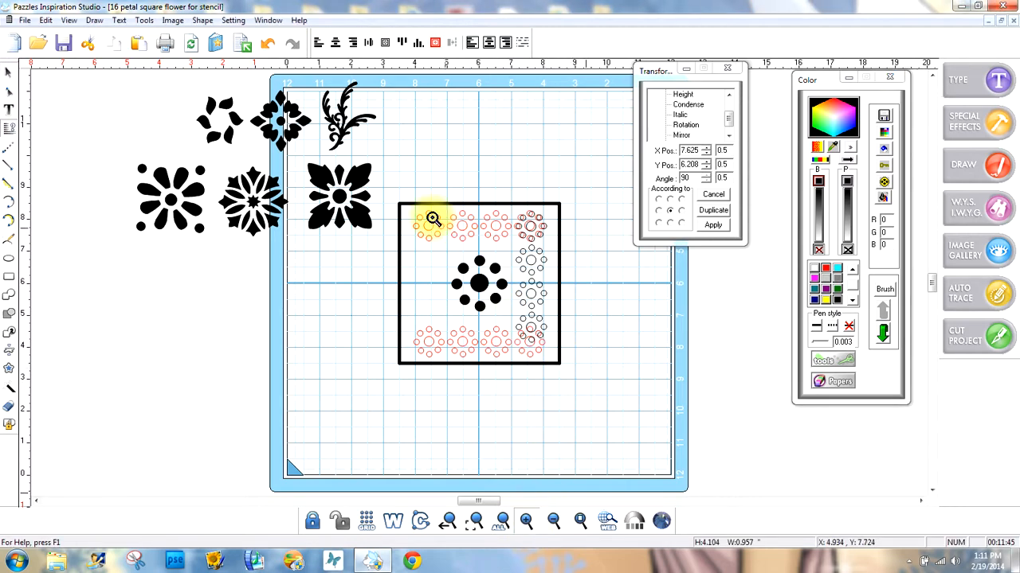
left_click_drag(403, 199, 578, 280)
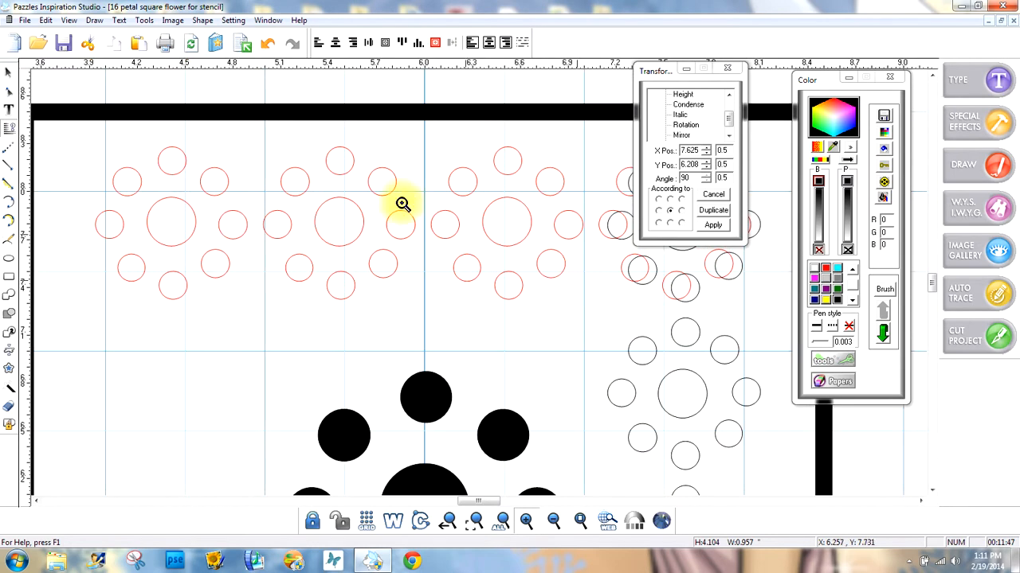
Nudge the black motif column up and left until its uppermost motif overlaps the last motif of the upper red row.
left_click(9, 72)
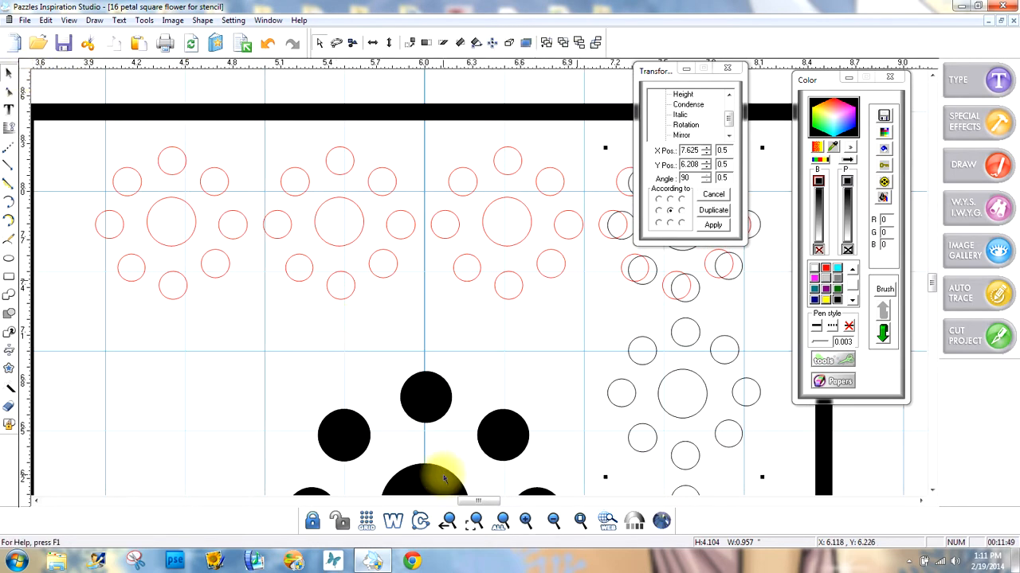
left_click_drag(478, 501, 496, 502)
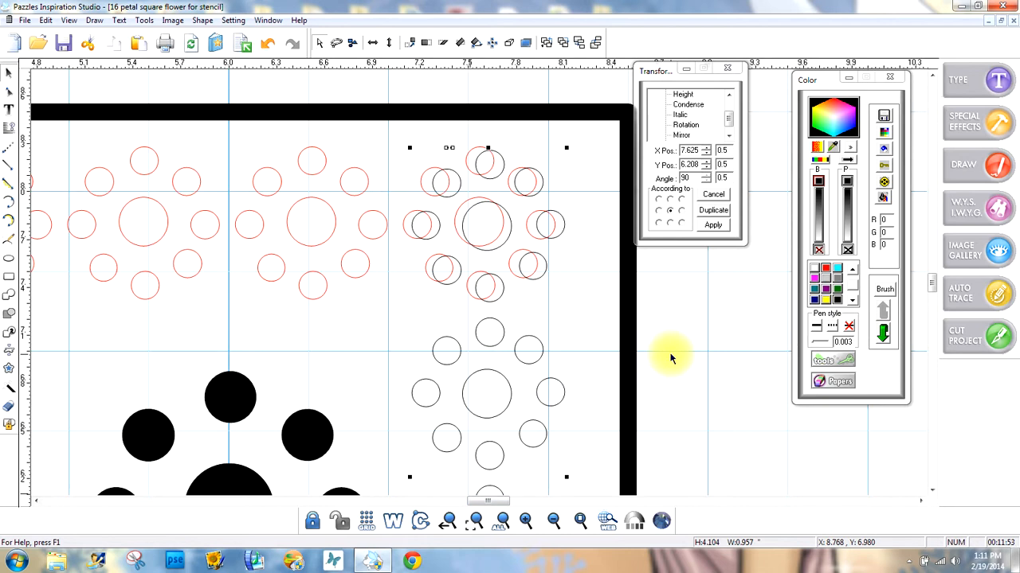
key("Up")
key("Up")
key("Up")
key("Up")
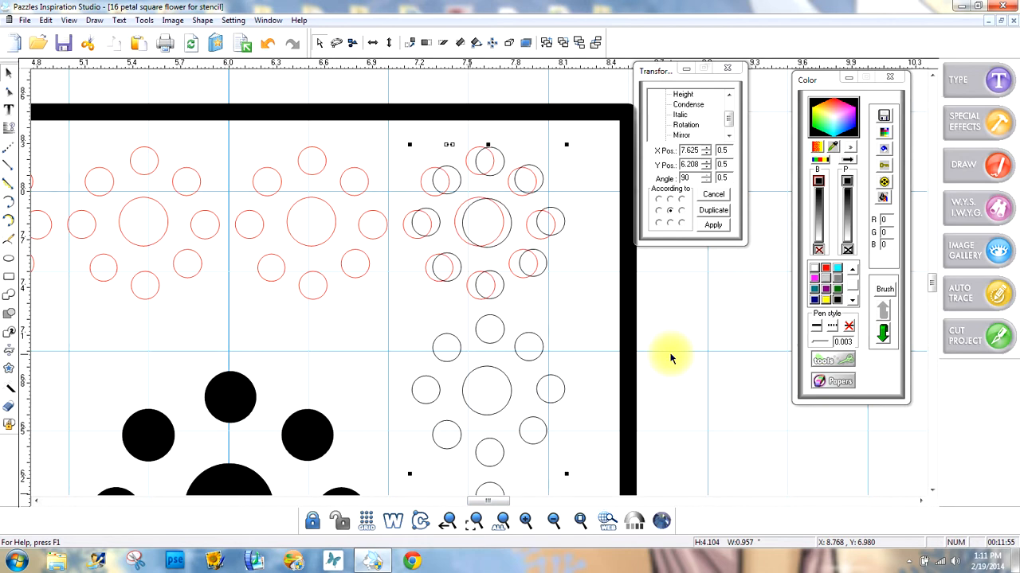
key("Left")
key("Left")
key("Left")
key("Left")
key("Left")
key("Left")
key("Left")
key("Left")
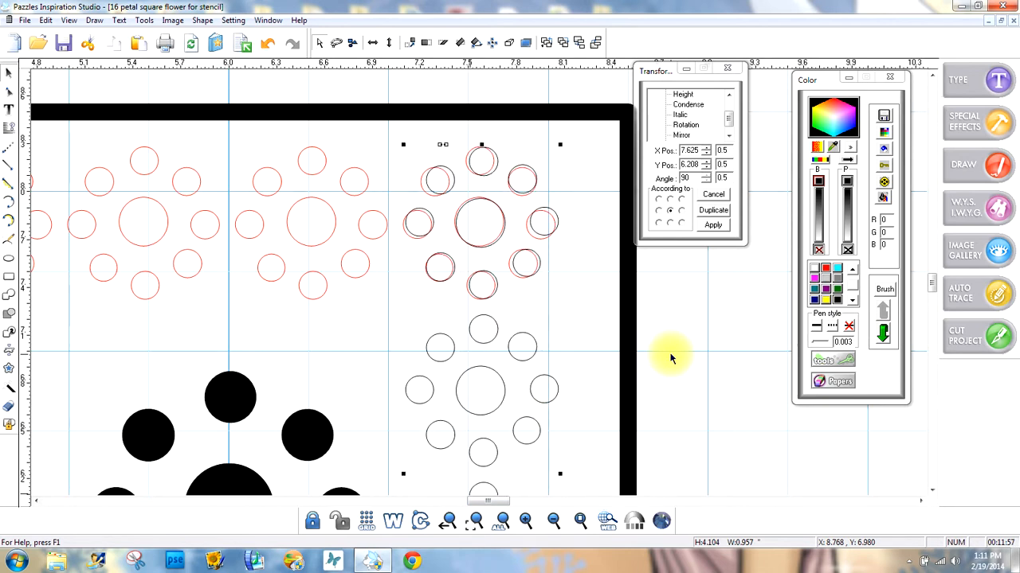
key("Left")
key("Left")
key("Left")
key("Left")
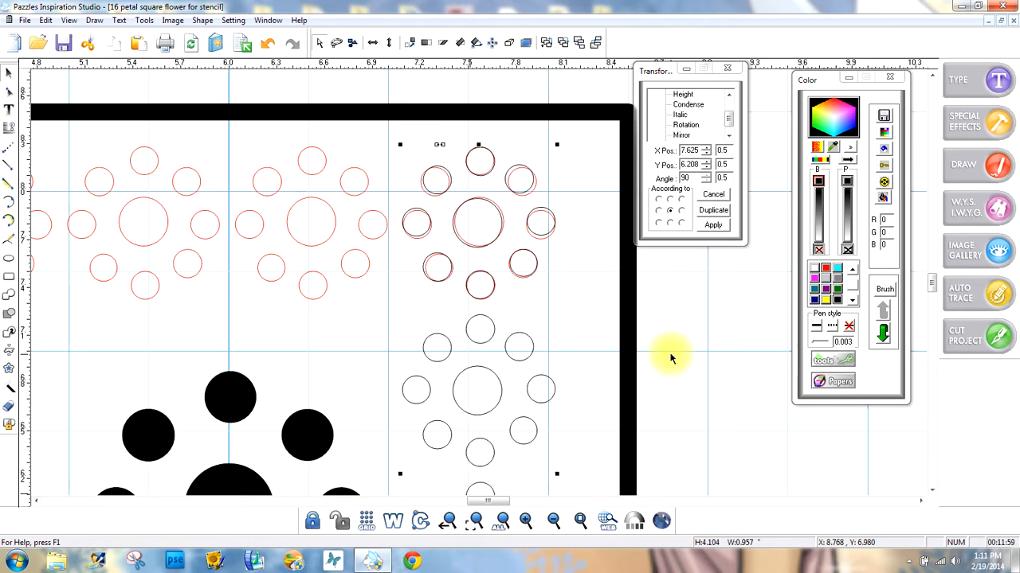
key("Up")
key("Right")
key("Right")
key("Right")
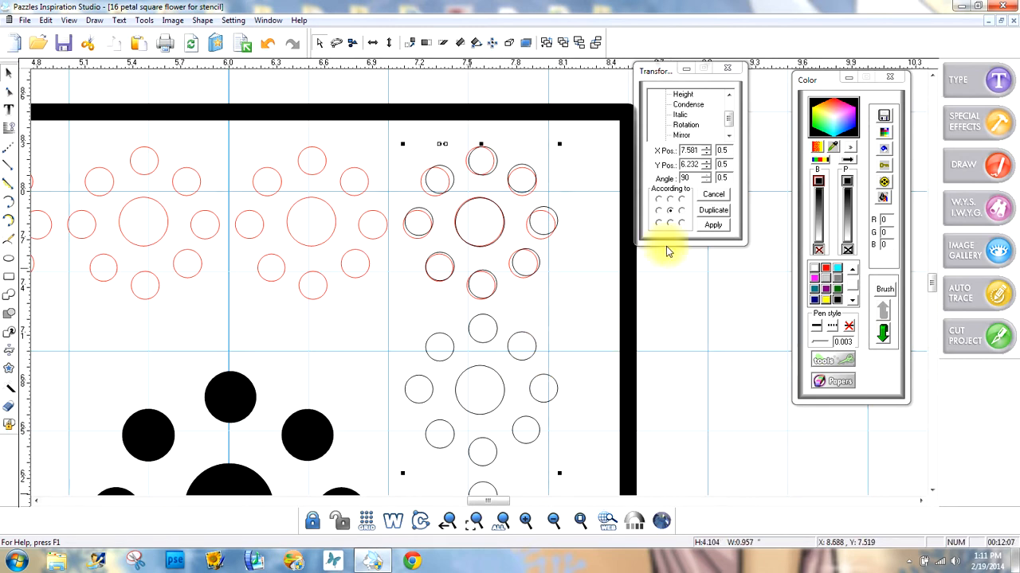
Mirror the black motif column horizontally in place, according to its right-middle reference point.
left_click(682, 135)
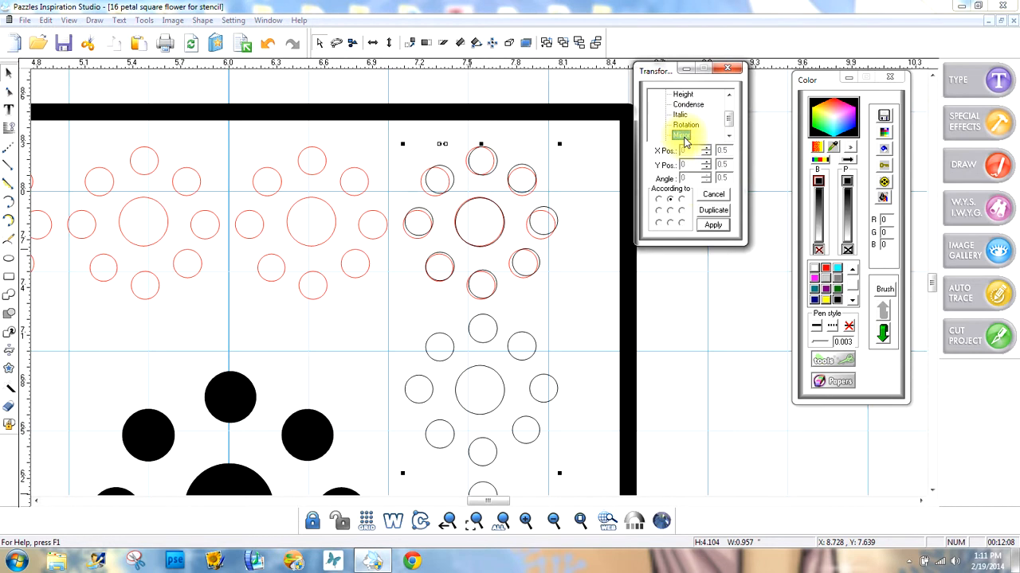
left_click(681, 210)
left_click(714, 226)
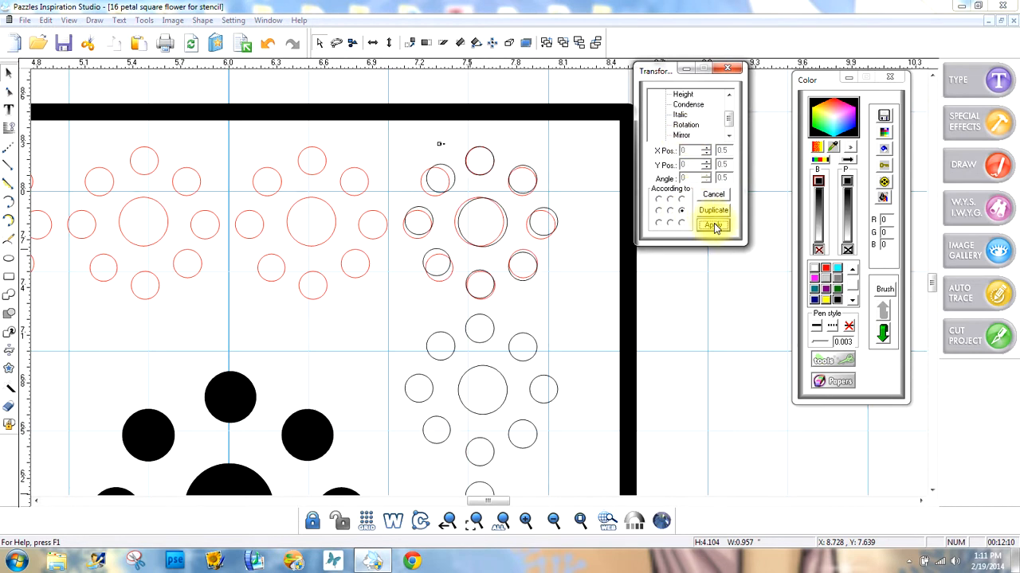
left_click(693, 326)
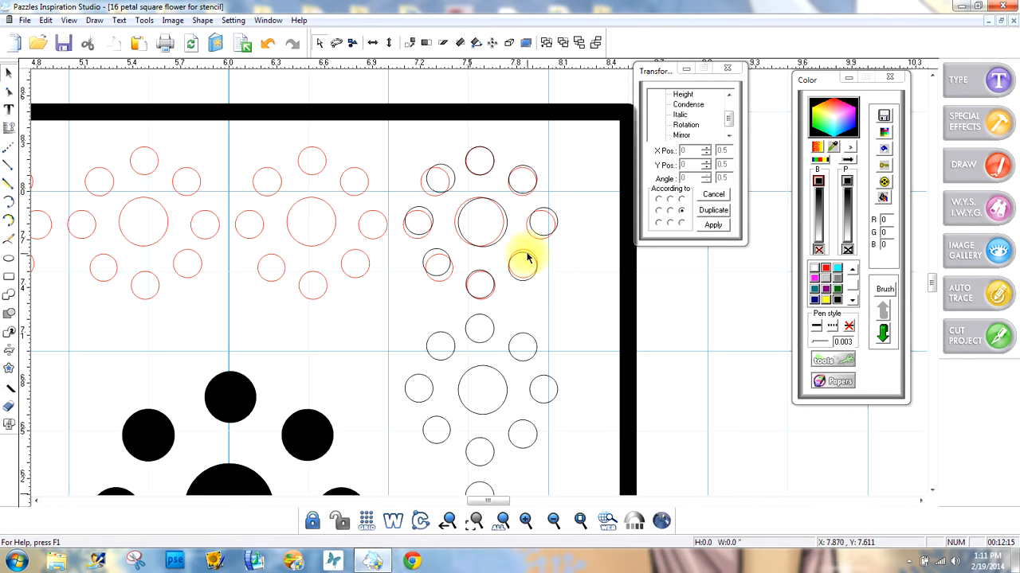
Fine-tune the mirrored column's horizontal position so its uppermost motif matches the red corner motif.
left_click(534, 351)
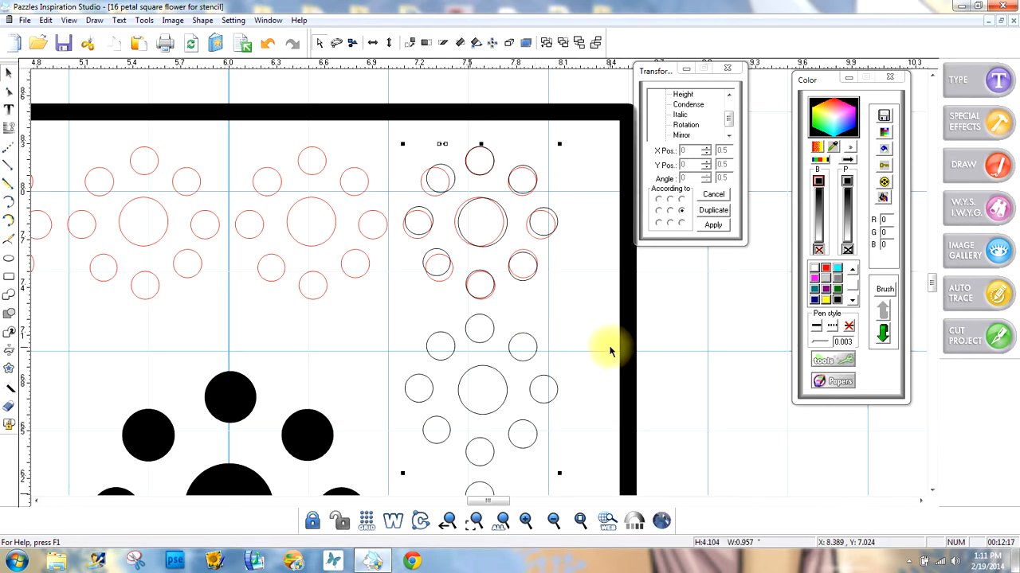
key("Right")
key("Right")
key("Right")
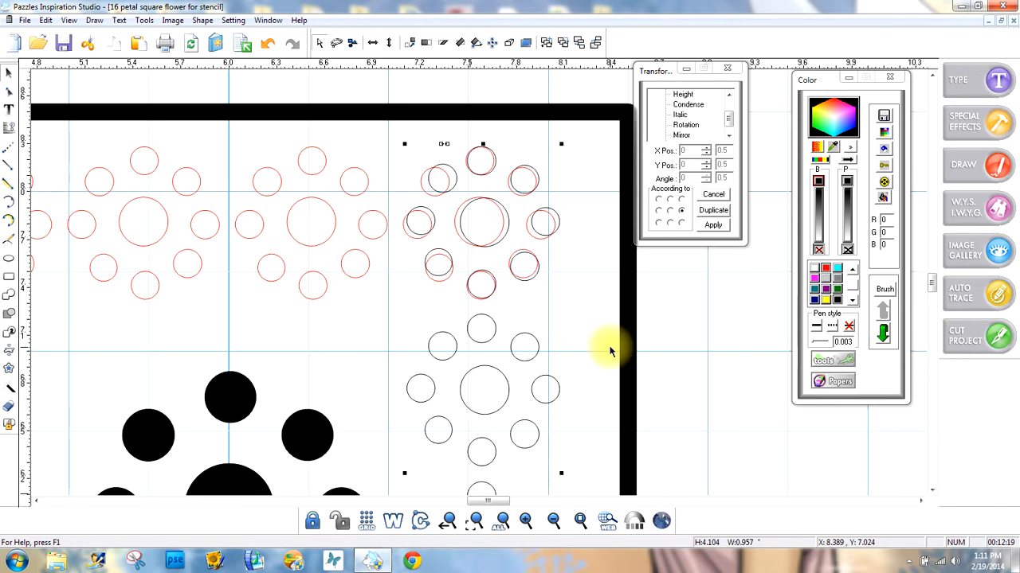
key("Left")
key("Left")
key("Left")
key("Left")
key("Left")
key("Left")
key("Left")
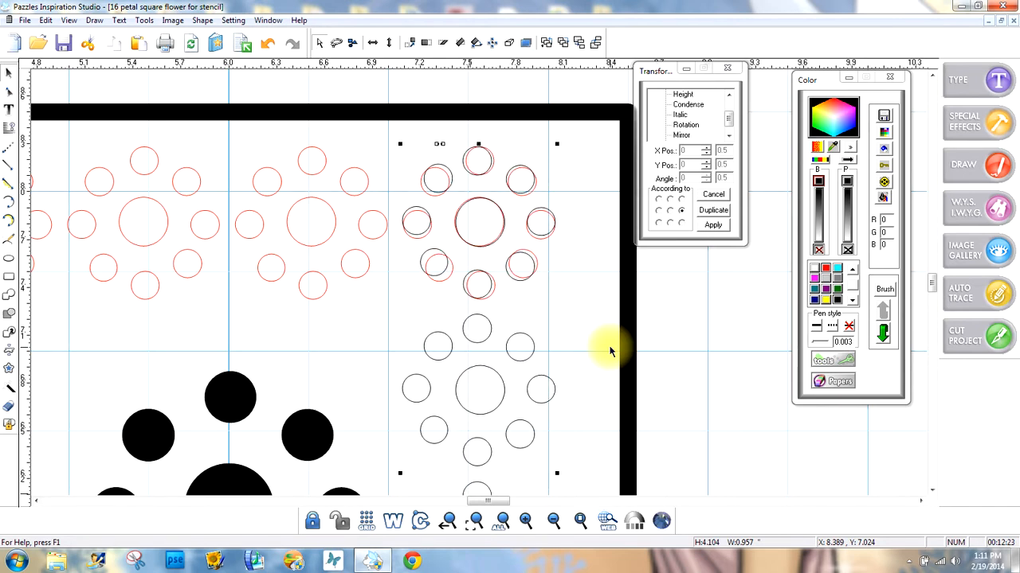
key("Left")
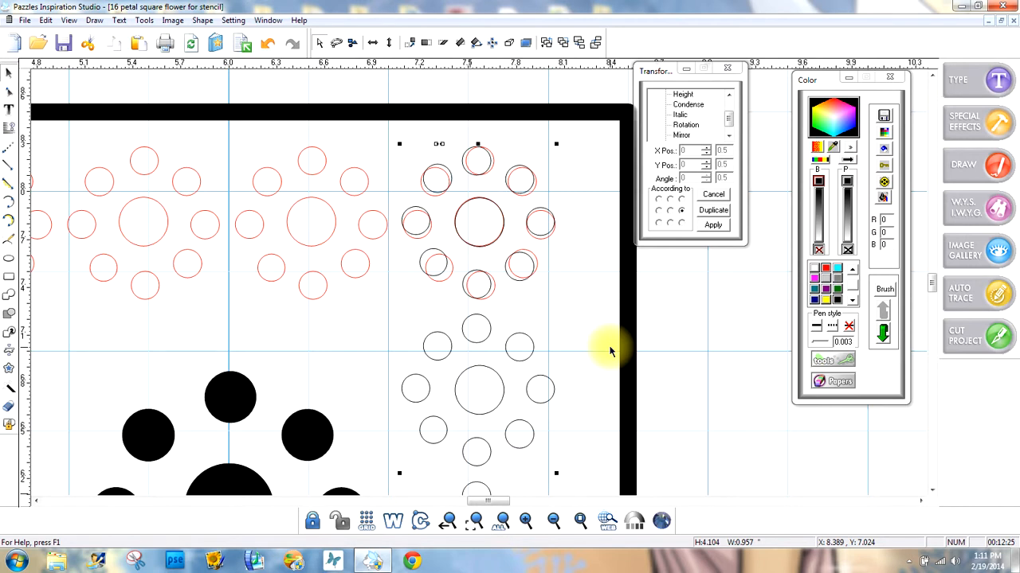
key("Right")
key("Right")
key("Right")
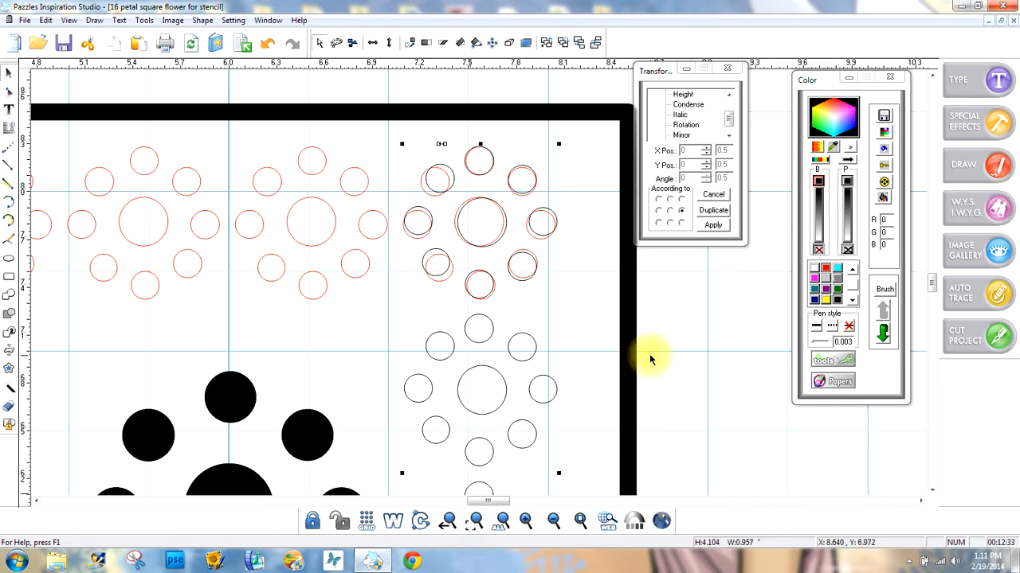
Move the lower red motif row up so its last motif overlaps the lowest motif of the black column.
left_click(553, 522)
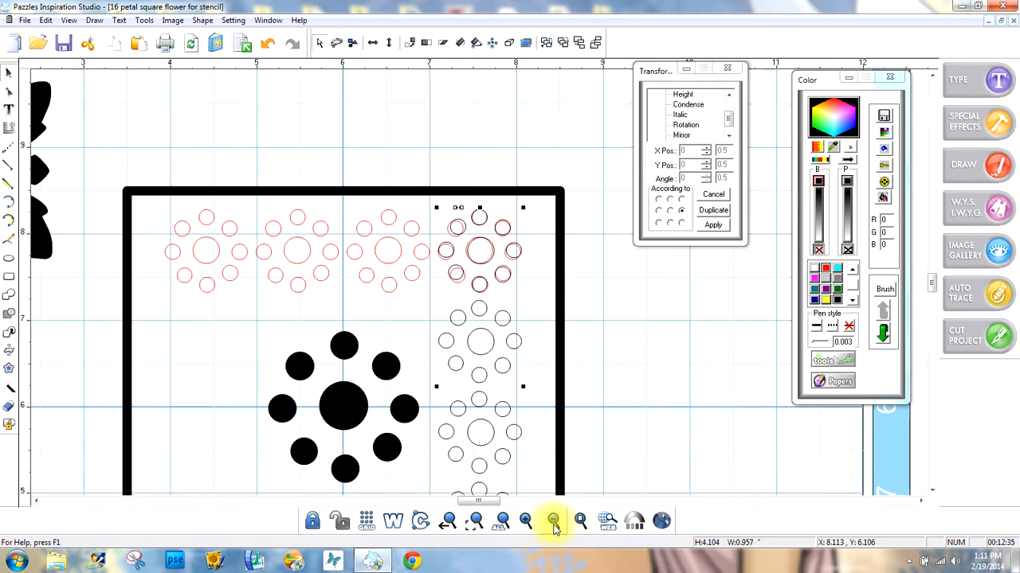
left_click(554, 522)
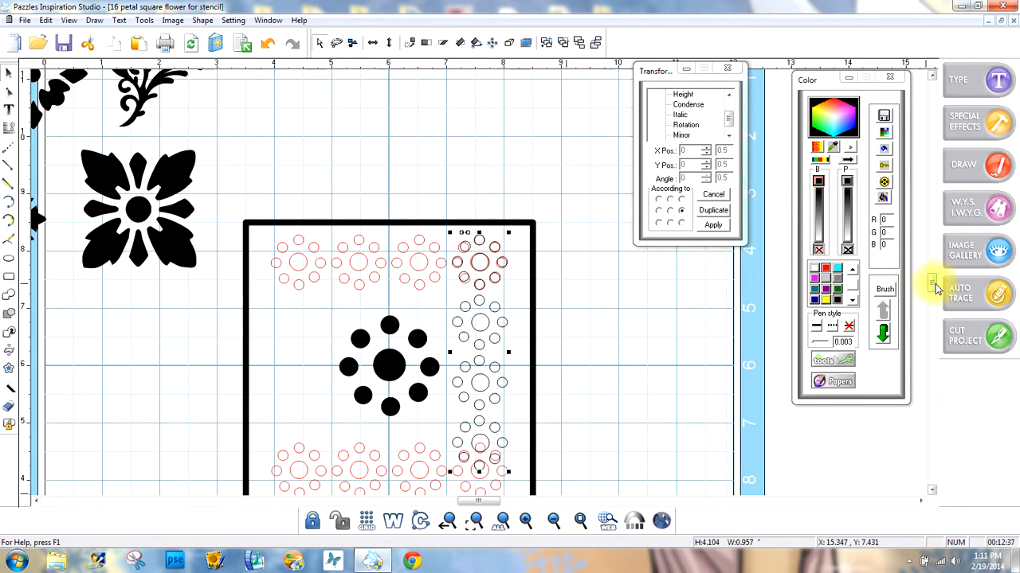
scroll(936, 289, "down", 4)
scroll(937, 289, "up", 3)
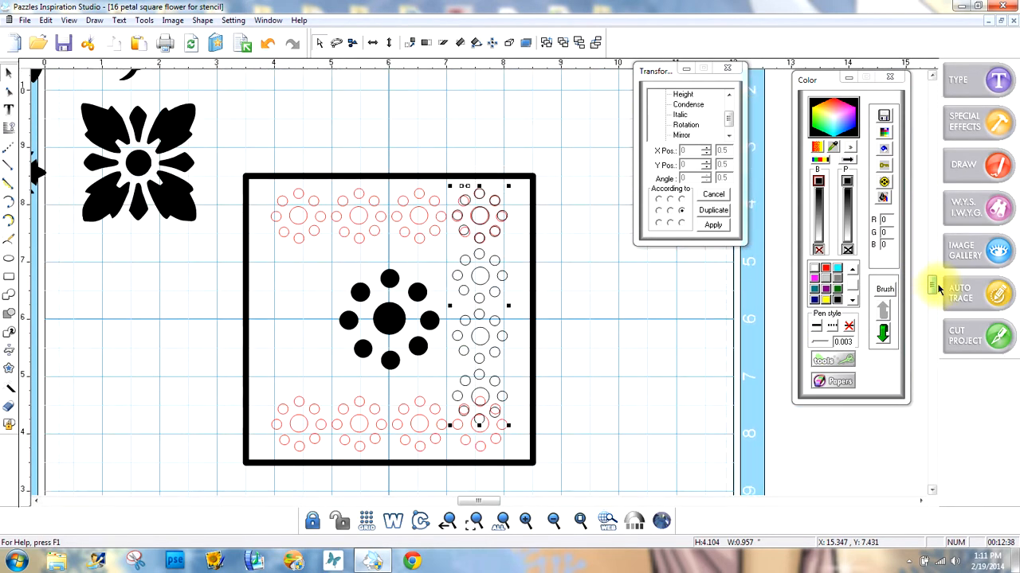
left_click(477, 435)
left_click(477, 435)
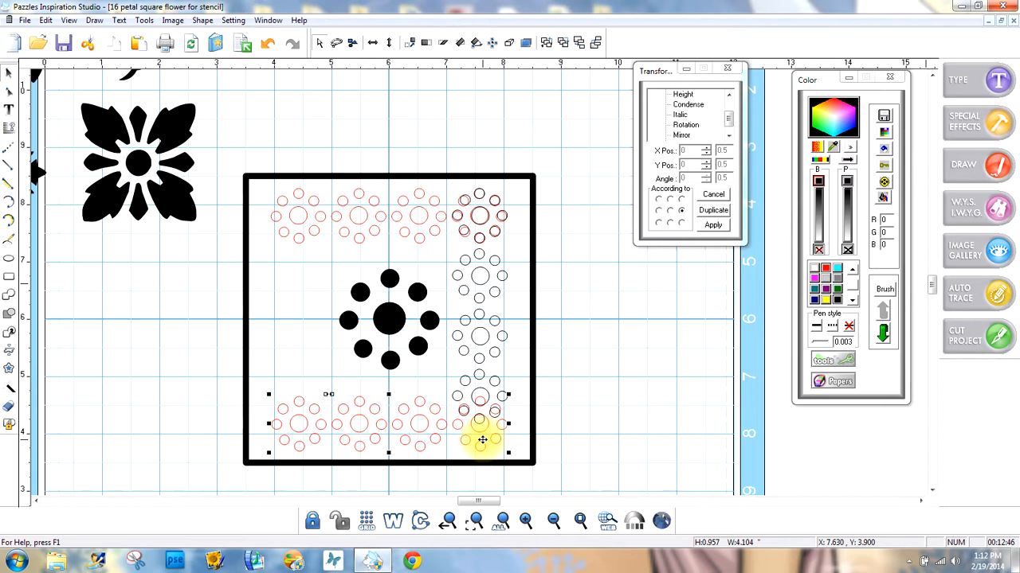
left_click_drag(482, 440, 480, 412)
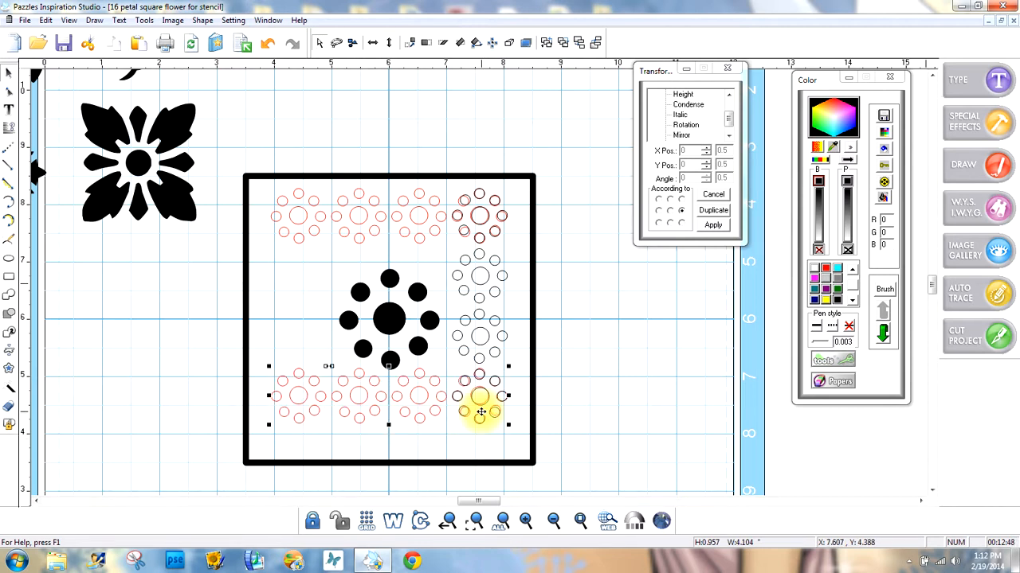
Nudge the lower red row slightly down and left to align its last motif closely with the black column's lowest motif.
left_click(524, 519)
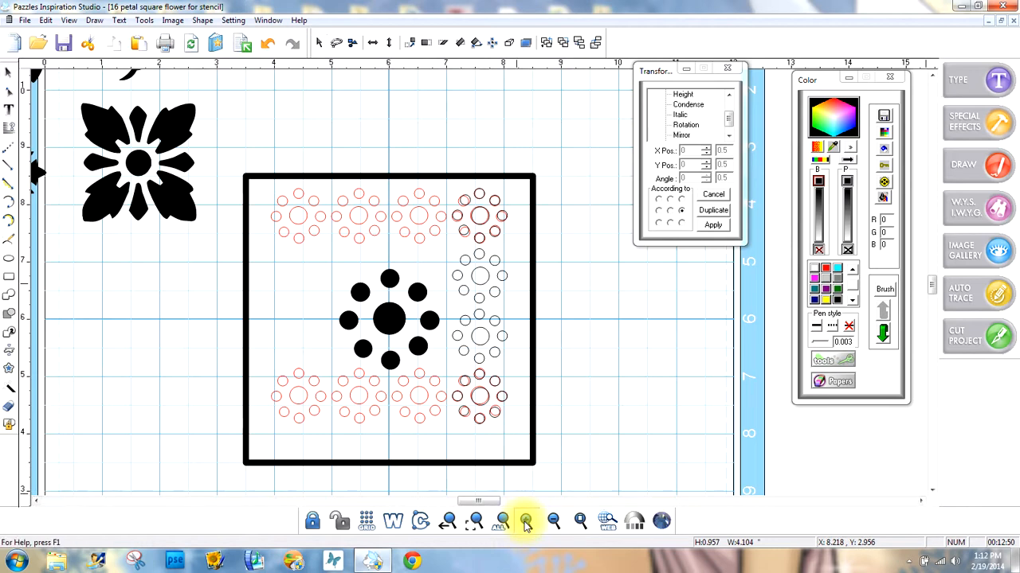
left_click(517, 436)
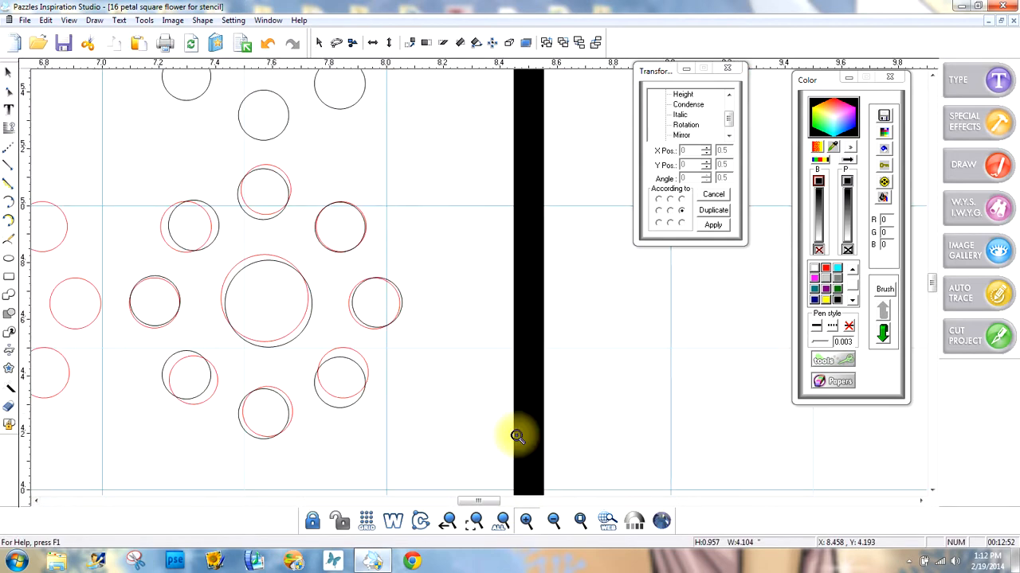
left_click(8, 72)
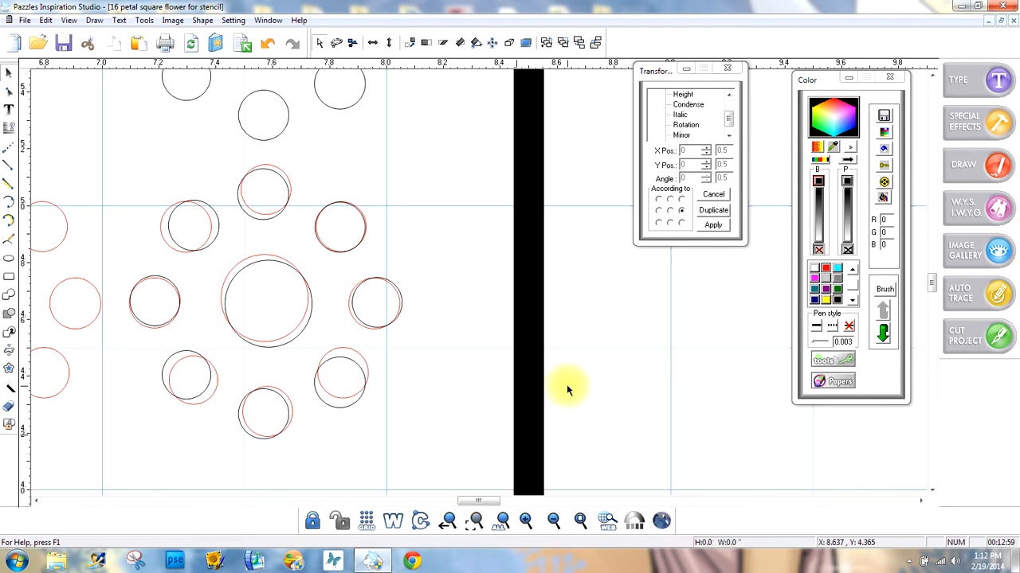
left_click(352, 114)
left_click(353, 107)
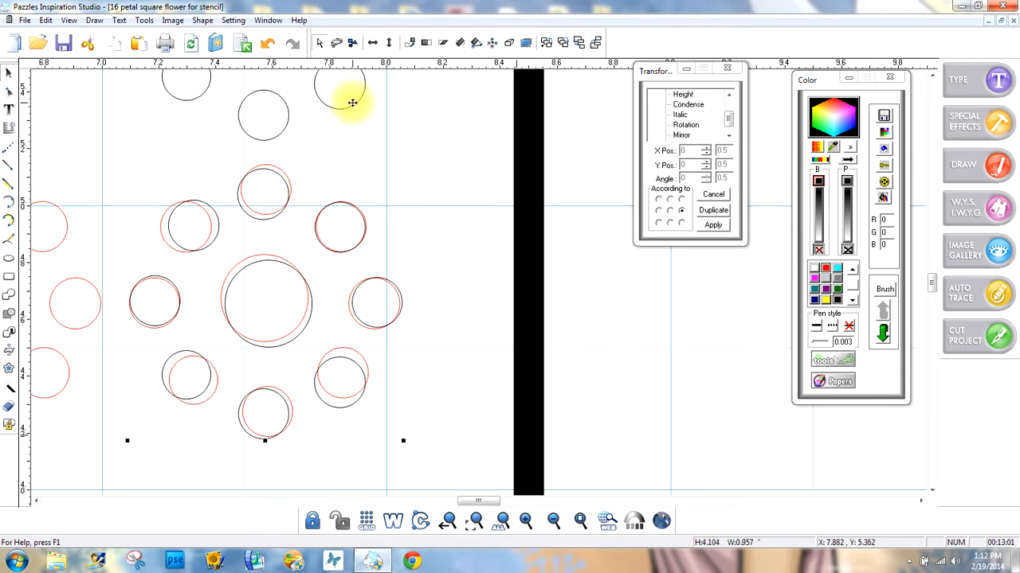
left_click(557, 244)
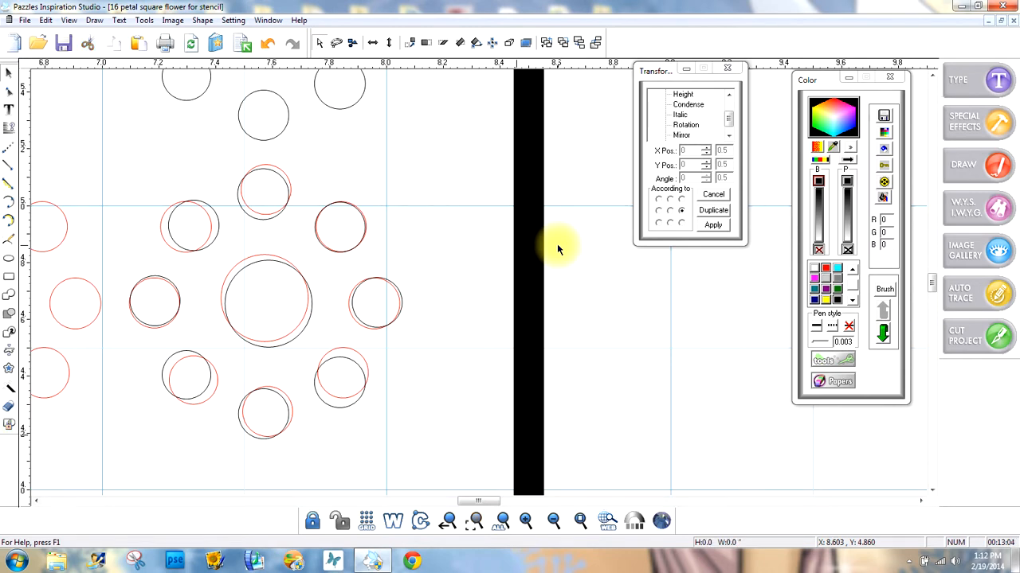
left_click(97, 319)
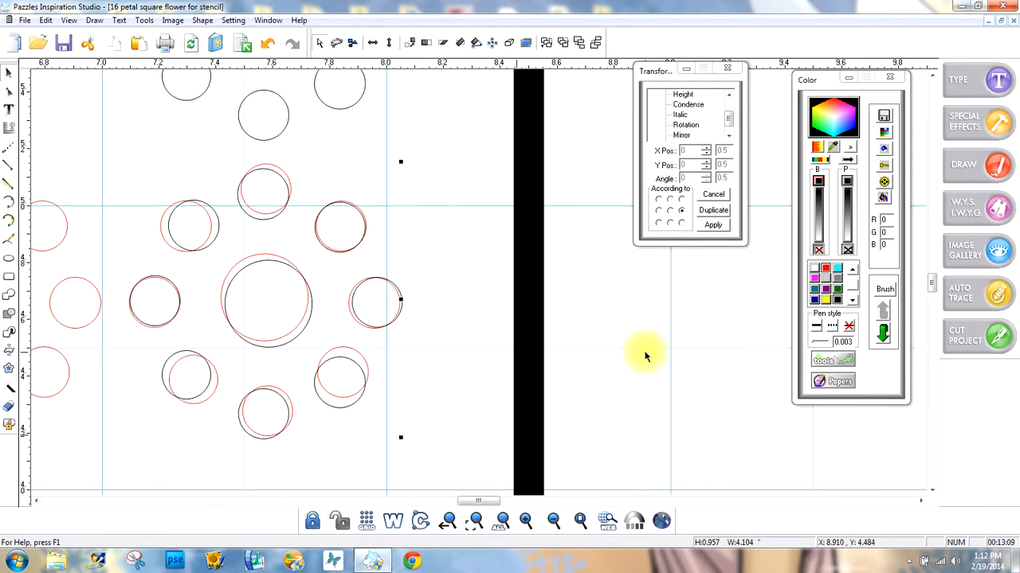
key("Down")
key("Down")
key("Down")
key("Down")
key("Down")
key("Down")
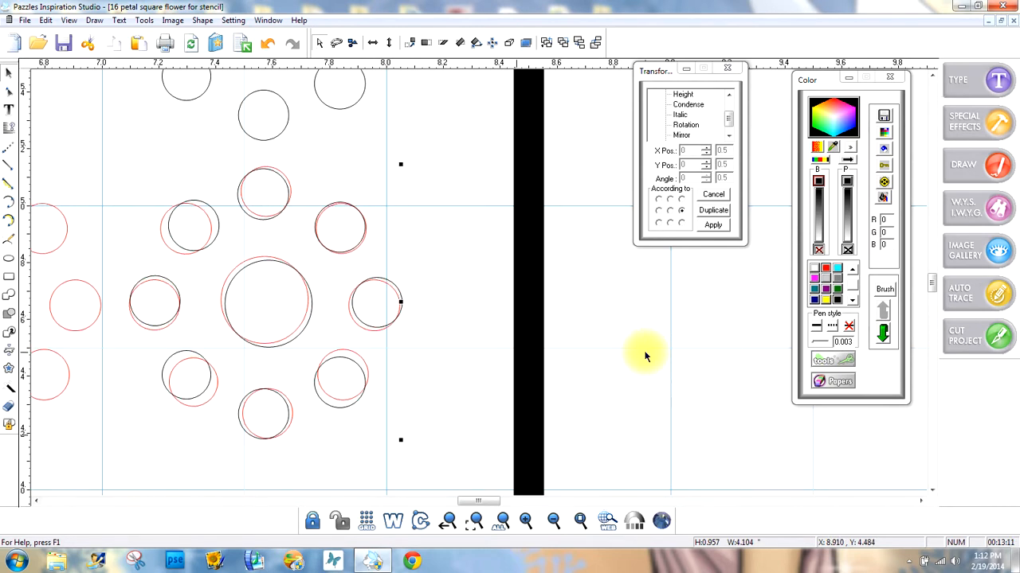
key("Down")
key("Down")
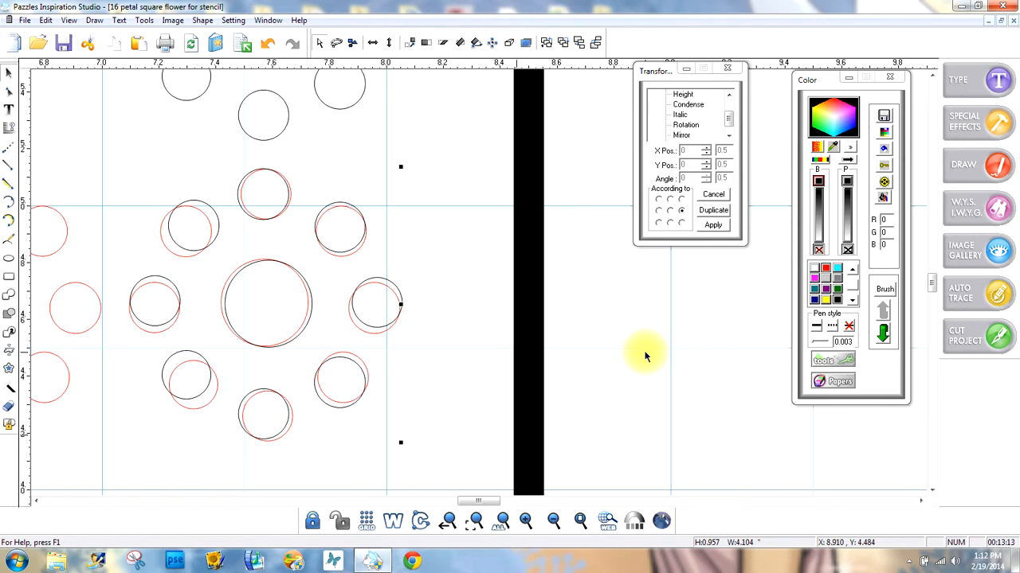
key("Left")
key("Left")
key("Left")
key("Right")
key("Right")
key("Right")
key("Right")
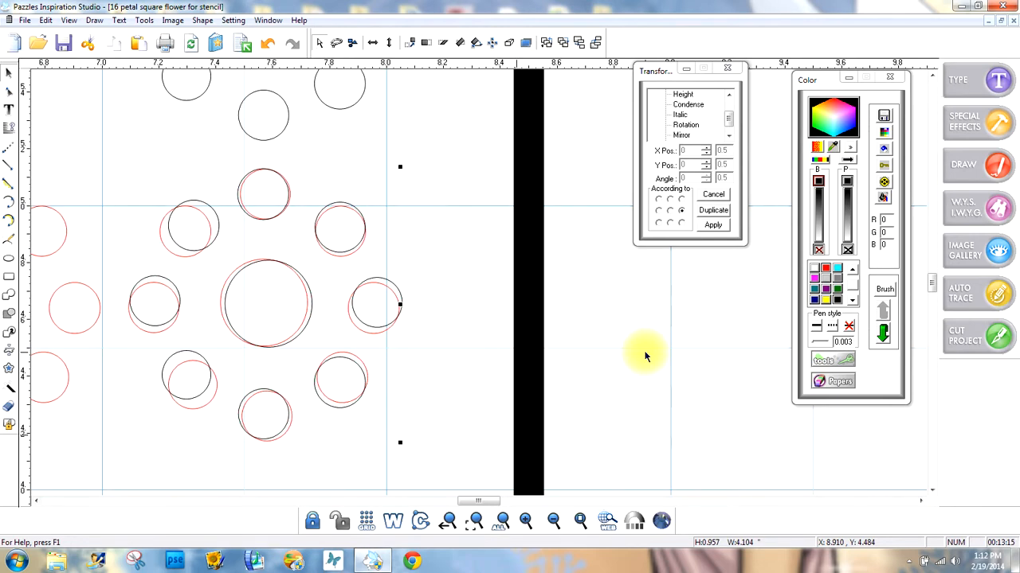
key("Left")
key("Left")
key("Left")
key("Left")
key("Left")
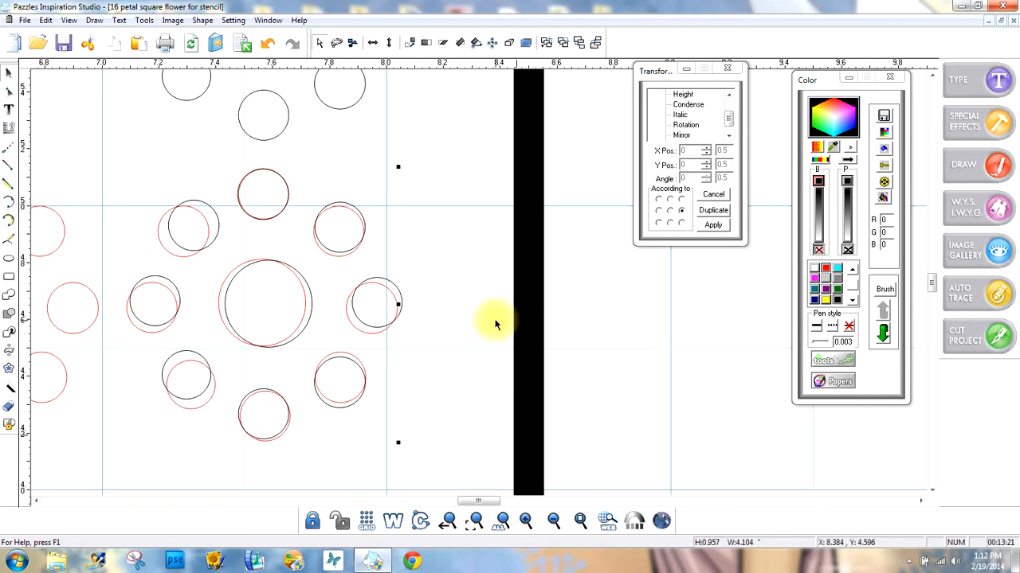
left_click(539, 344)
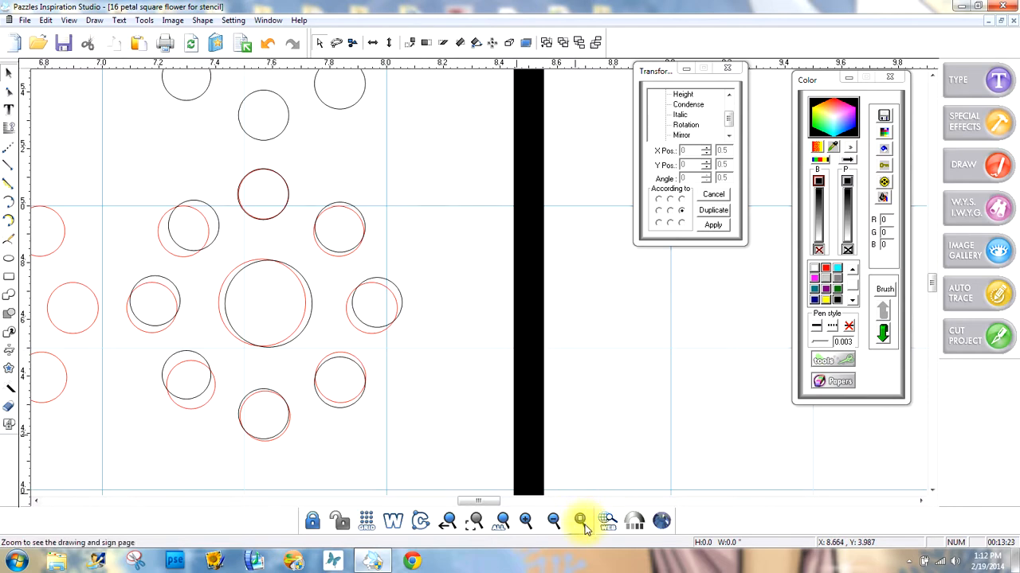
Create a mirrored duplicate of the right black motif column according to its left-middle reference point.
left_click(553, 521)
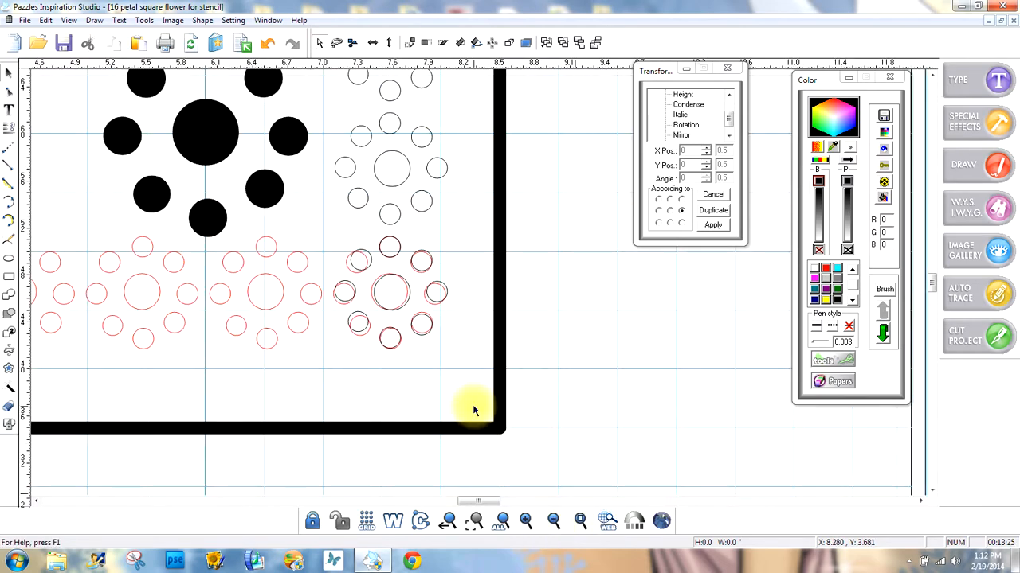
left_click(553, 521)
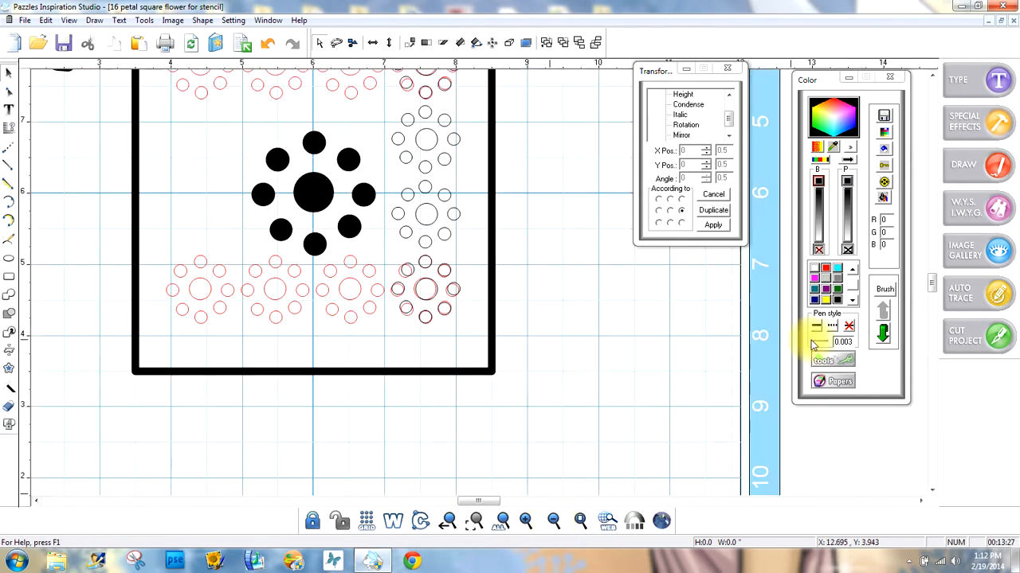
left_click_drag(932, 287, 929, 273)
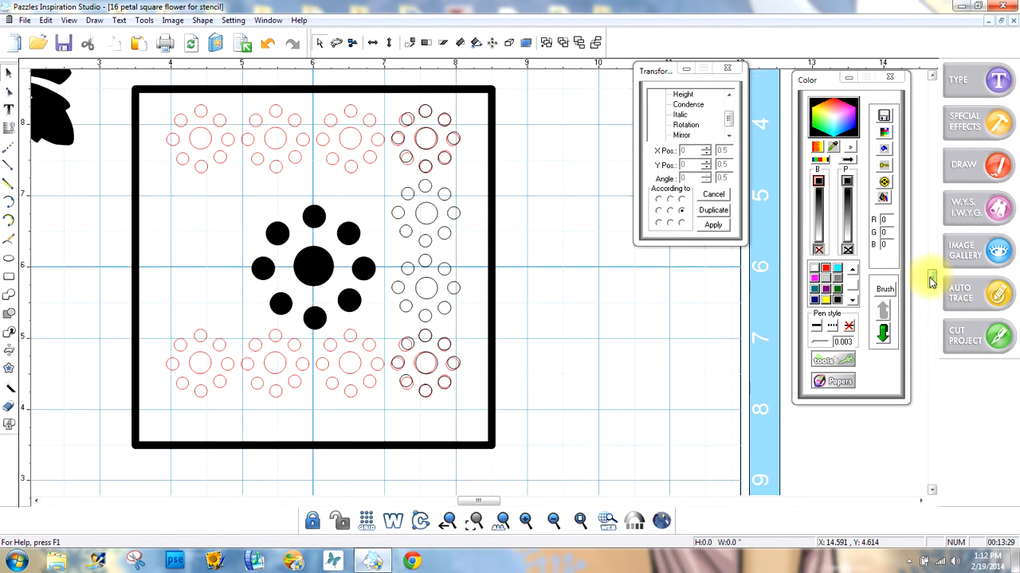
left_click(444, 269)
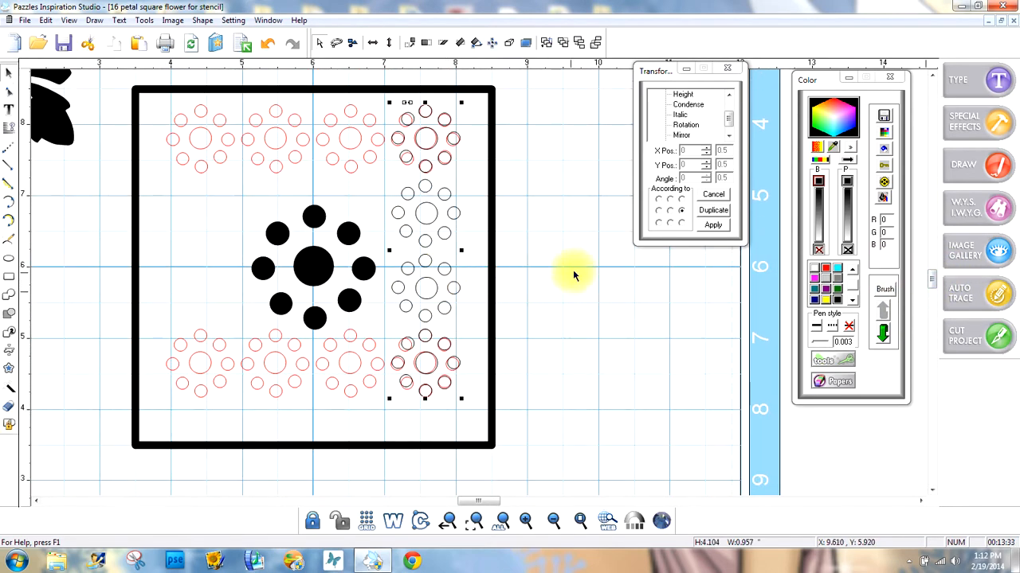
left_click(659, 210)
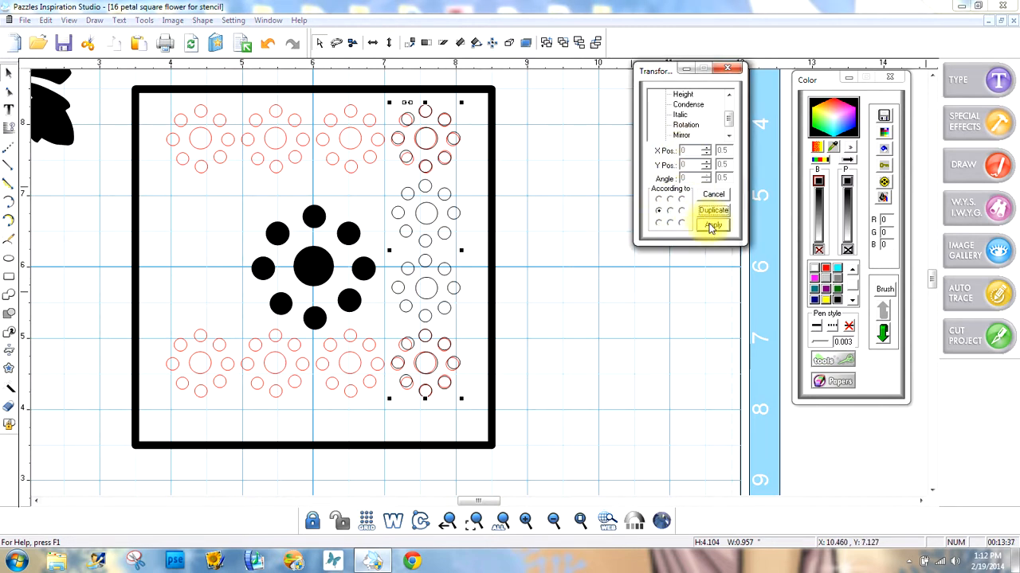
left_click(711, 226)
left_click(644, 280)
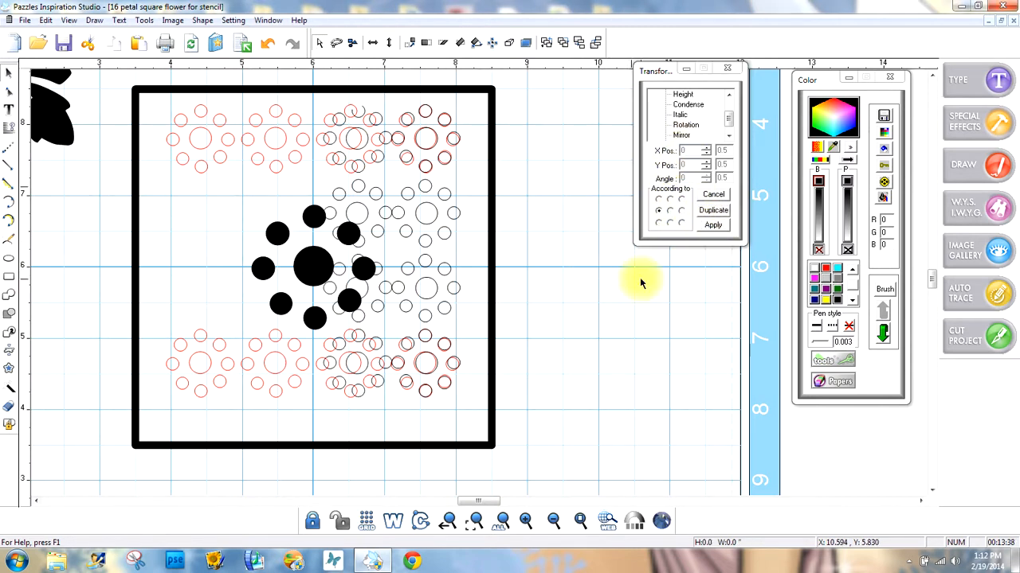
Move the mirrored column copy to the tile's left side and nudge it left onto the red corner motifs.
left_click(358, 208)
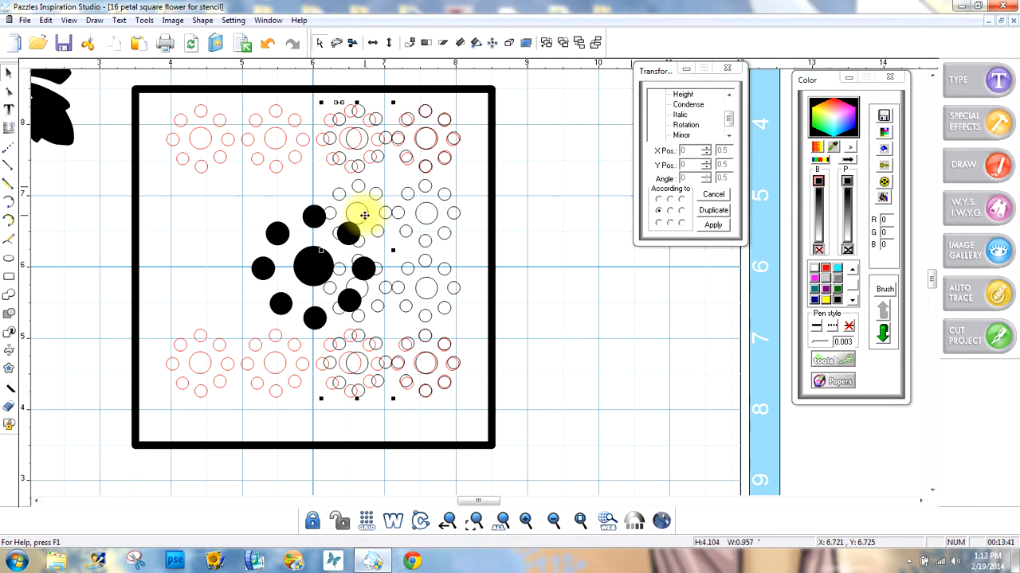
left_click_drag(364, 215, 211, 223)
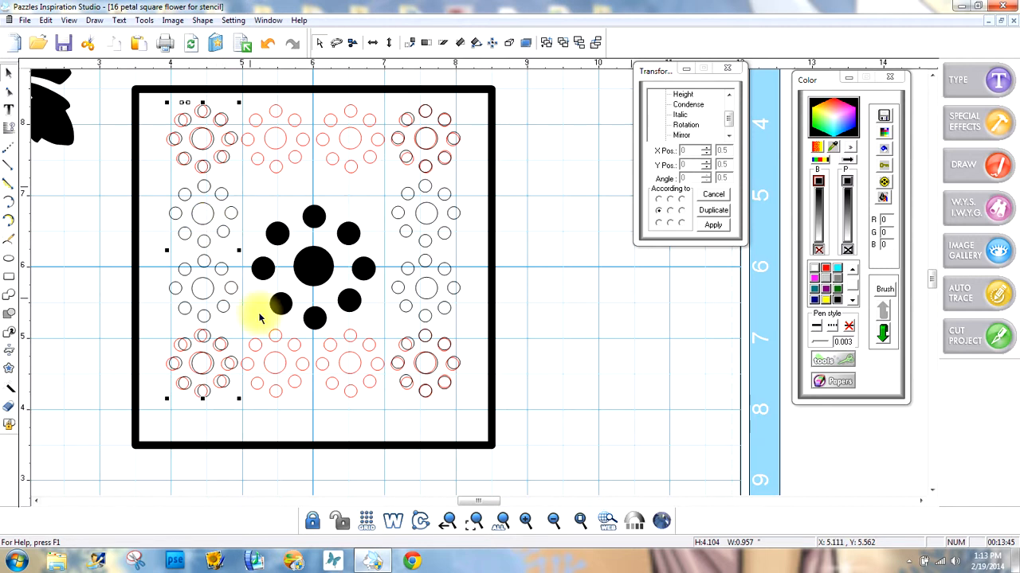
key("Left")
key("Left")
key("Left")
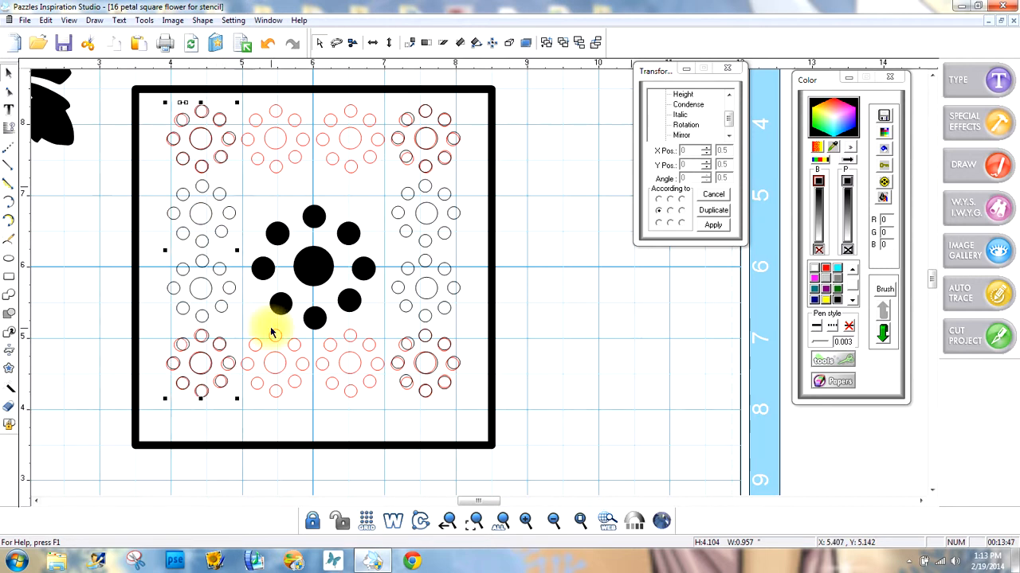
key("Left")
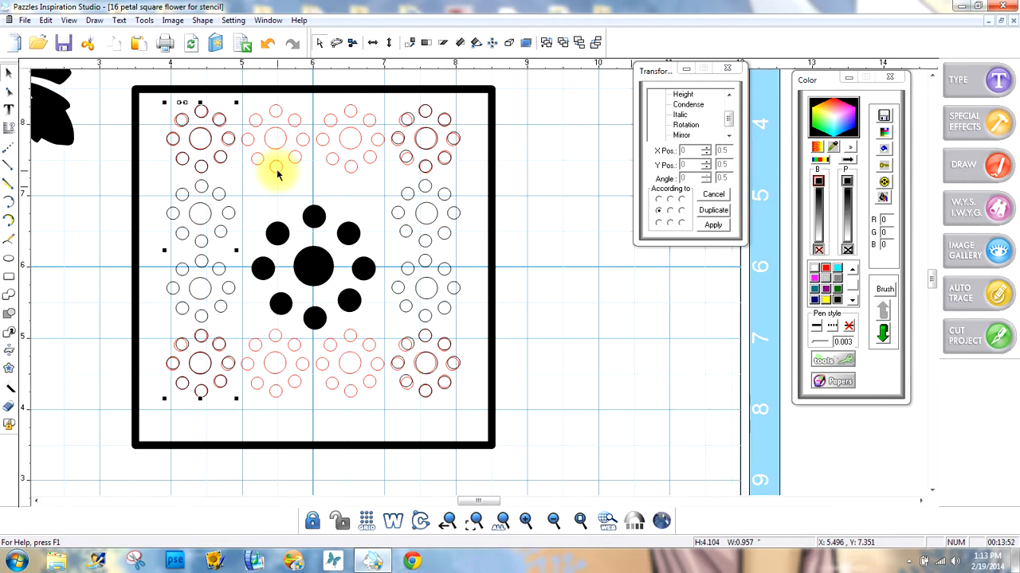
Ungroup the left black column and delete its uppermost motif overlapping the red corner motif.
left_click(199, 115)
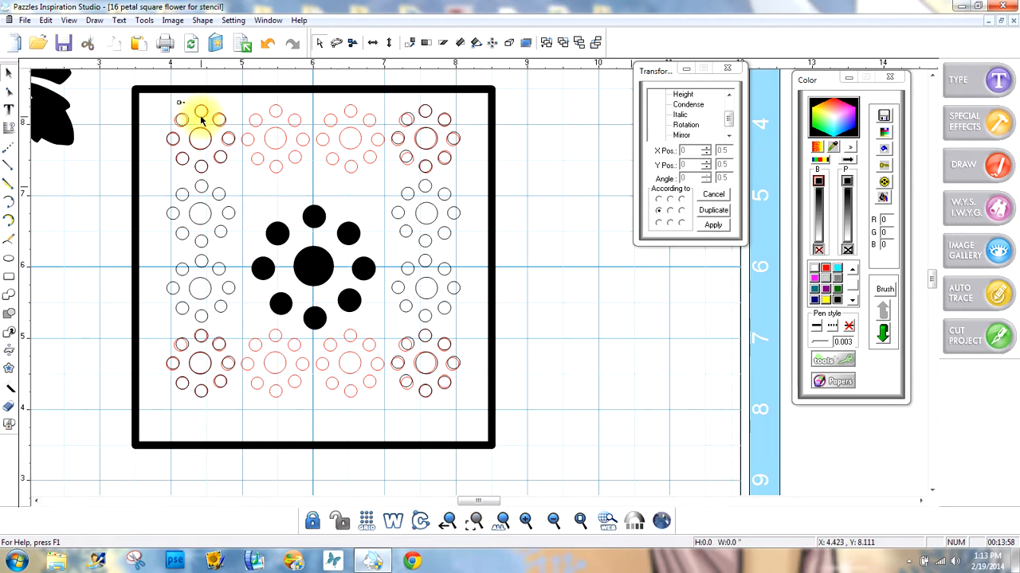
left_click(201, 116)
left_click_drag(198, 117, 104, 137)
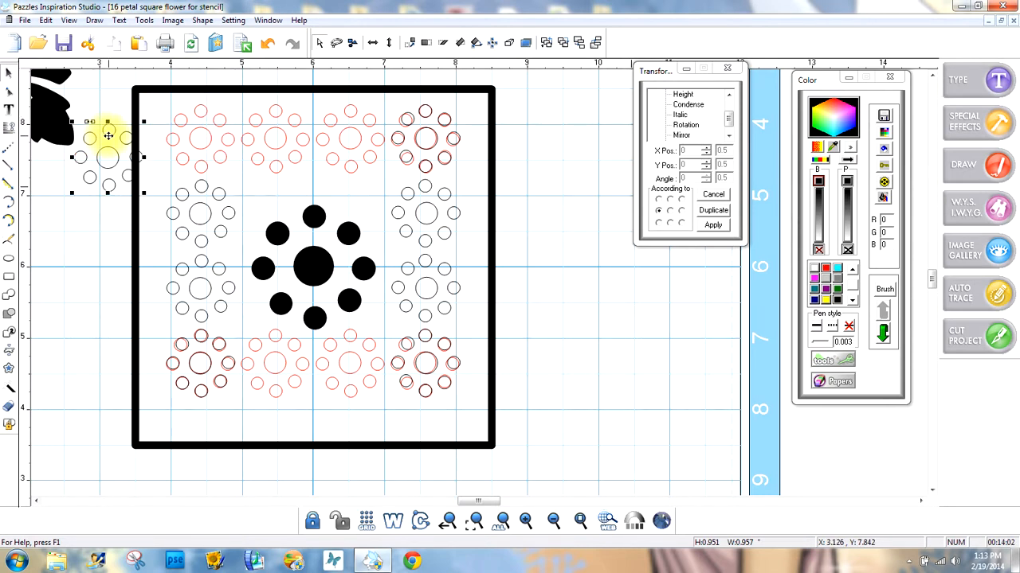
key("Delete")
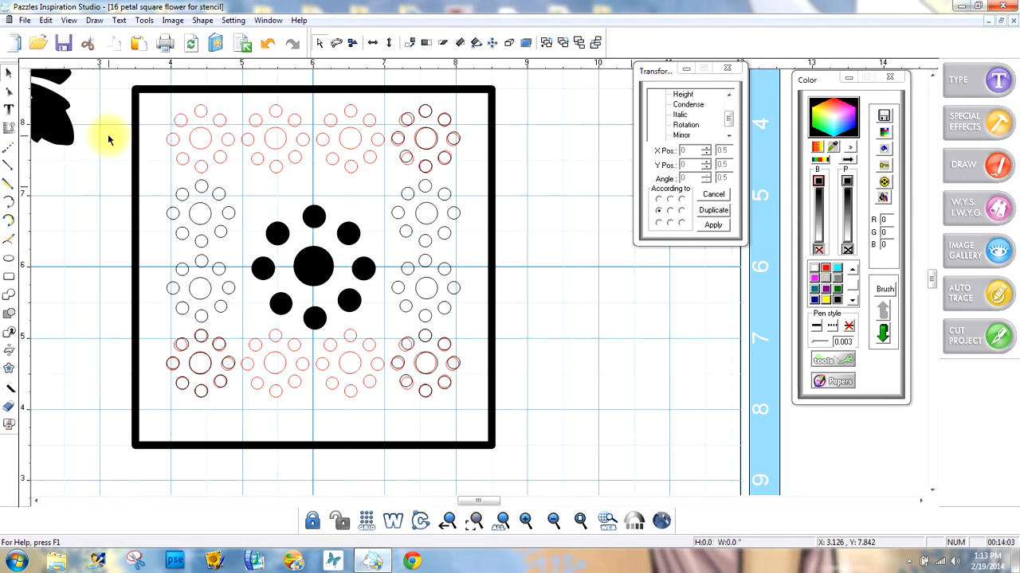
Ungroup the right black column and delete its uppermost motif overlapping the red corner motif.
left_click(435, 139)
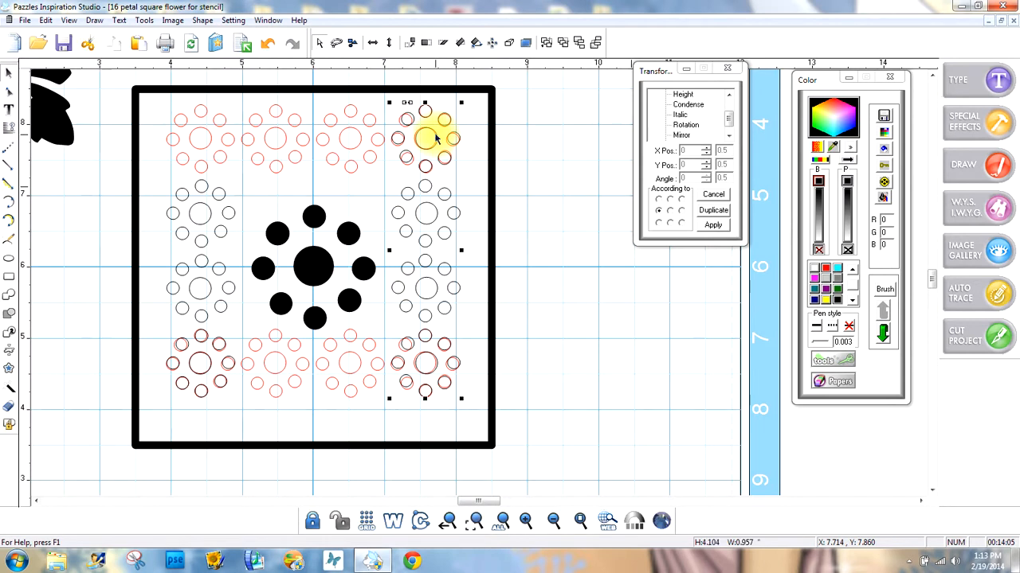
left_click(406, 103)
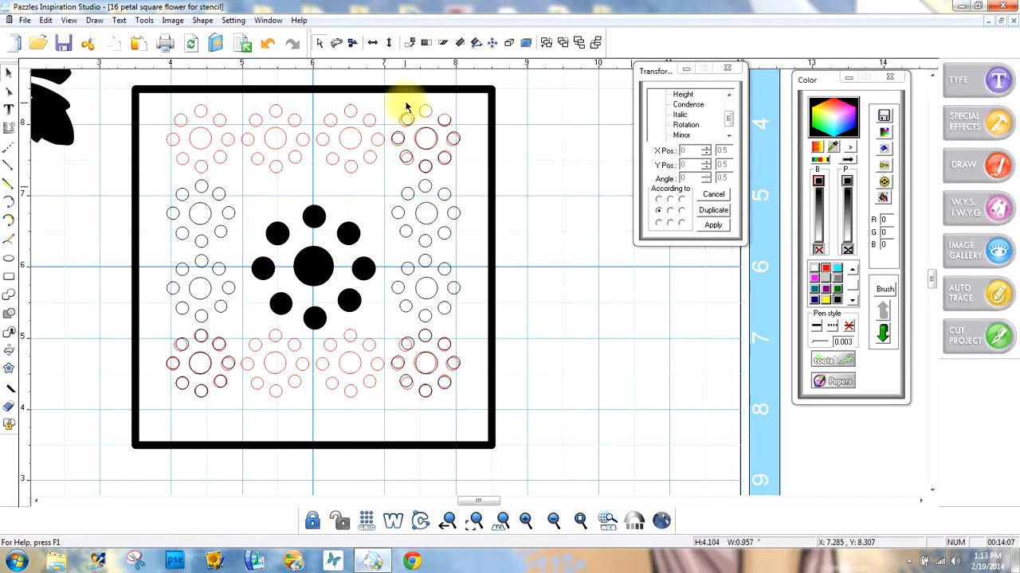
left_click(425, 118)
left_click_drag(424, 118, 530, 134)
key("Delete")
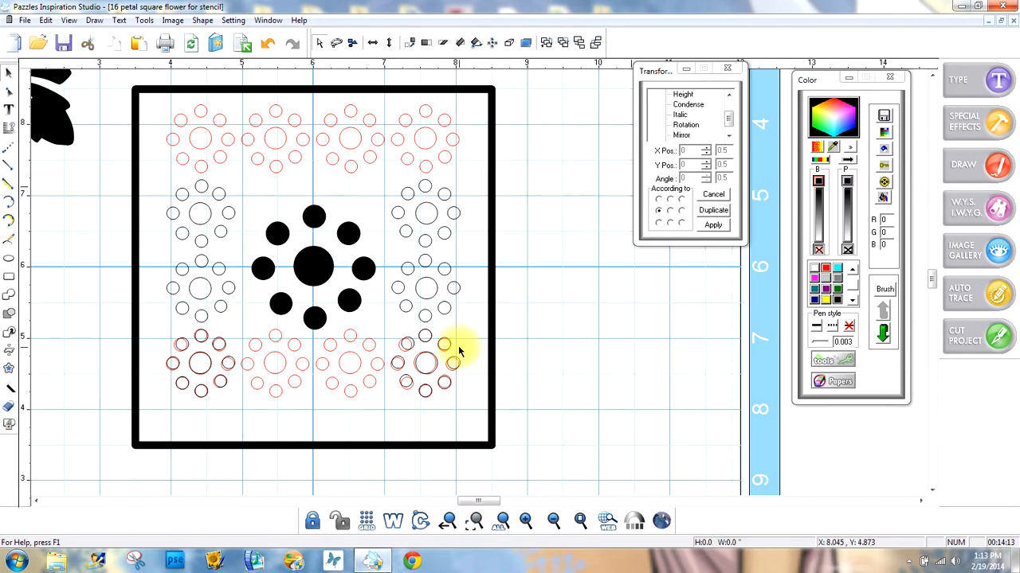
Delete the lowest black motif of both columns where they overlap the lower red row.
left_click_drag(427, 341, 513, 358)
key("Delete")
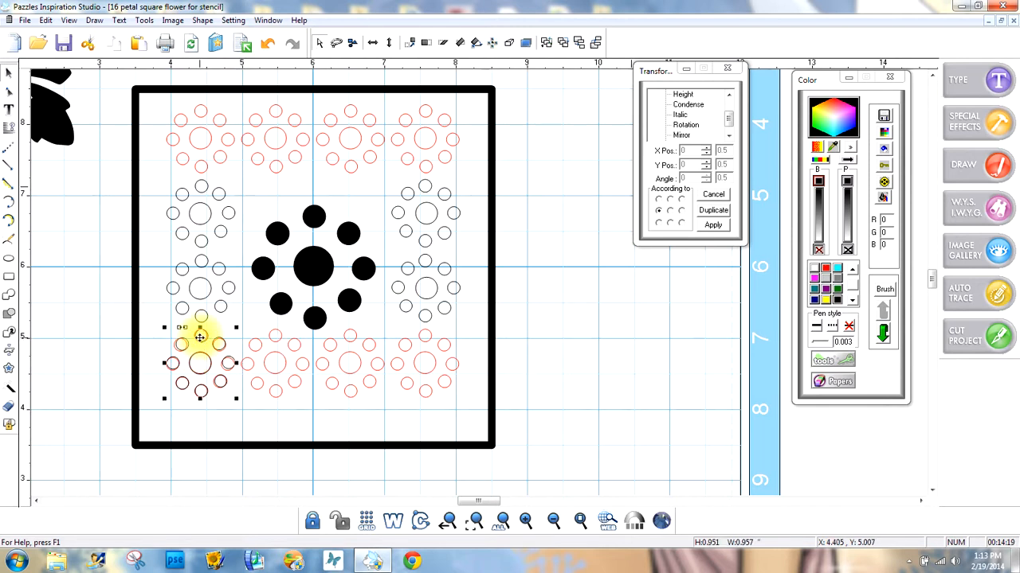
left_click_drag(201, 339, 98, 338)
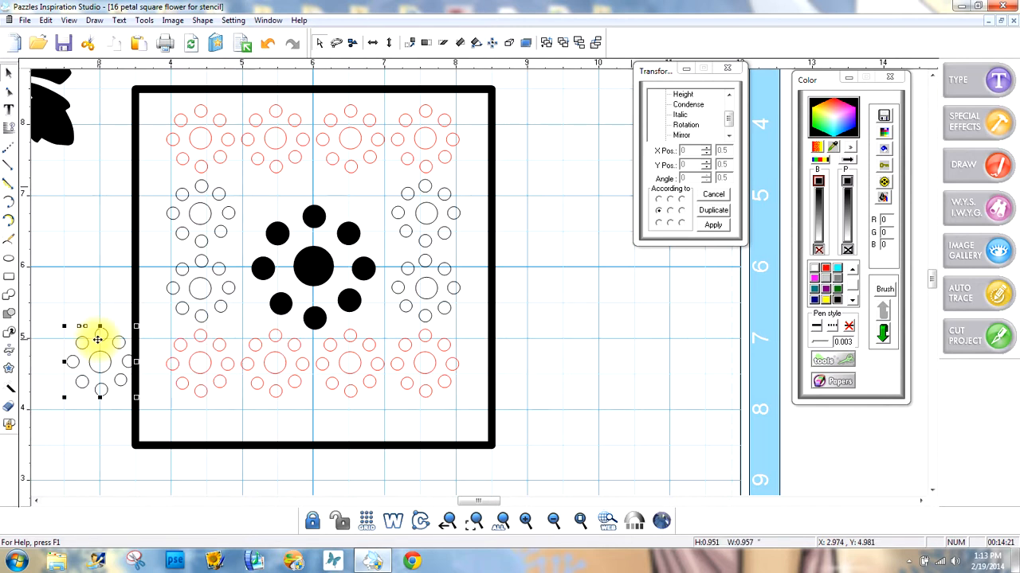
key("Delete")
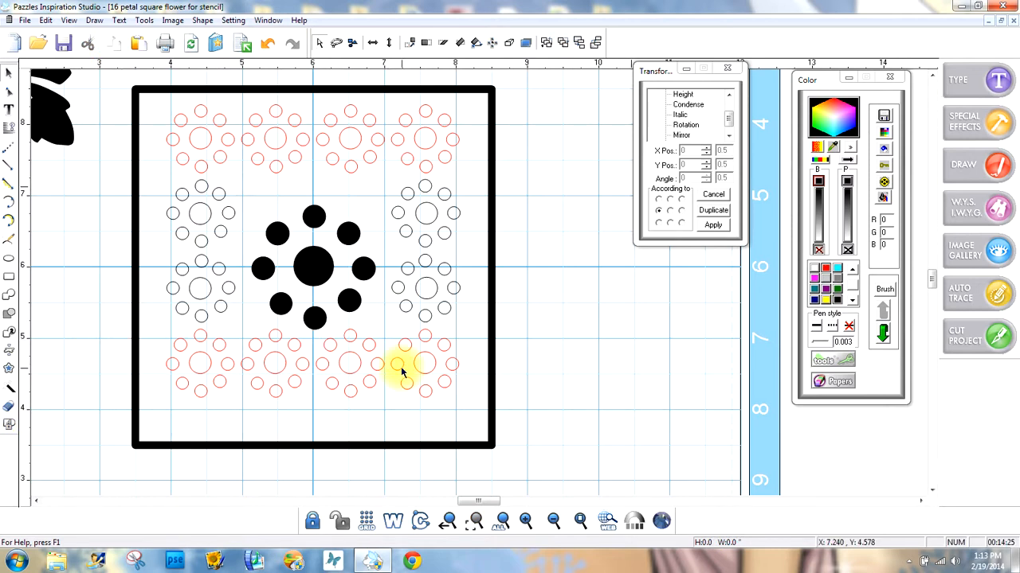
Lock the central dot motif and the square frame in place.
left_click_drag(528, 435, 439, 319)
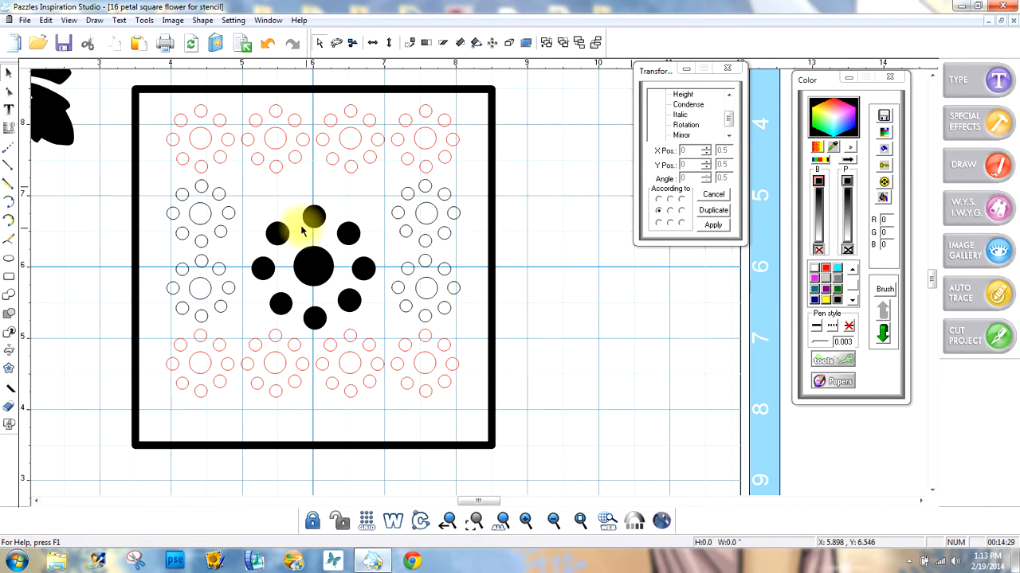
left_click(308, 264)
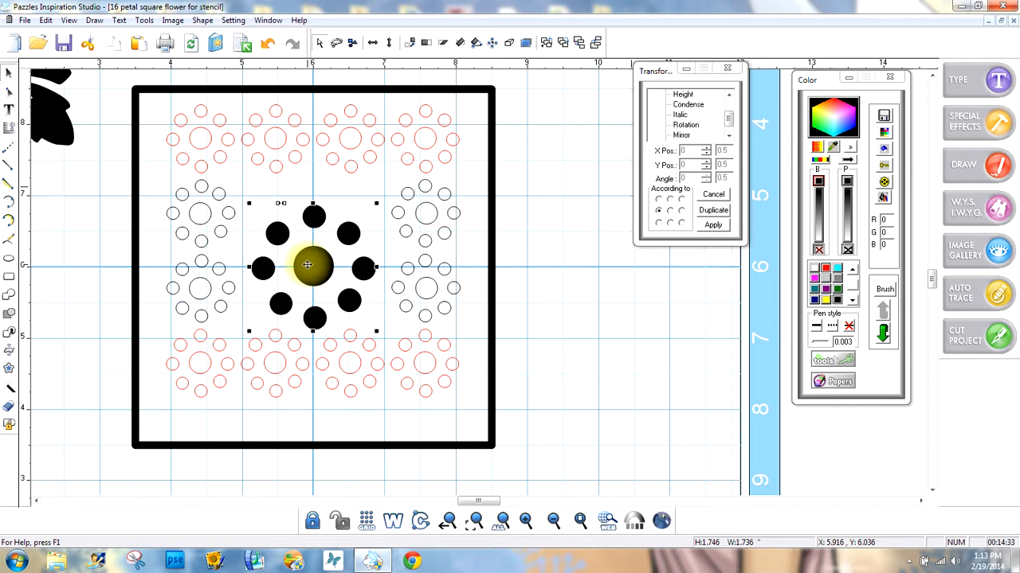
left_click(312, 522)
left_click(481, 443)
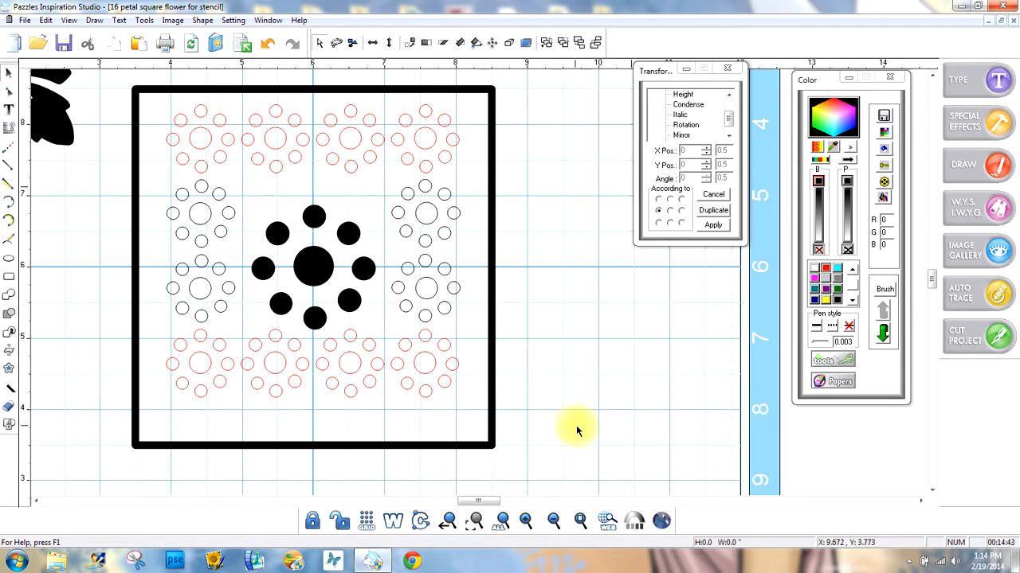
Try to align all the tile's elements to a common center, and undo the alignment.
left_click_drag(561, 467, 82, 84)
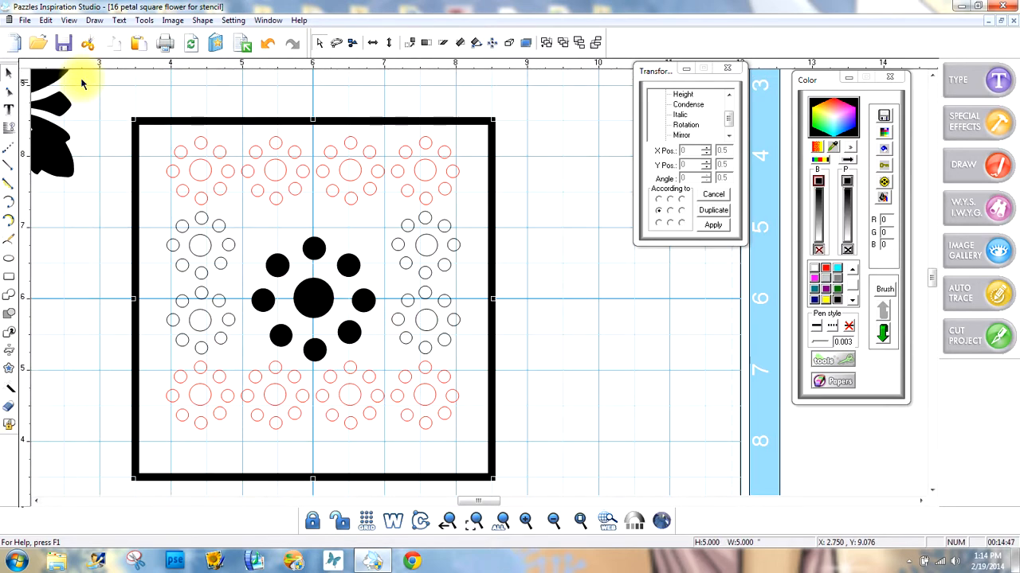
left_click(8, 127)
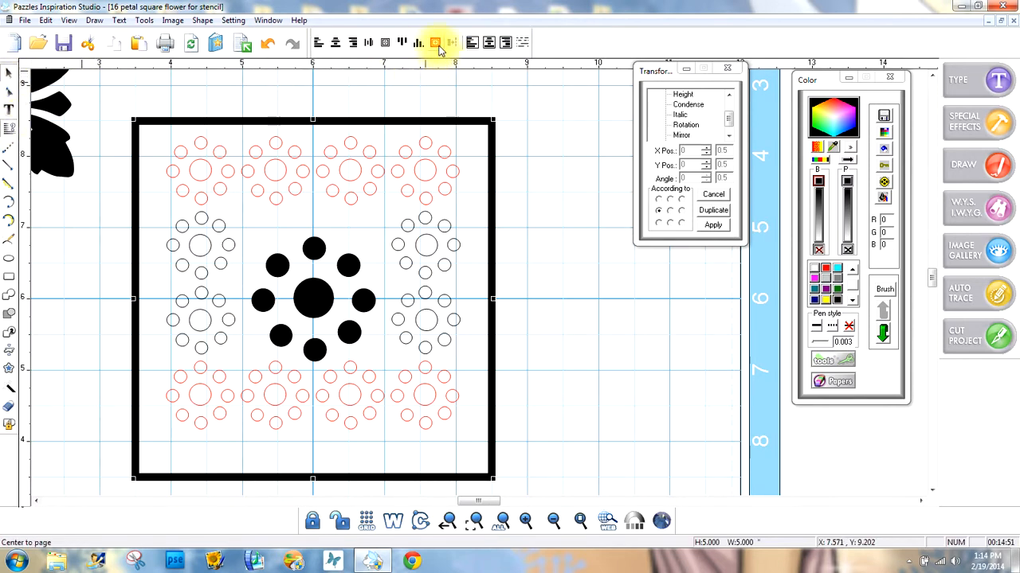
left_click(387, 47)
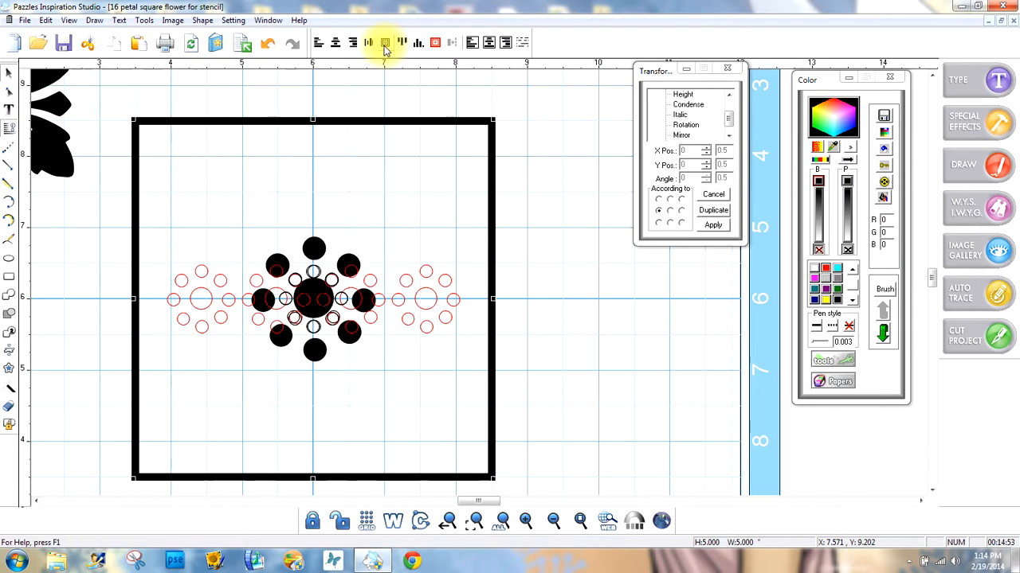
left_click(269, 44)
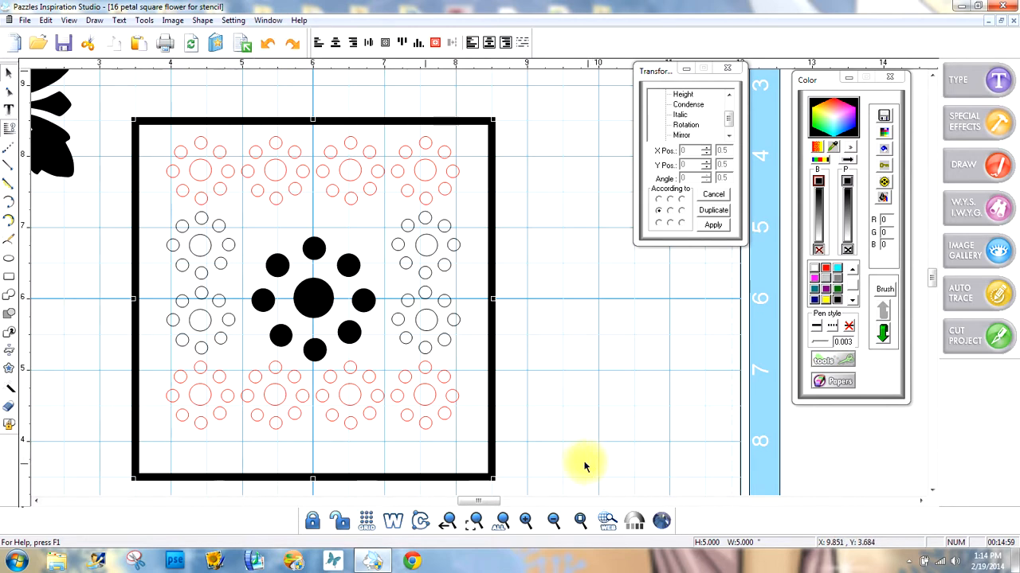
Group all the border motifs together and center the group on the page.
left_click_drag(574, 460, 107, 116)
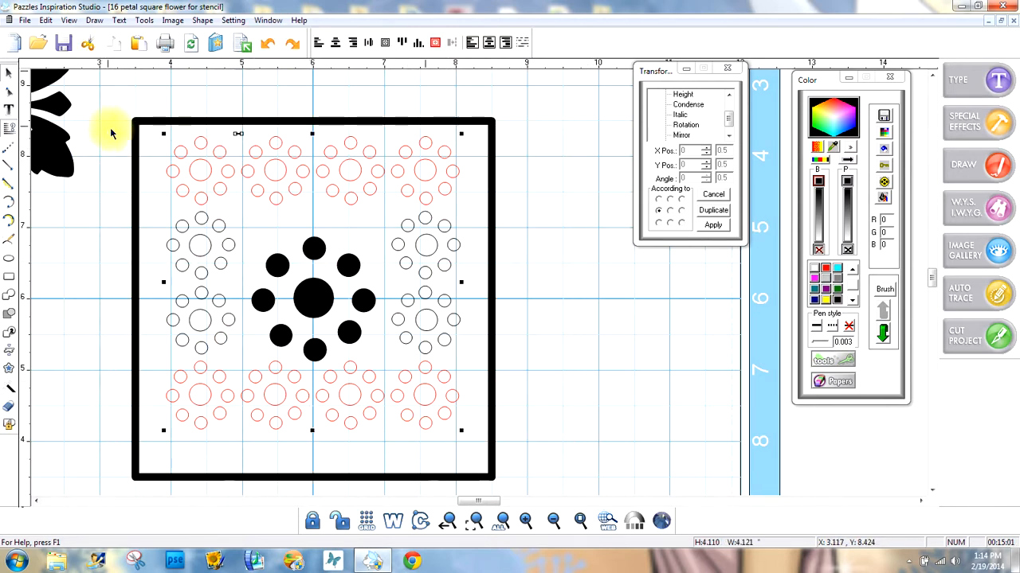
left_click(239, 135)
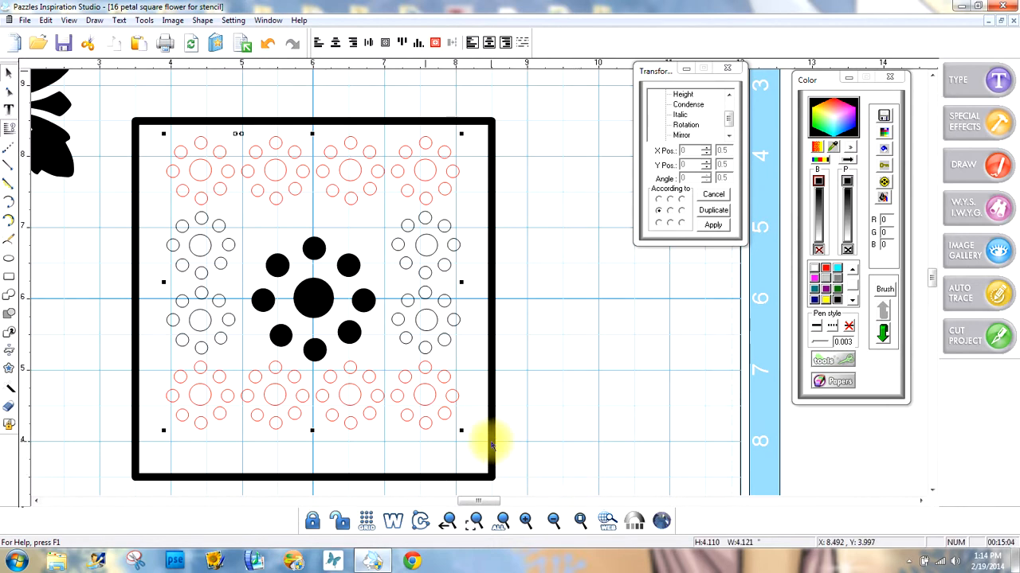
left_click(435, 42)
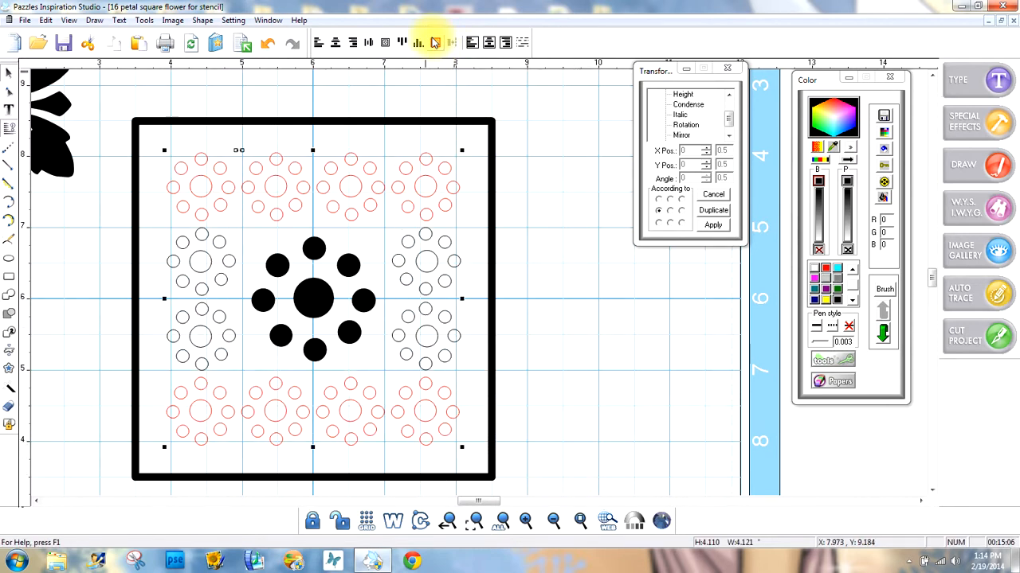
left_click(585, 322)
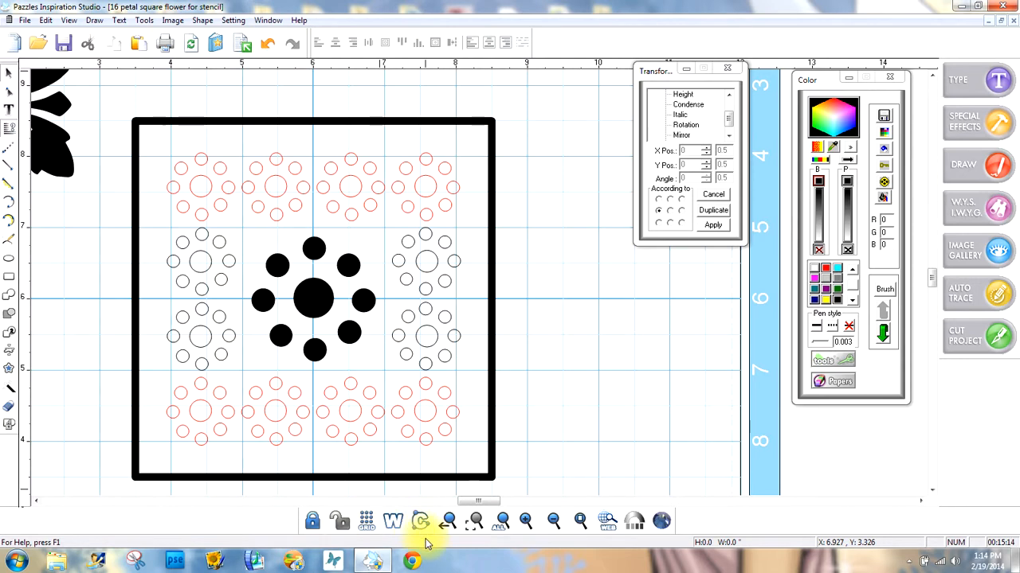
Try to combine the entire tile, including frame and motifs, into a transparency group.
left_click(578, 523)
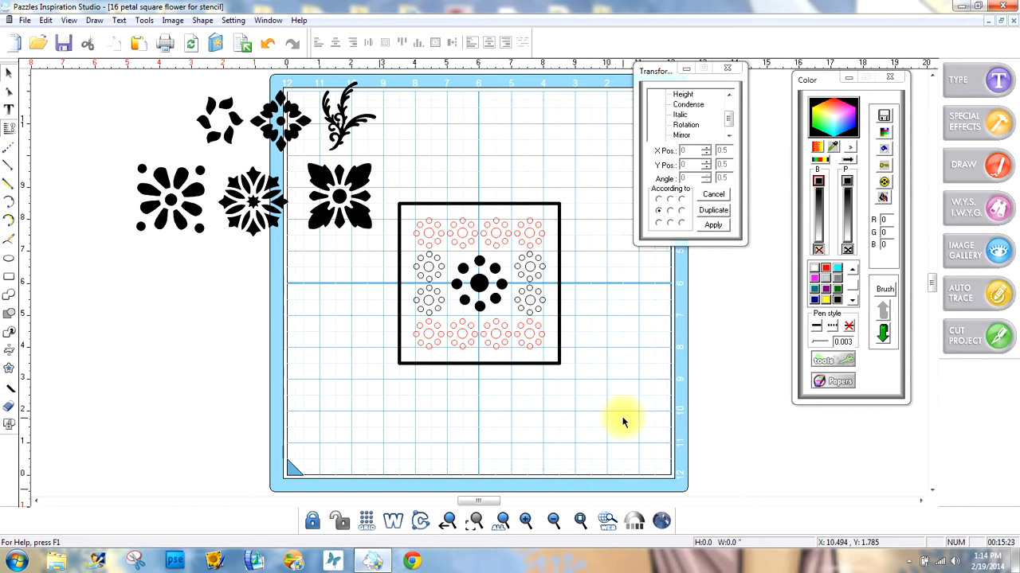
left_click_drag(607, 403, 381, 180)
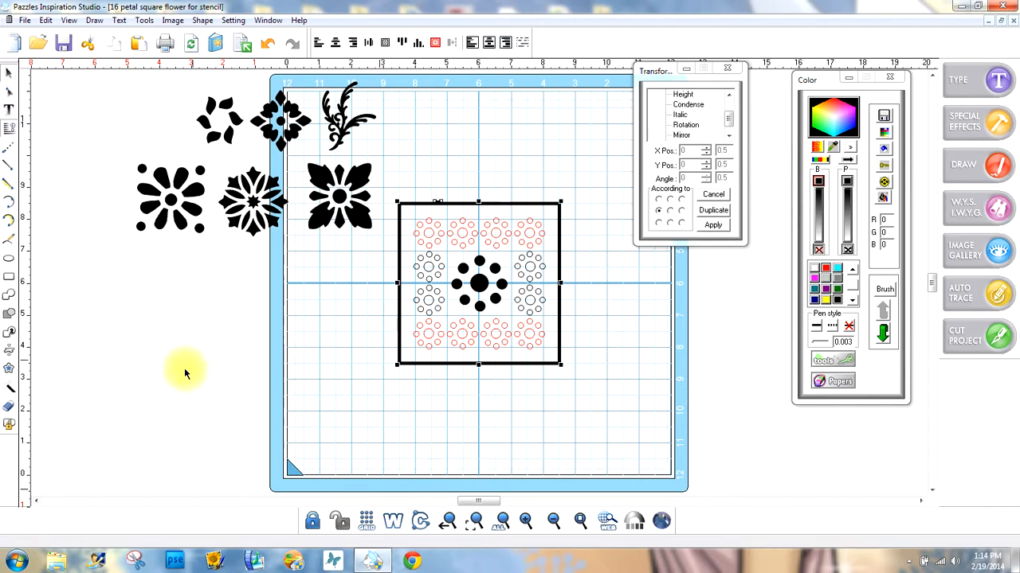
left_click(9, 427)
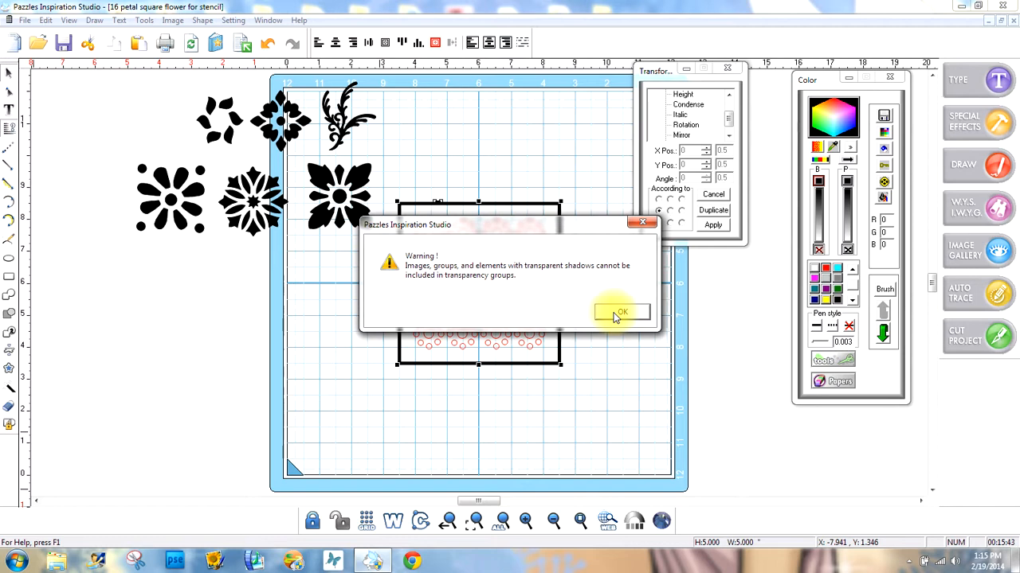
left_click(614, 316)
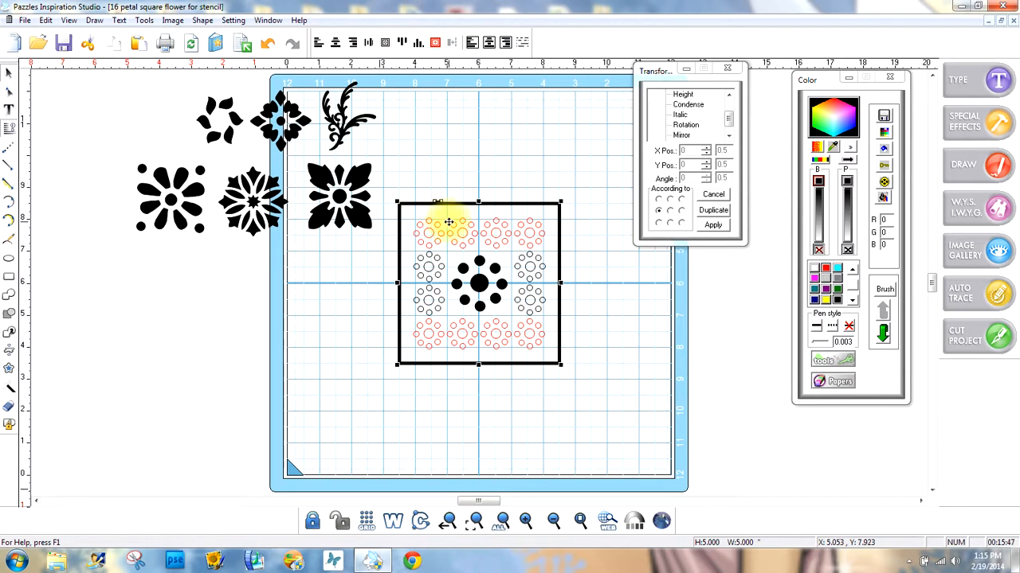
left_click(416, 182)
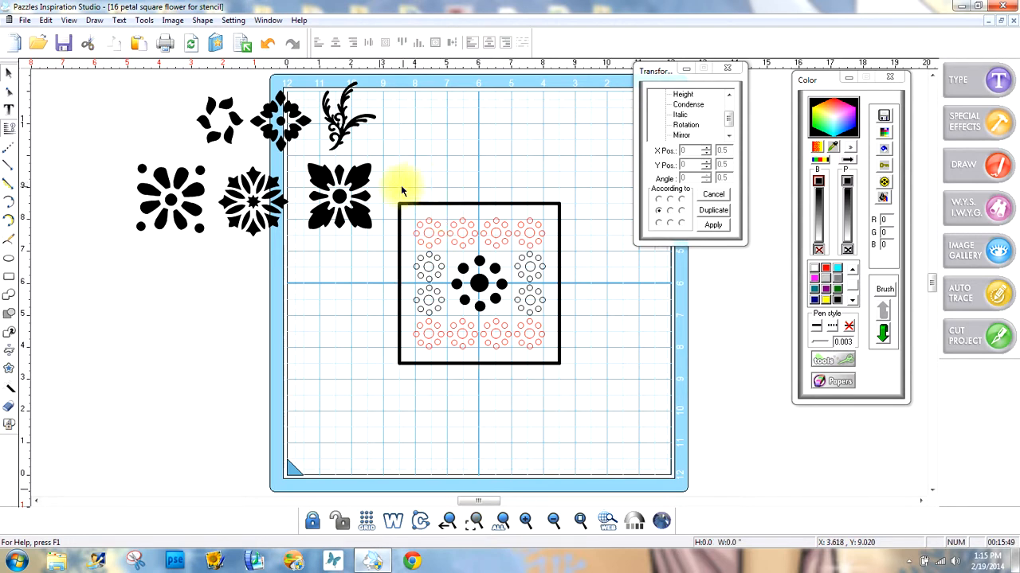
Combine the entire tile, including the square frame and all dot motifs, into one transparent group.
left_click(431, 232)
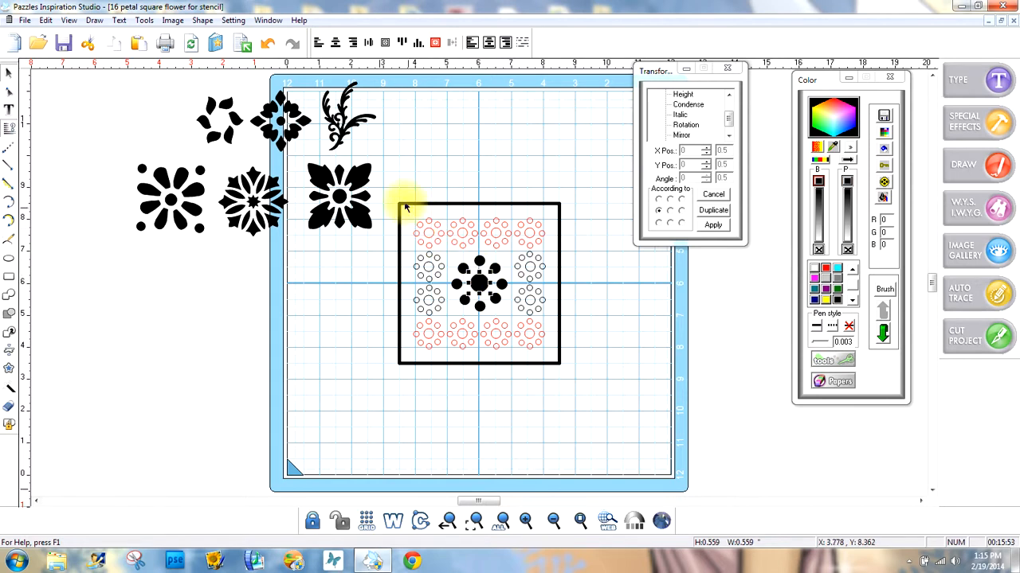
left_click_drag(392, 189, 604, 384)
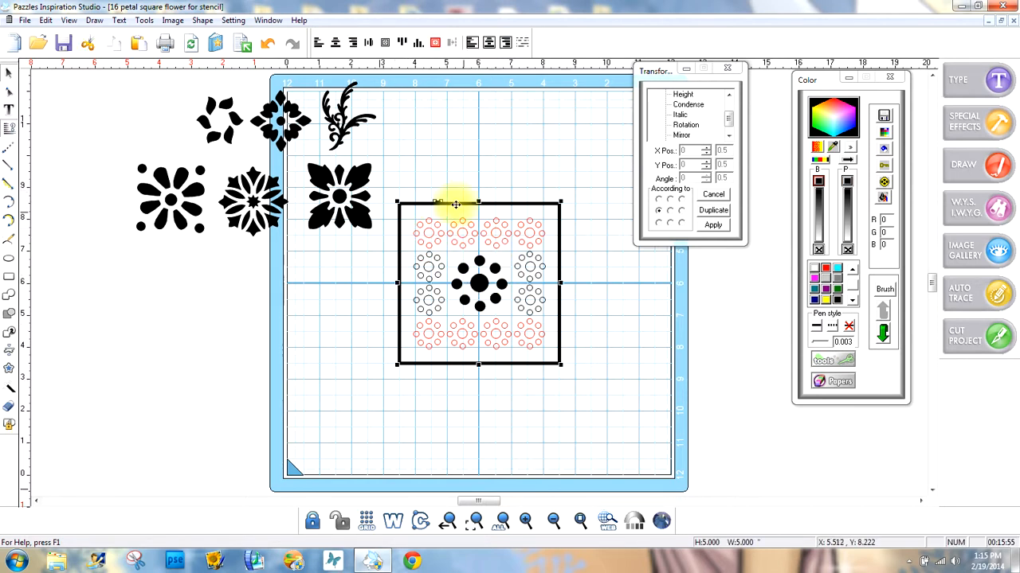
left_click(454, 176)
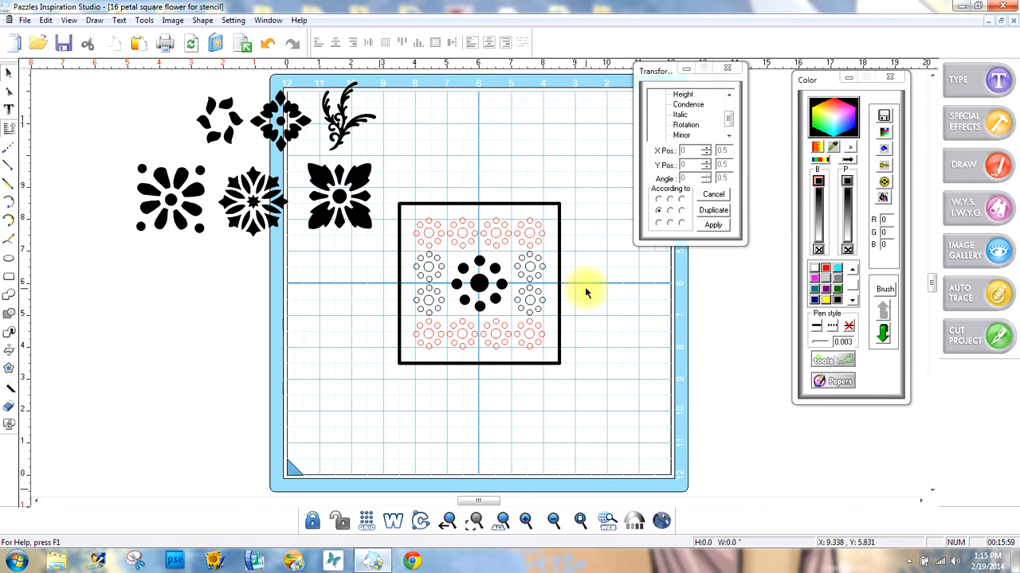
left_click_drag(607, 388, 363, 172)
left_click(10, 428)
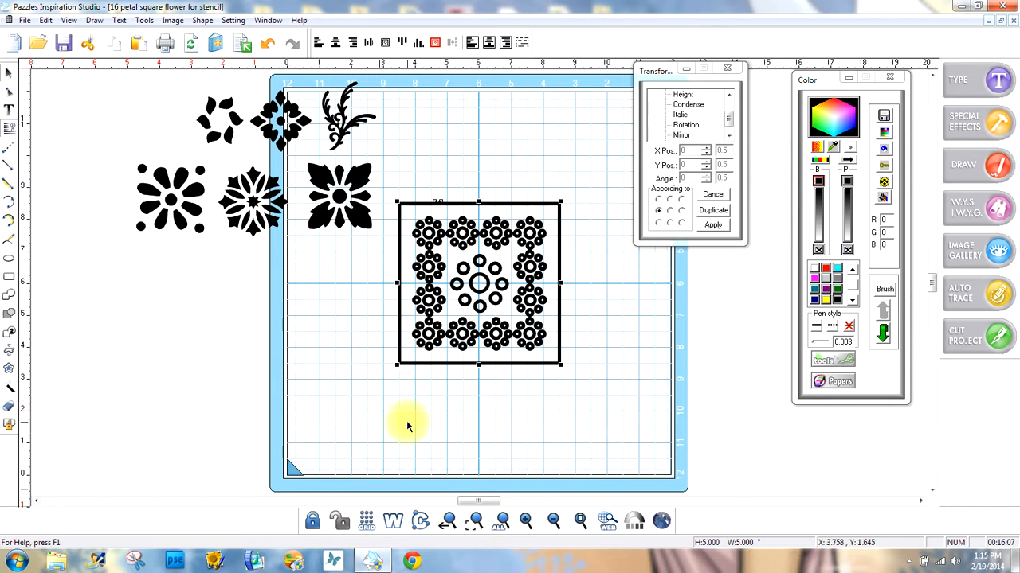
Fill the combined tile with purple and reduce its outline to the thin 0.003 pen.
left_click(829, 294)
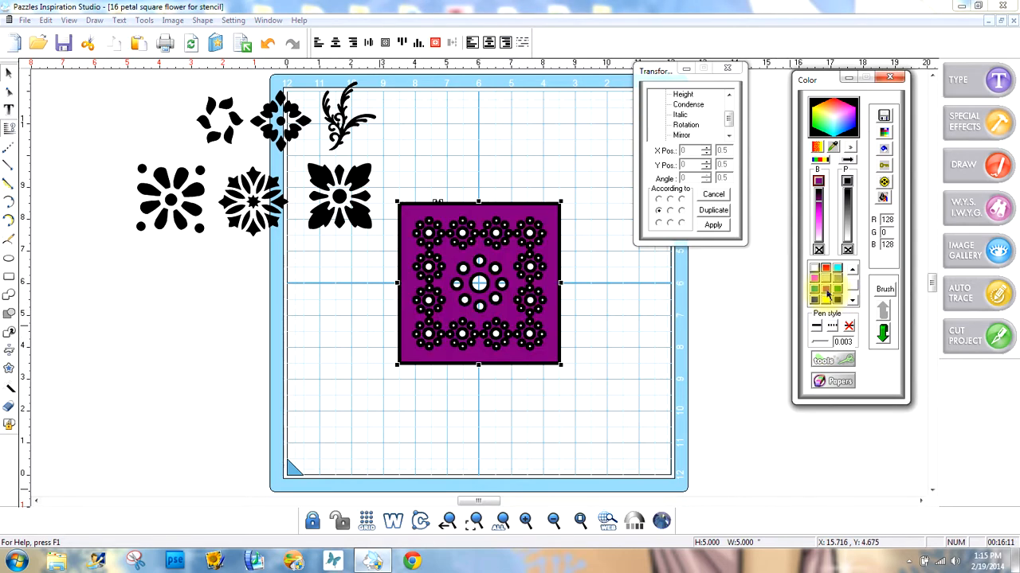
left_click(807, 342)
left_click(641, 378)
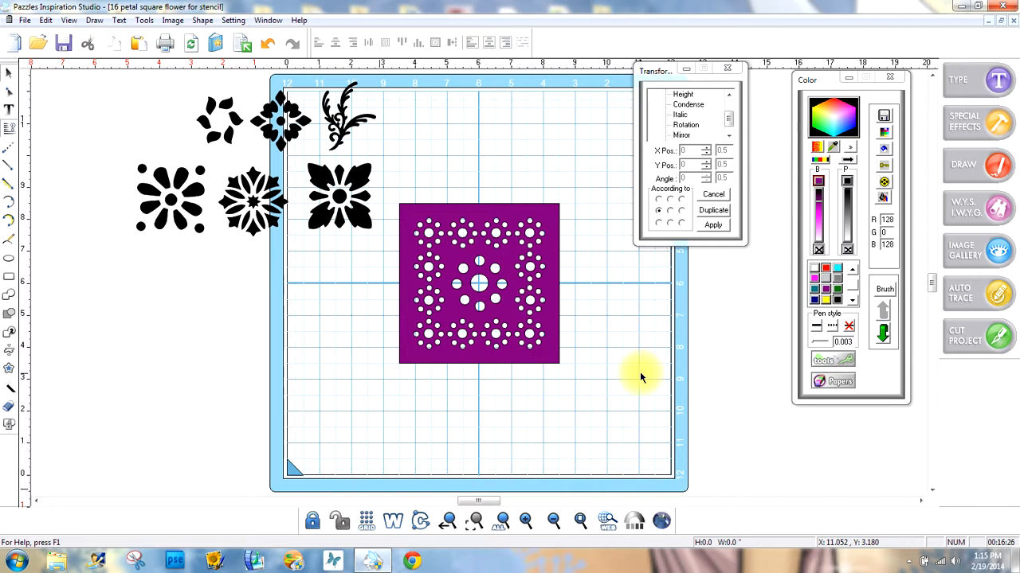
Break the tile's group and move the purple square off the cutting mat, away from the dot motifs.
left_click(443, 206)
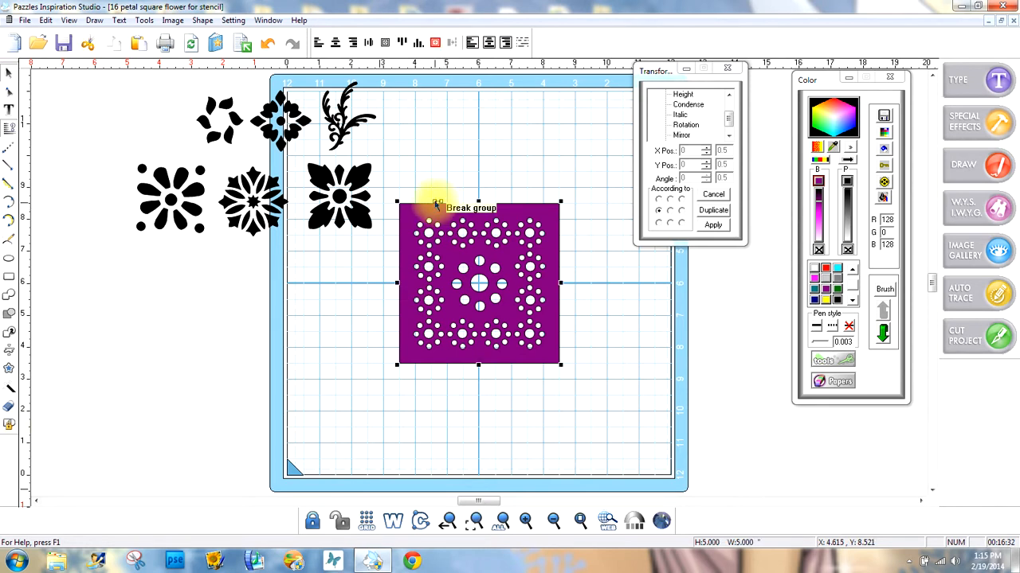
left_click(438, 203)
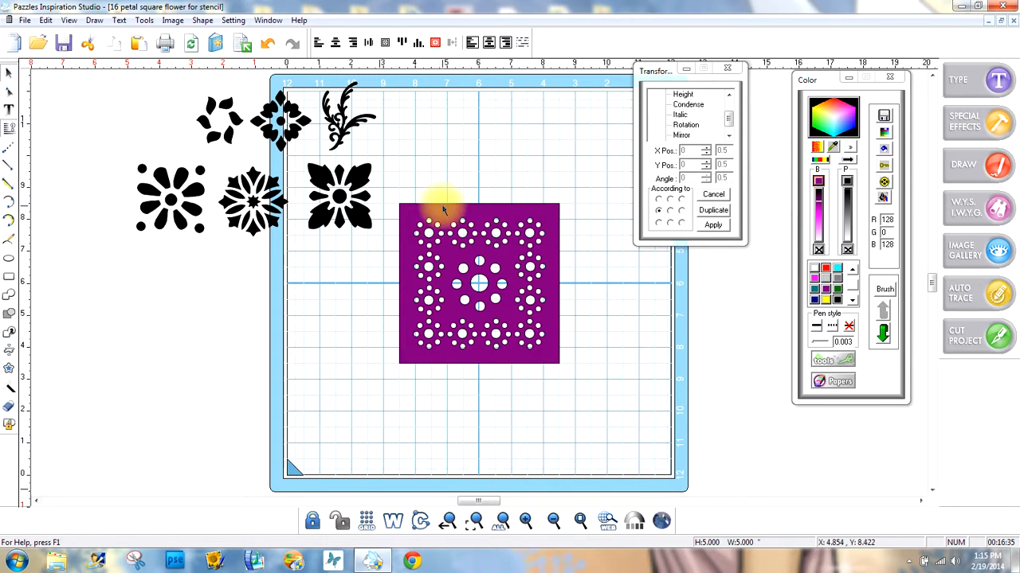
left_click(446, 207)
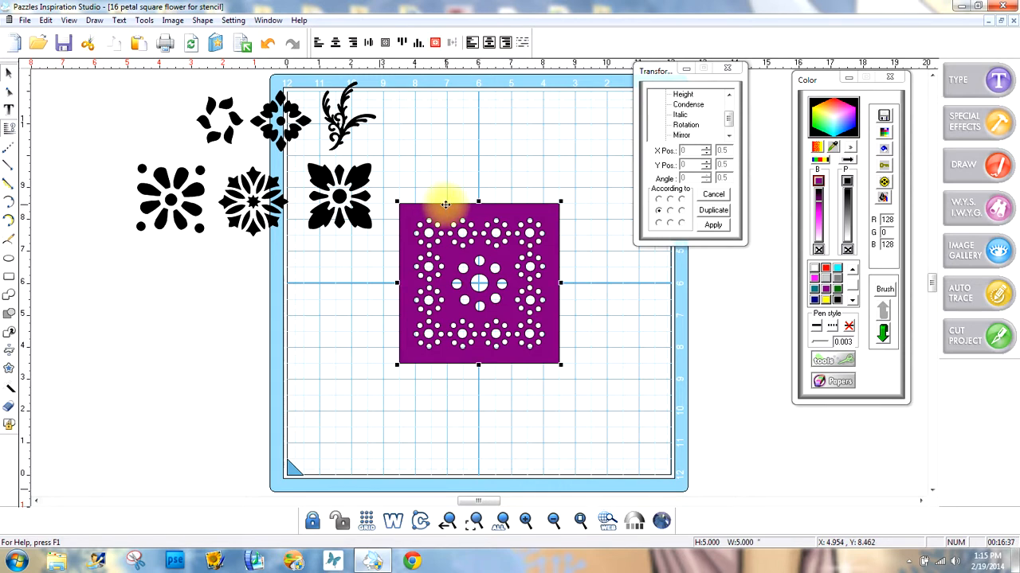
left_click_drag(448, 207, 764, 206)
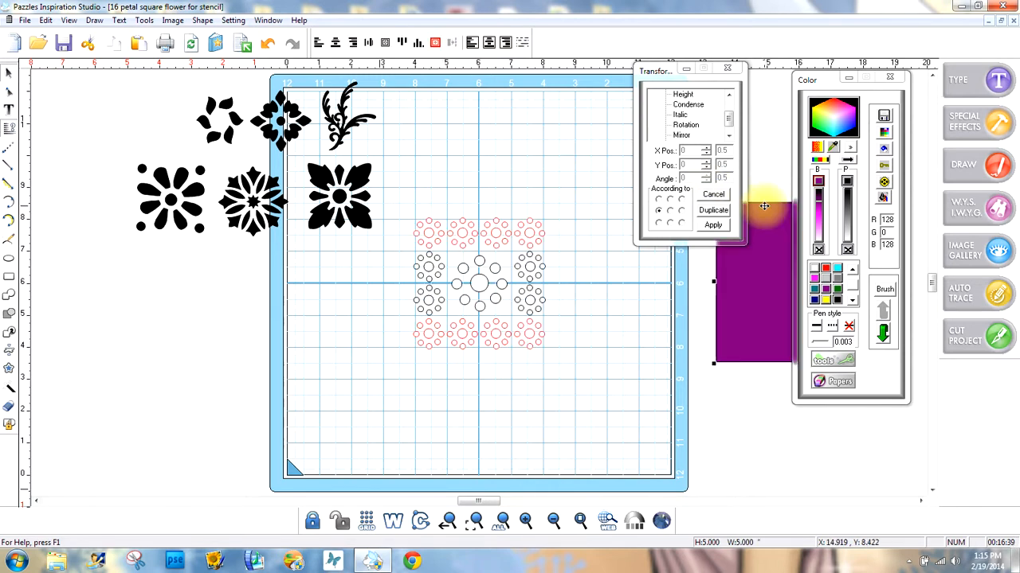
Undo the move of the purple square.
left_click(633, 382)
left_click_drag(582, 381, 390, 206)
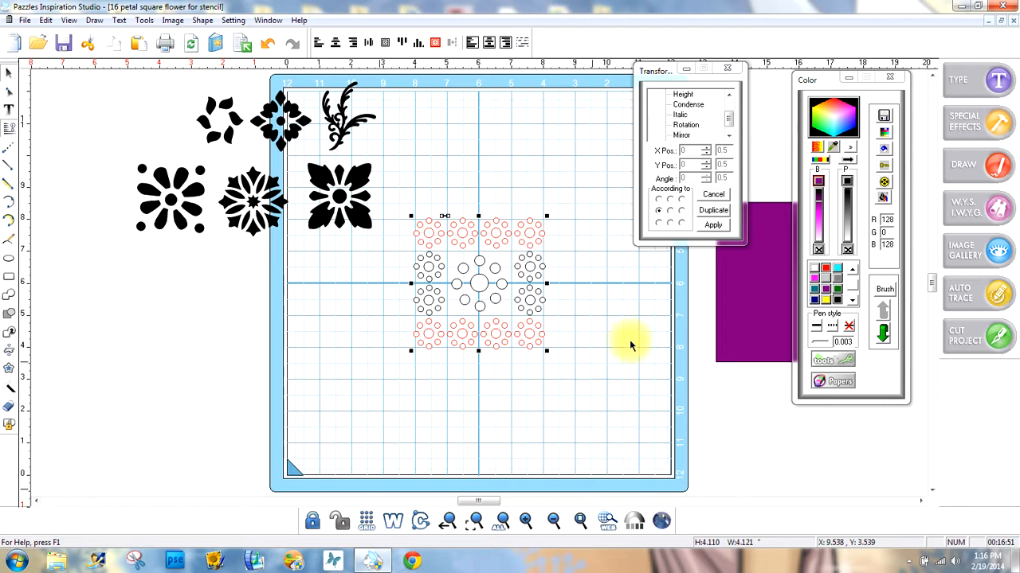
left_click(266, 48)
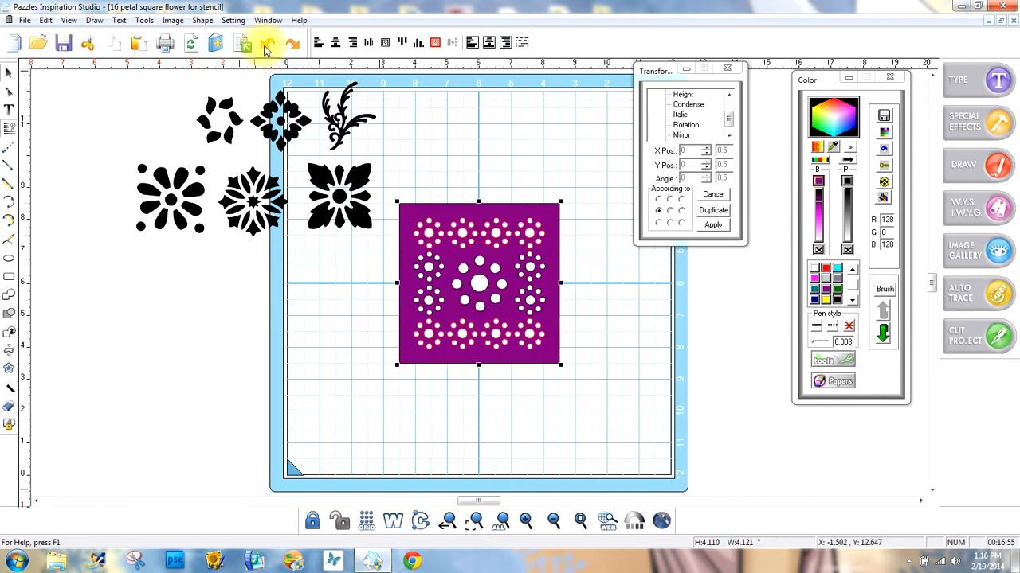
left_click(266, 47)
Combine the square and all dot motifs into a transparent group and set its fill to cyan.
left_click_drag(586, 399, 390, 173)
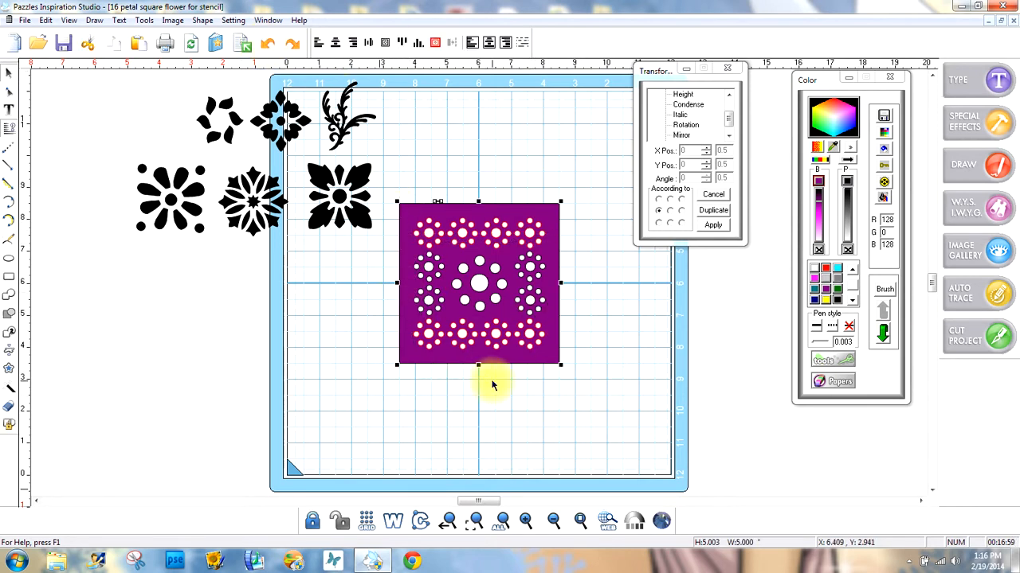
left_click(8, 425)
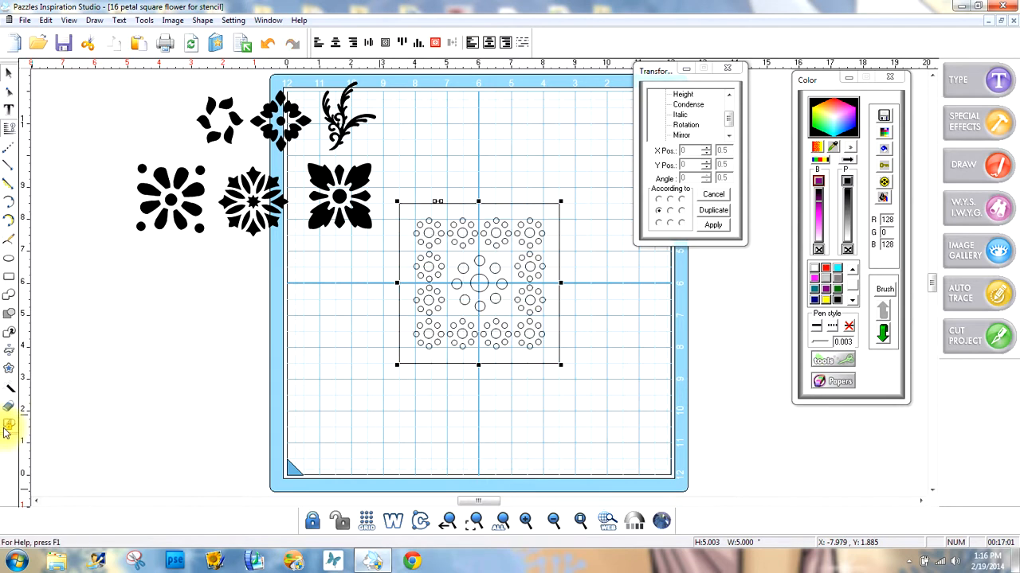
left_click(839, 272)
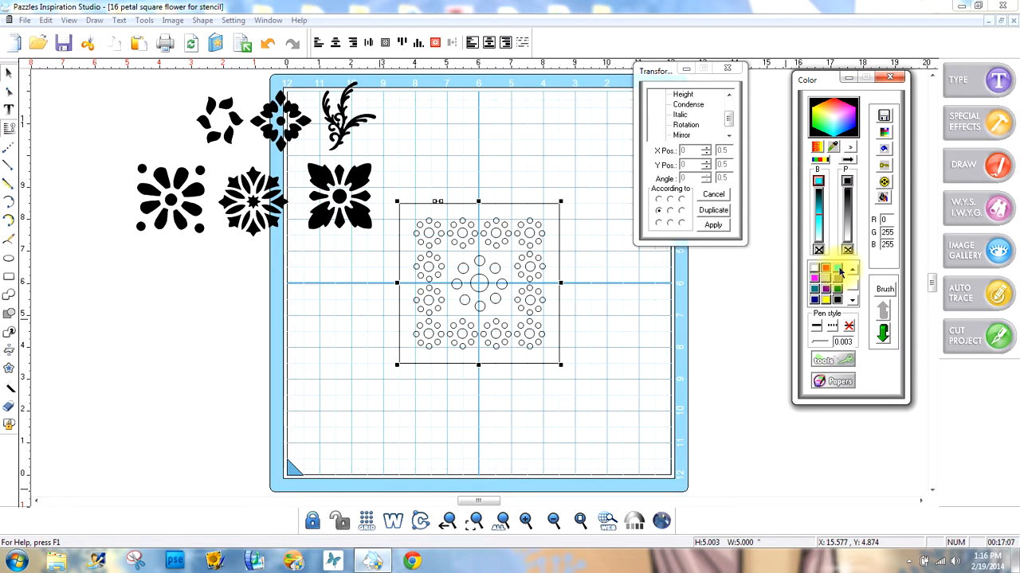
Try to break the tile's group, reselect all its elements and reapply the cyan fill.
left_click_drag(642, 391, 364, 171)
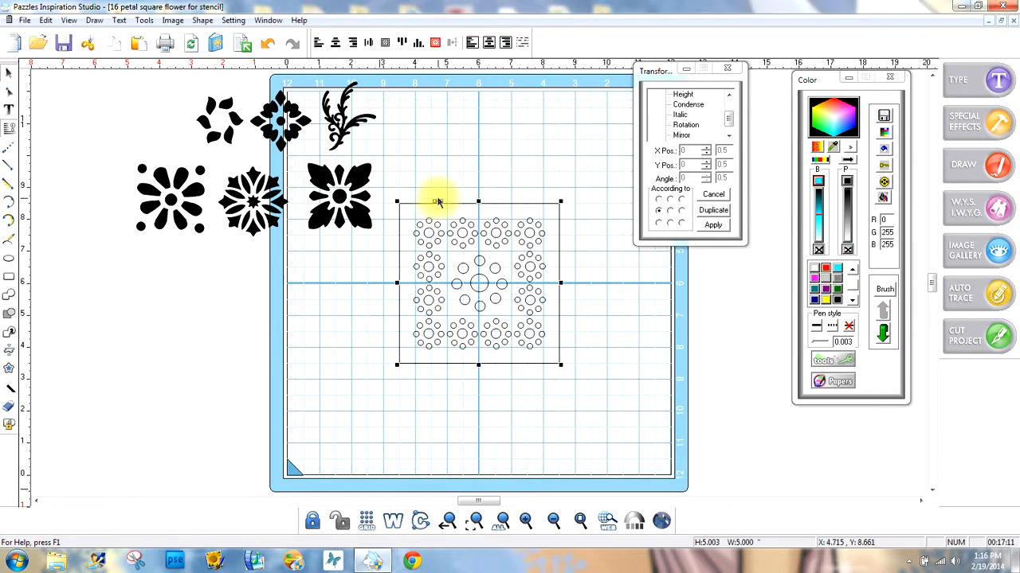
left_click(438, 204)
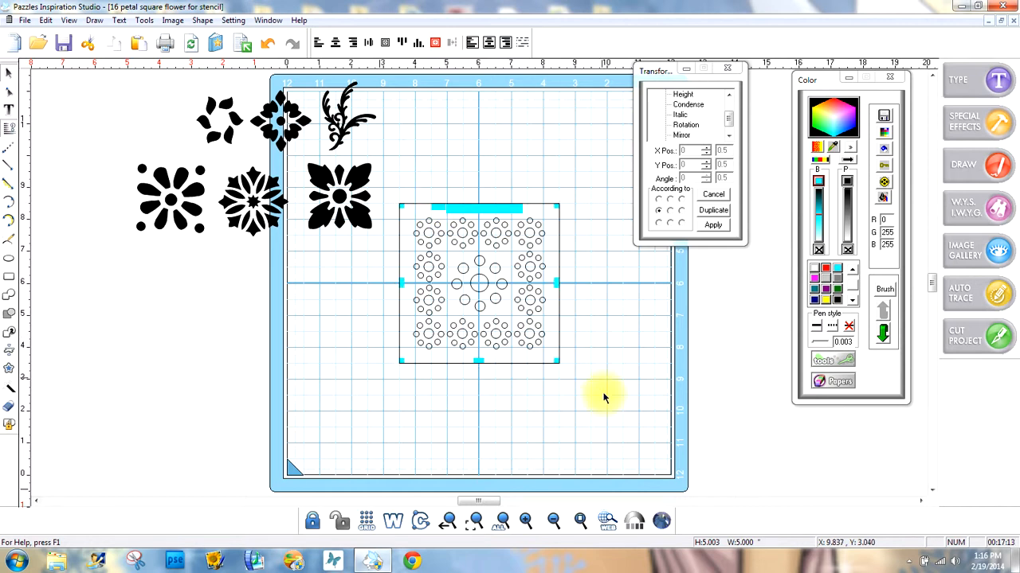
left_click_drag(603, 396, 364, 170)
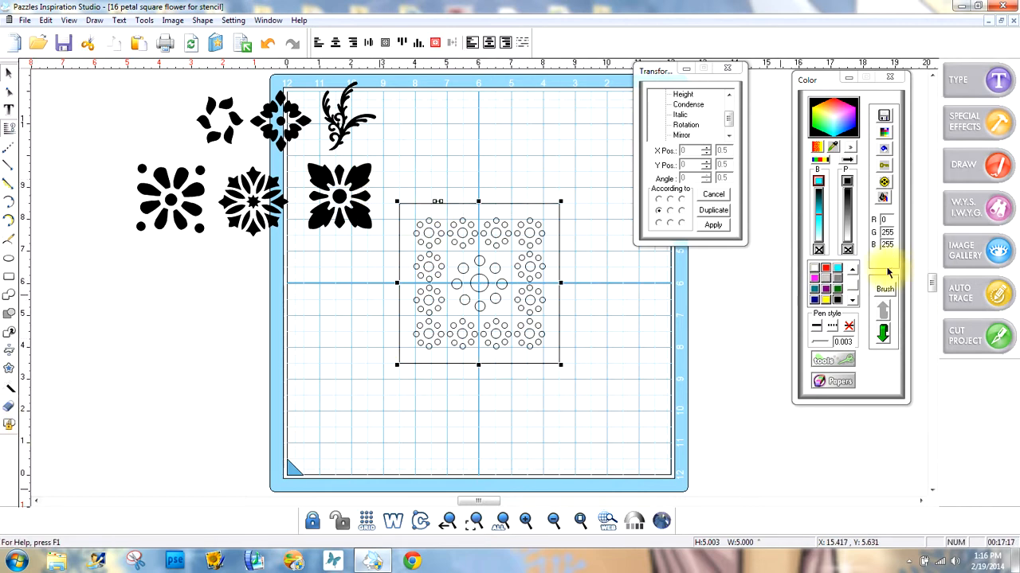
left_click(837, 271)
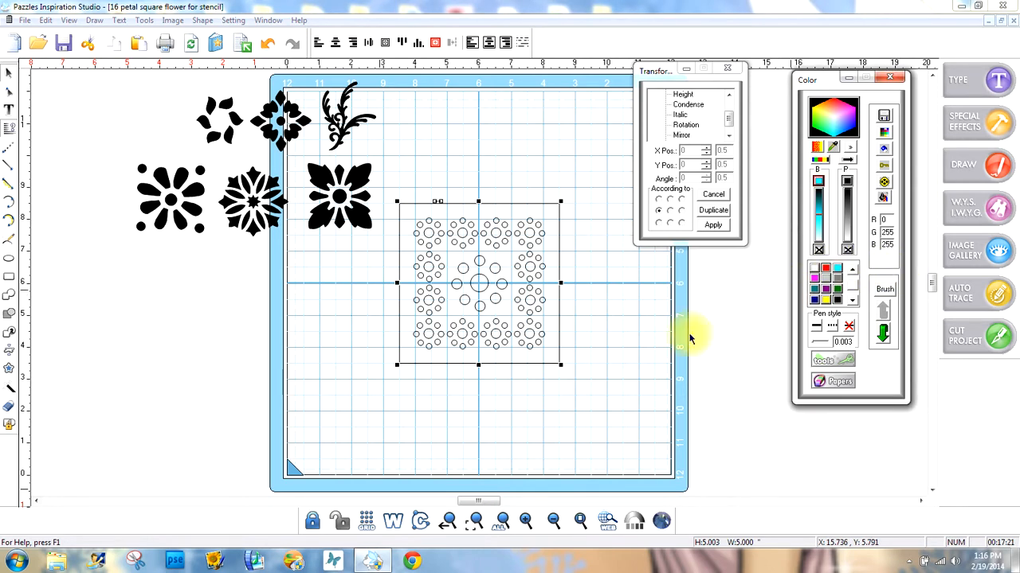
Break the cyan tile's group apart and refresh the drawing display.
left_click(437, 205)
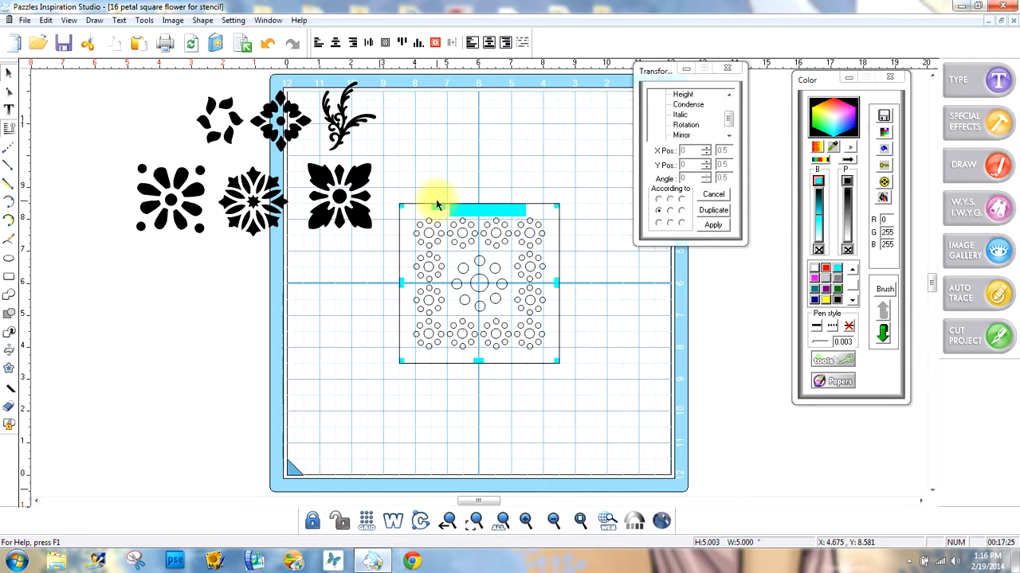
left_click(626, 396)
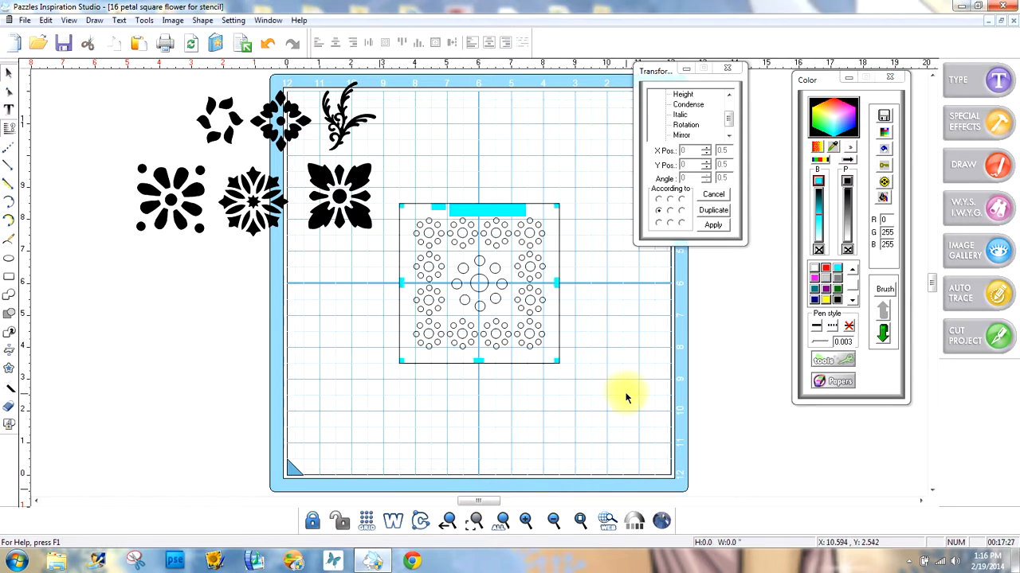
left_click(190, 48)
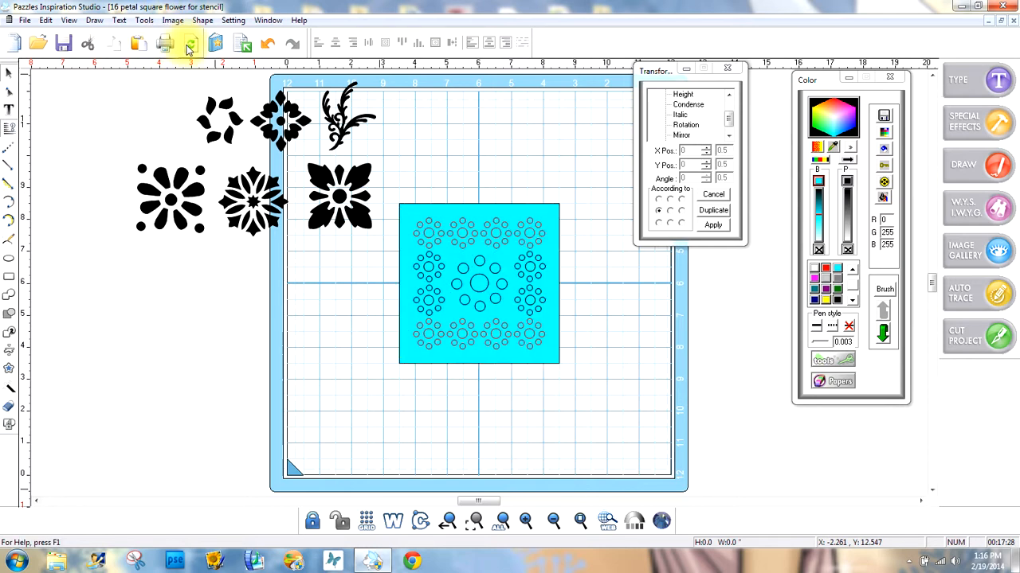
Combine the whole tile into a transparent group again, and break the group back apart.
left_click_drag(605, 394, 381, 151)
left_click(7, 425)
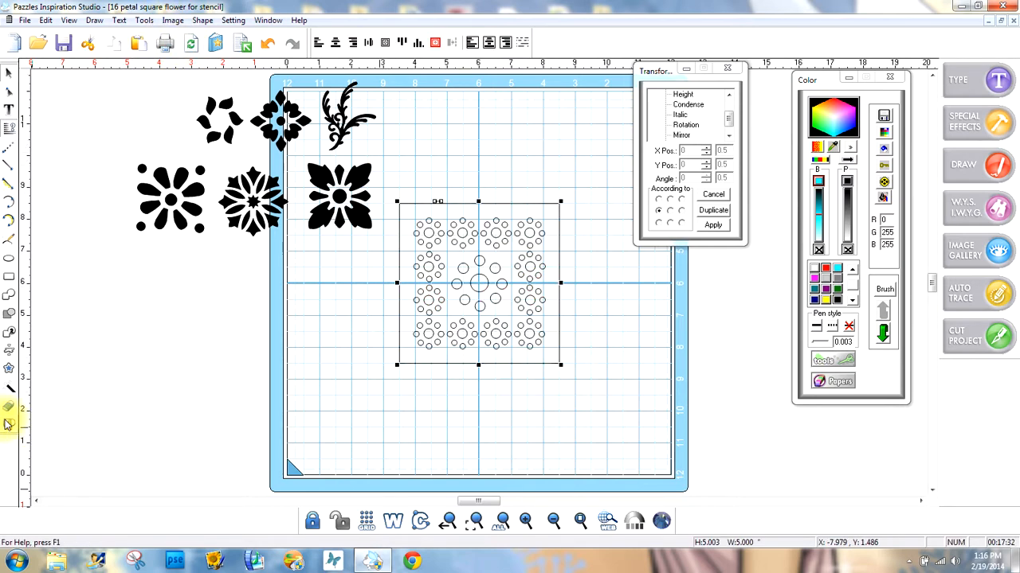
left_click(602, 367)
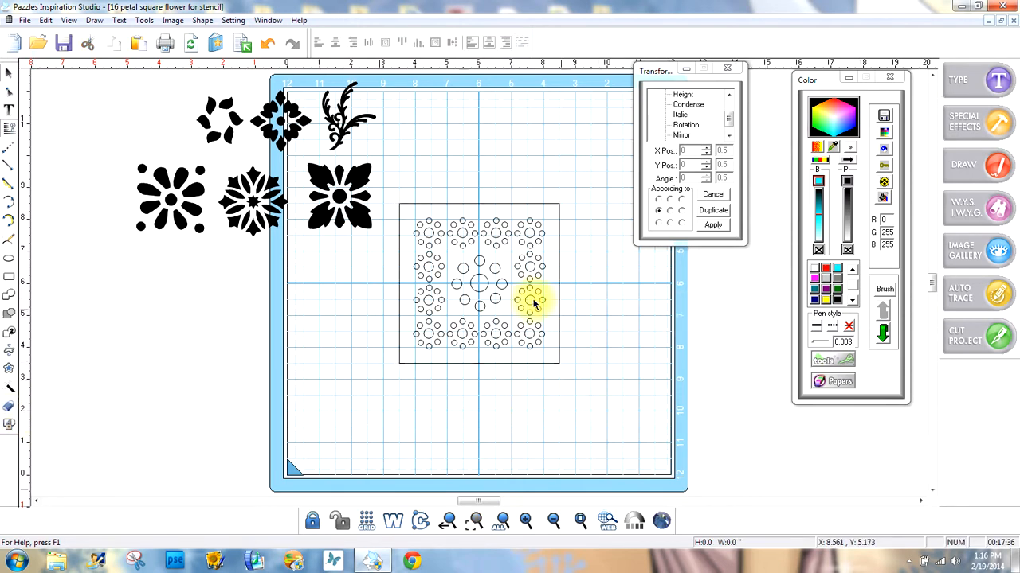
left_click(484, 265)
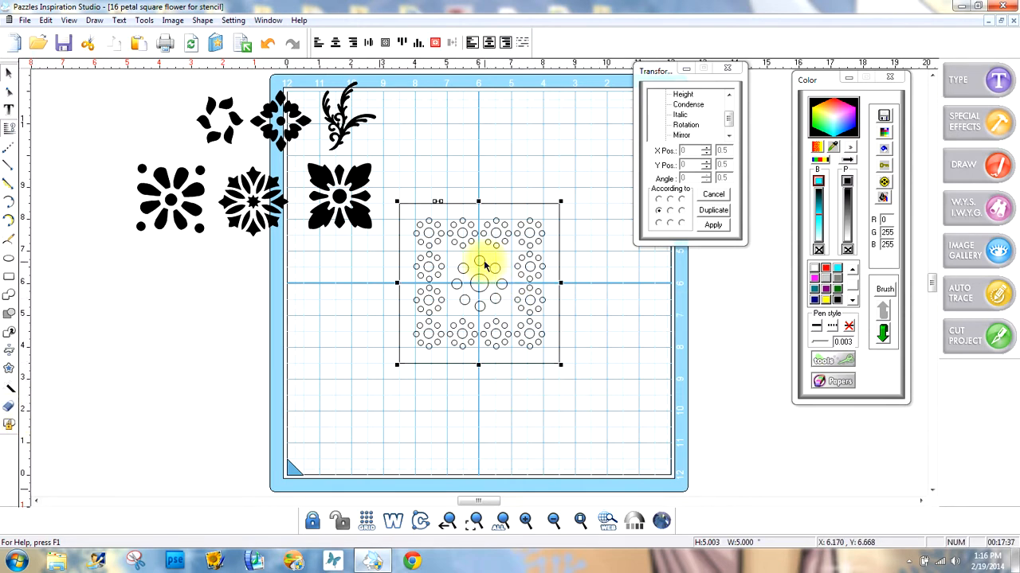
left_click(437, 205)
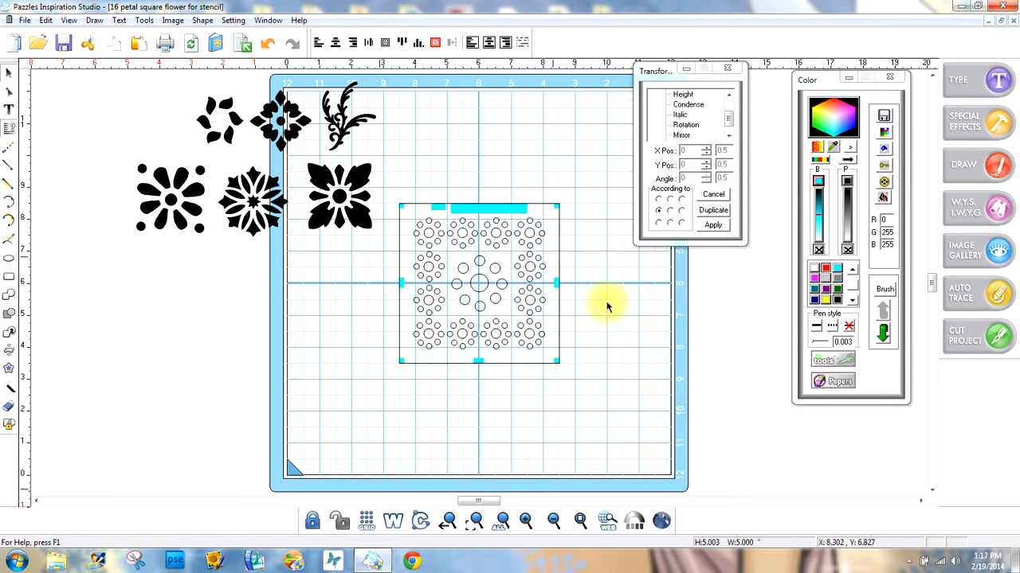
Erase duplicate paths from all of the tile's elements with path cleaning.
left_click_drag(628, 406, 381, 161)
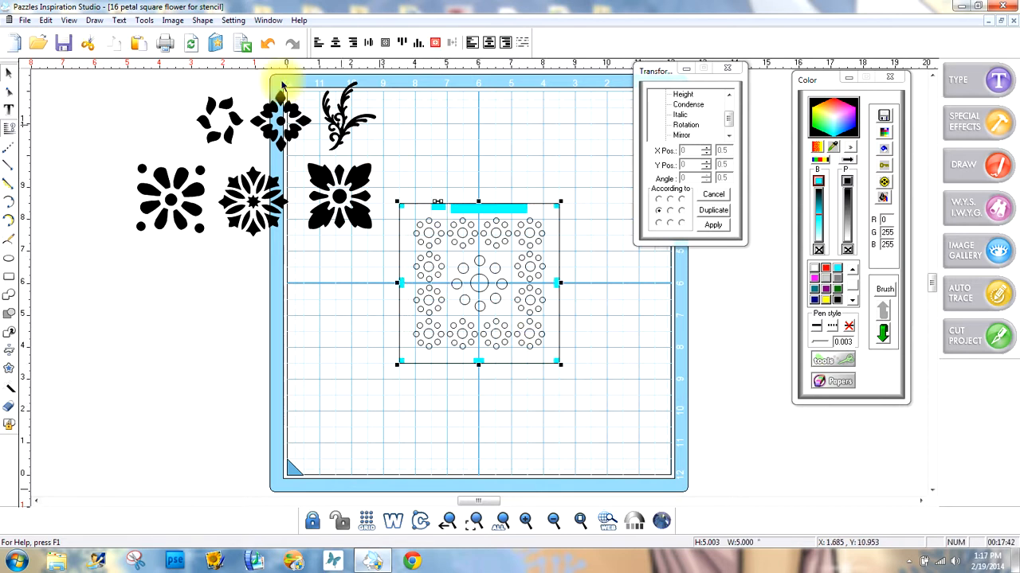
left_click(201, 21)
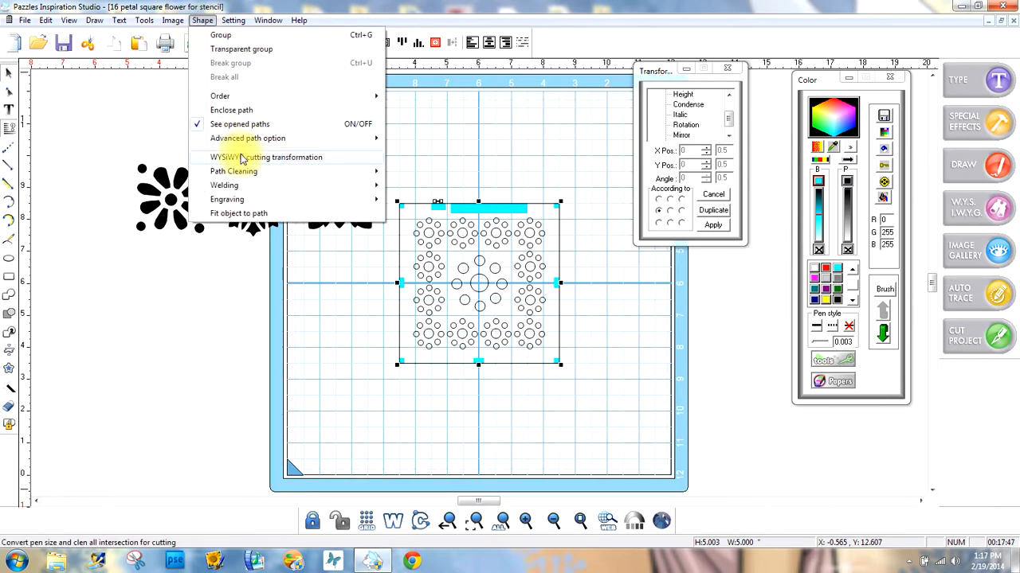
mouse_move(239, 178)
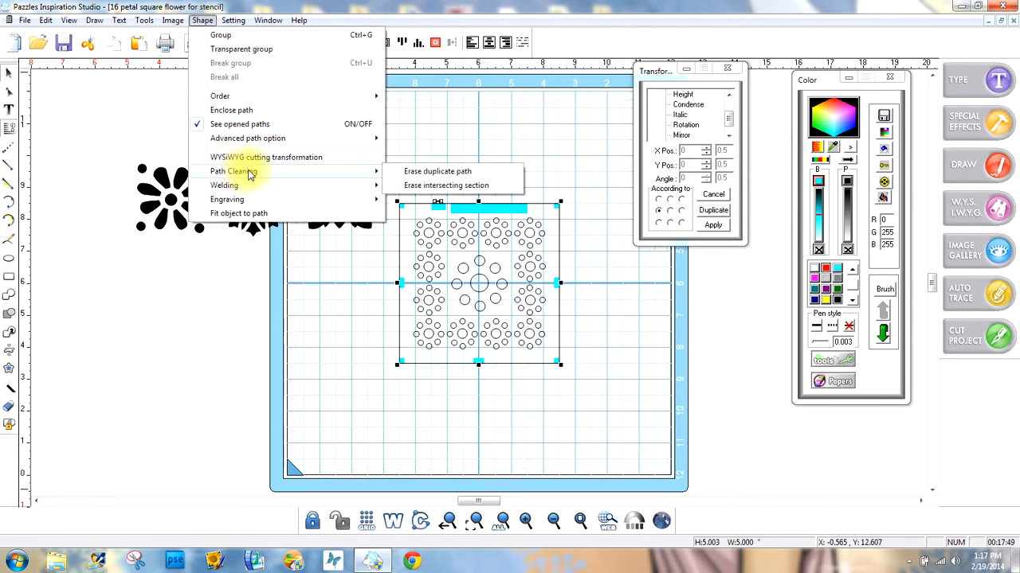
left_click(430, 173)
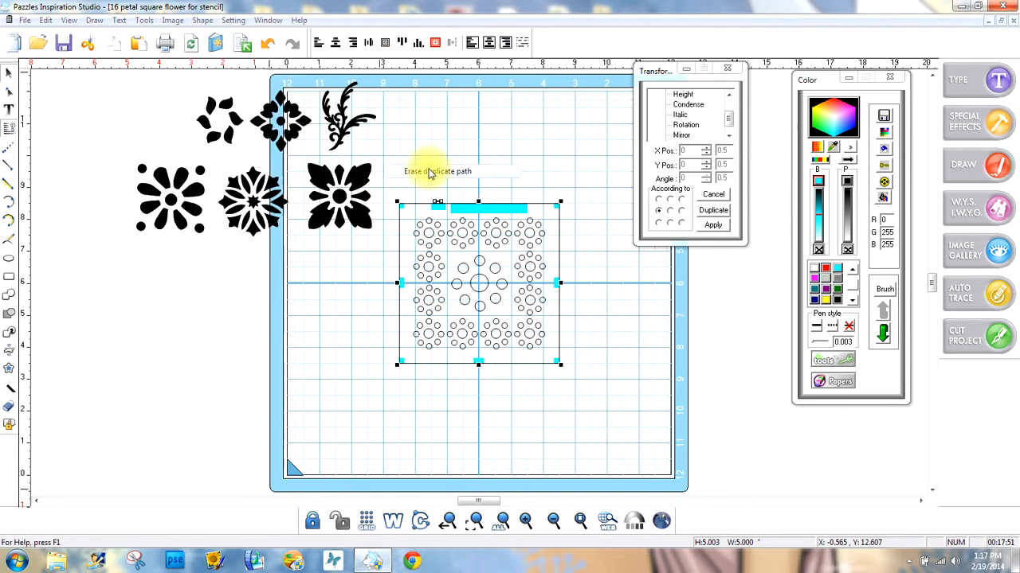
left_click(529, 310)
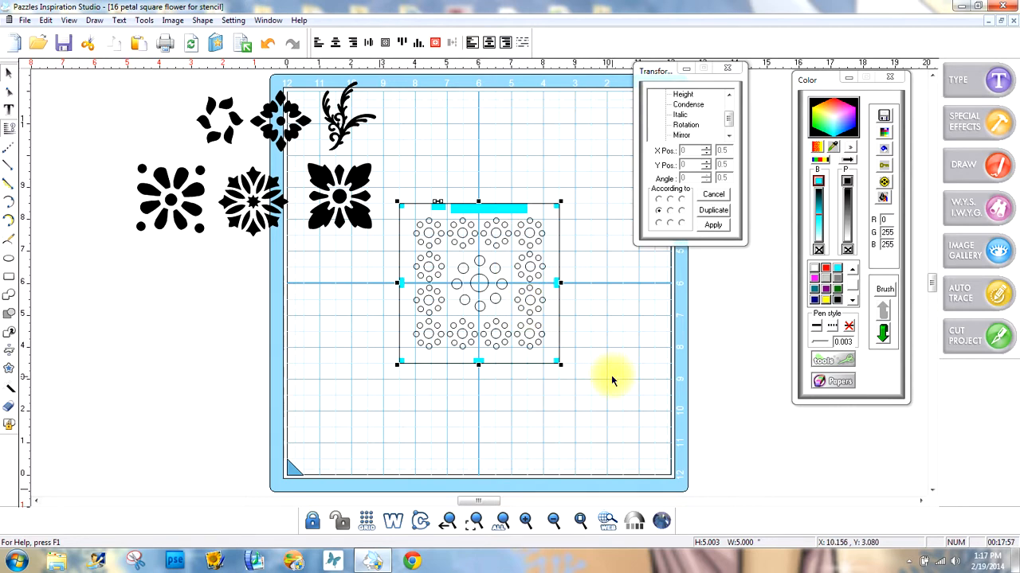
Combine the path-cleaned frame and dot motifs into a transparent group, and repeat the grouping on the whole tile.
left_click(9, 427)
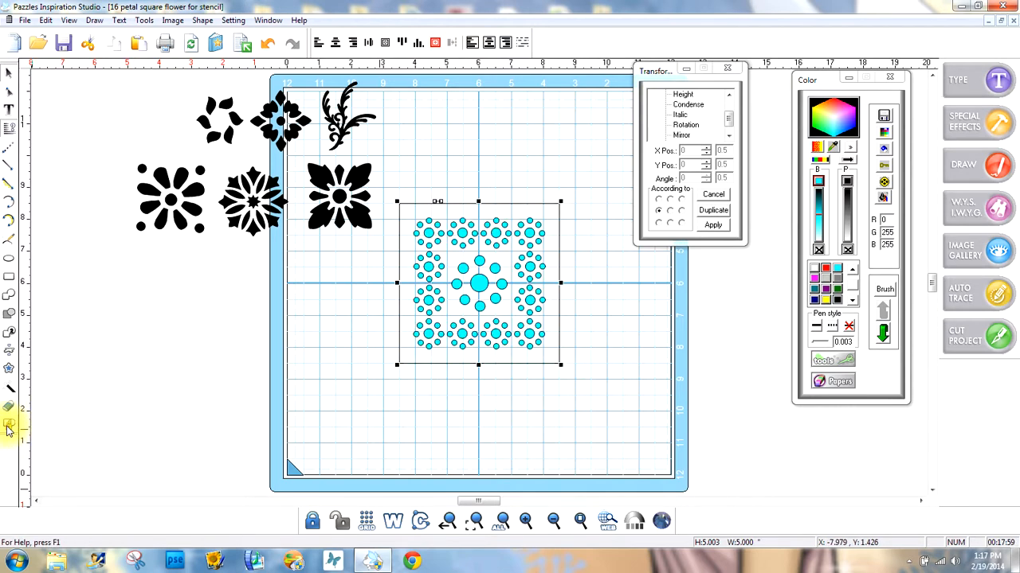
left_click(538, 400)
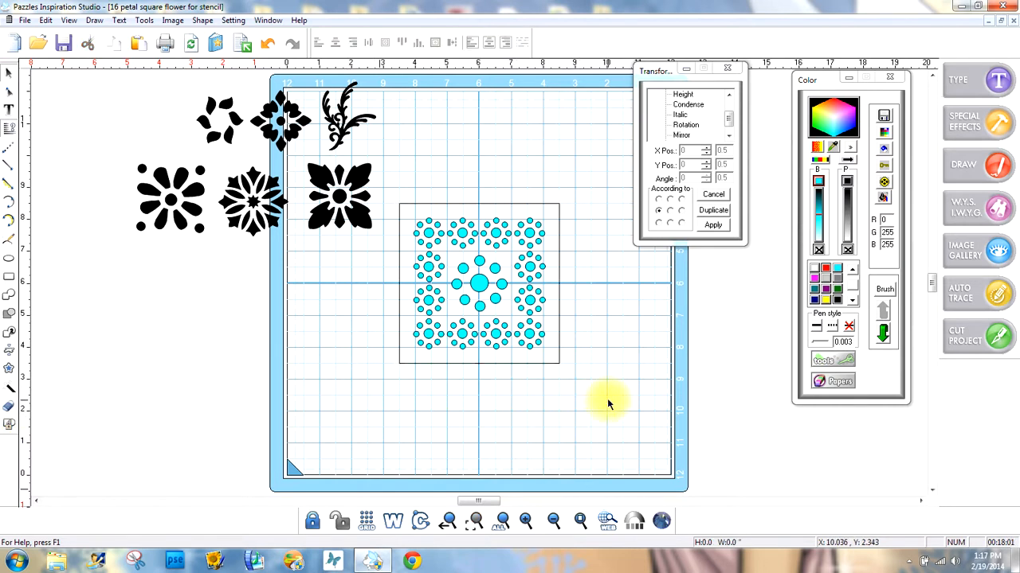
left_click_drag(608, 401, 355, 171)
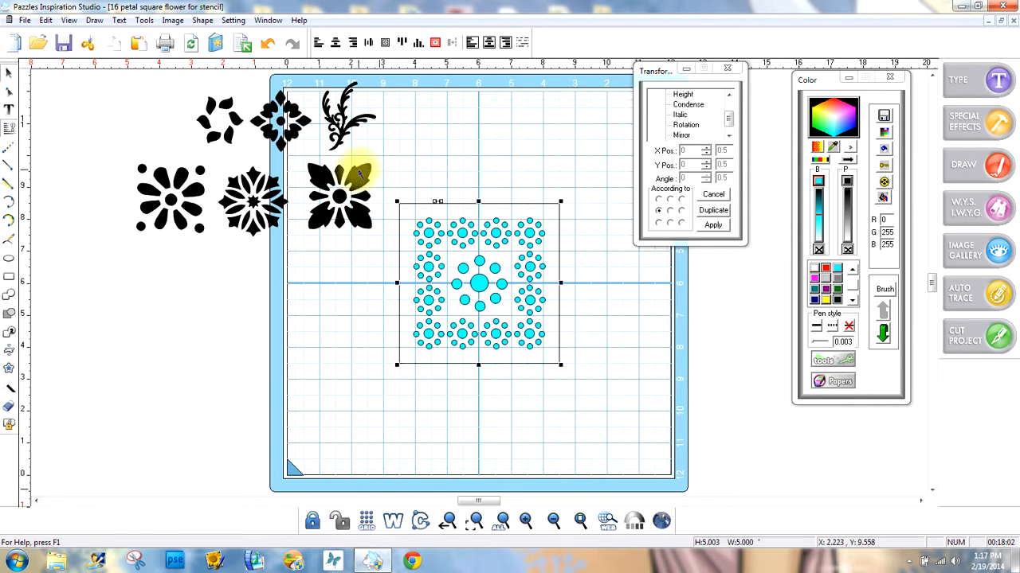
left_click(8, 426)
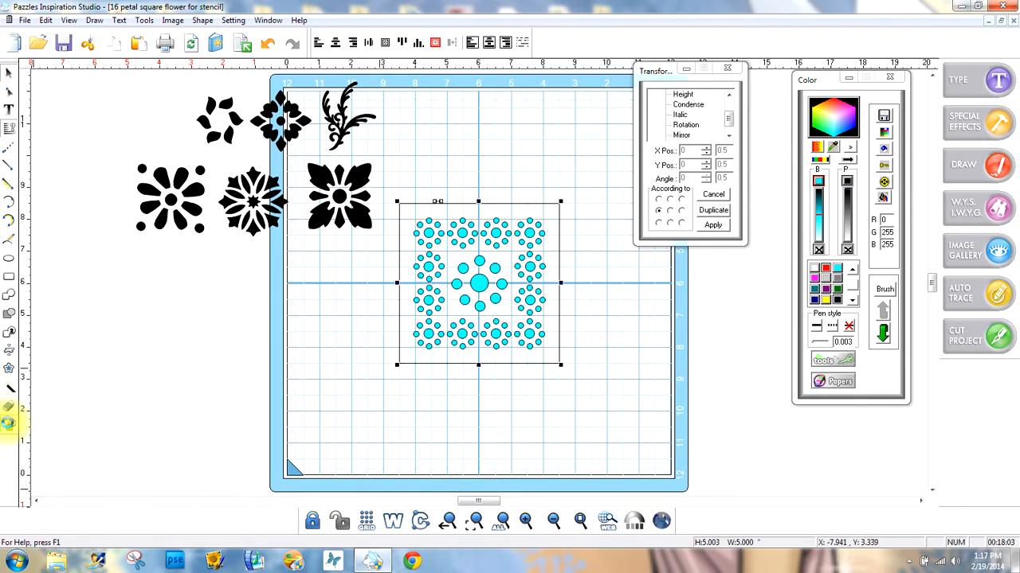
Break the cyan tile's group apart and recombine all of its selected elements into a transparent group.
left_click(841, 270)
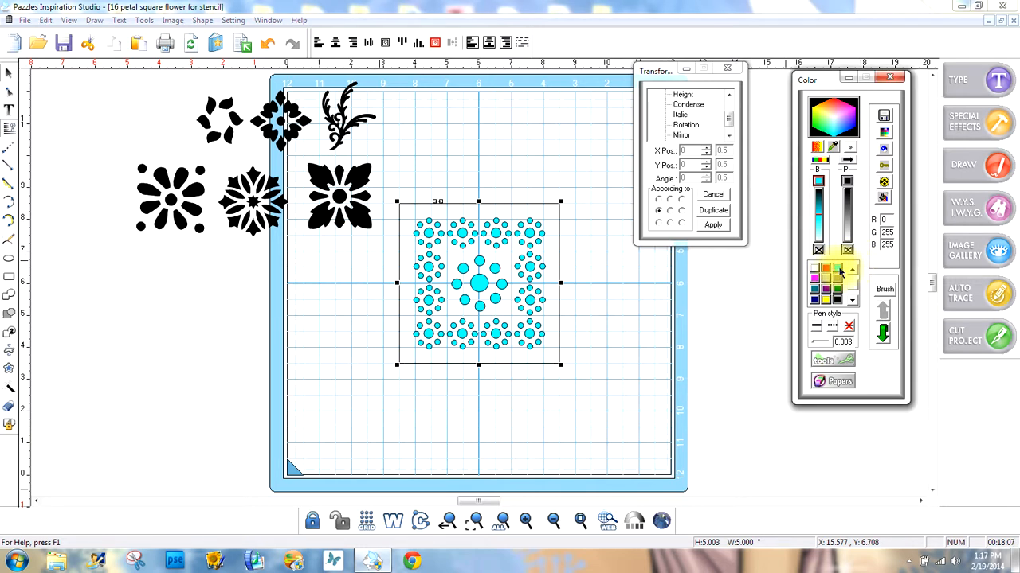
left_click(438, 206)
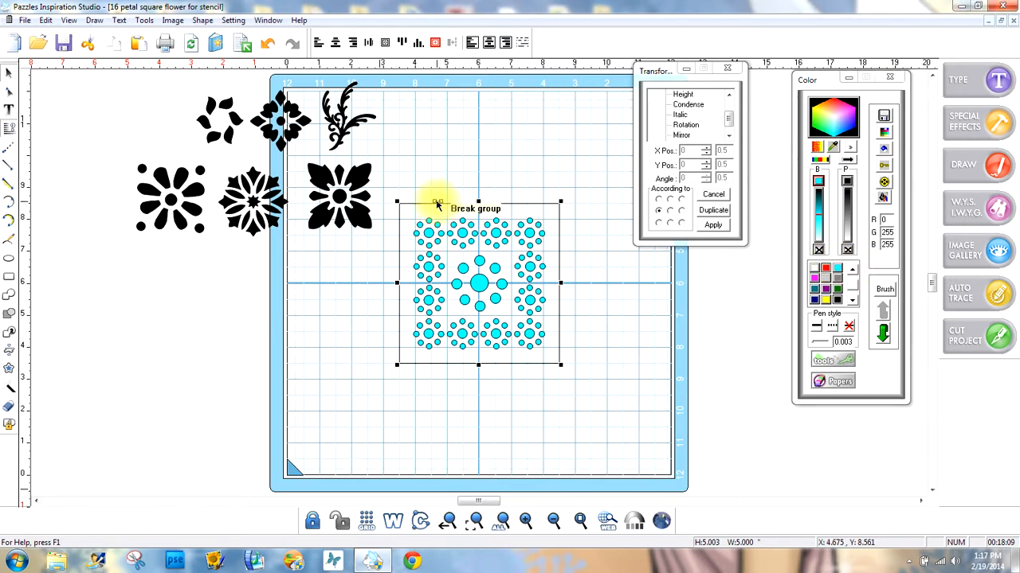
left_click_drag(595, 367, 384, 176)
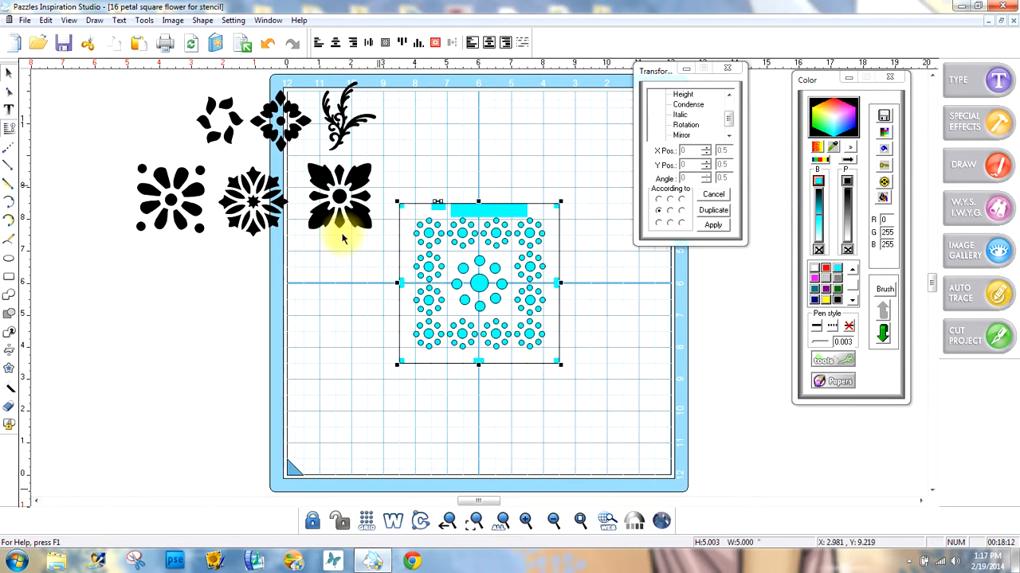
left_click(10, 426)
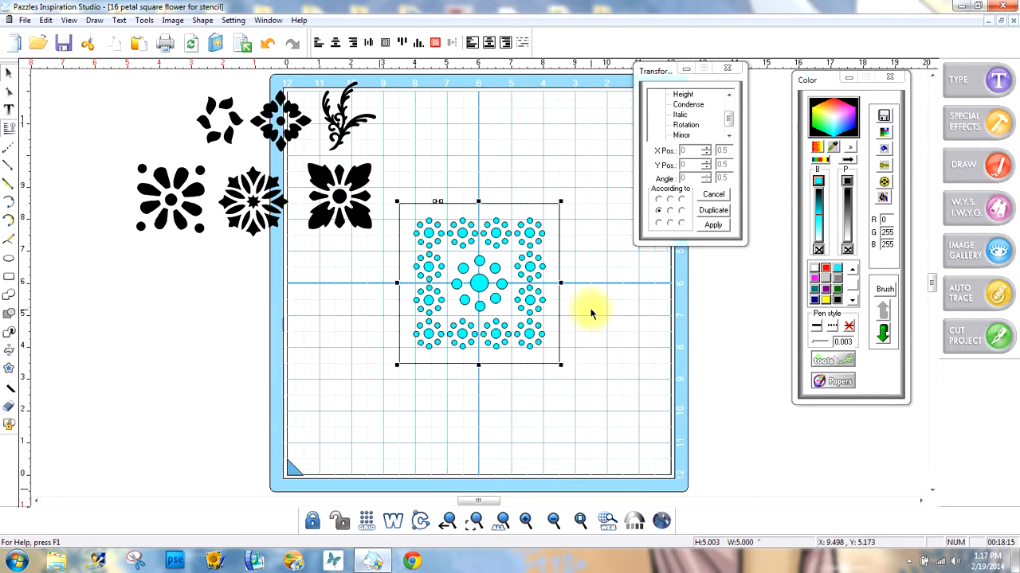
left_click(606, 331)
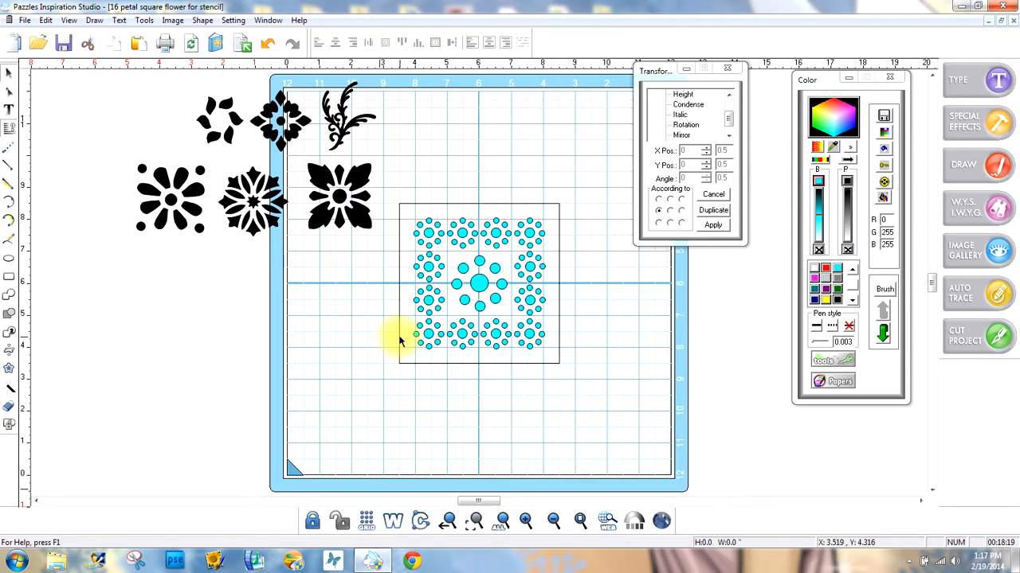
Move the grouped tile to the lower part of the mat and break its group apart.
left_click_drag(399, 341, 509, 326)
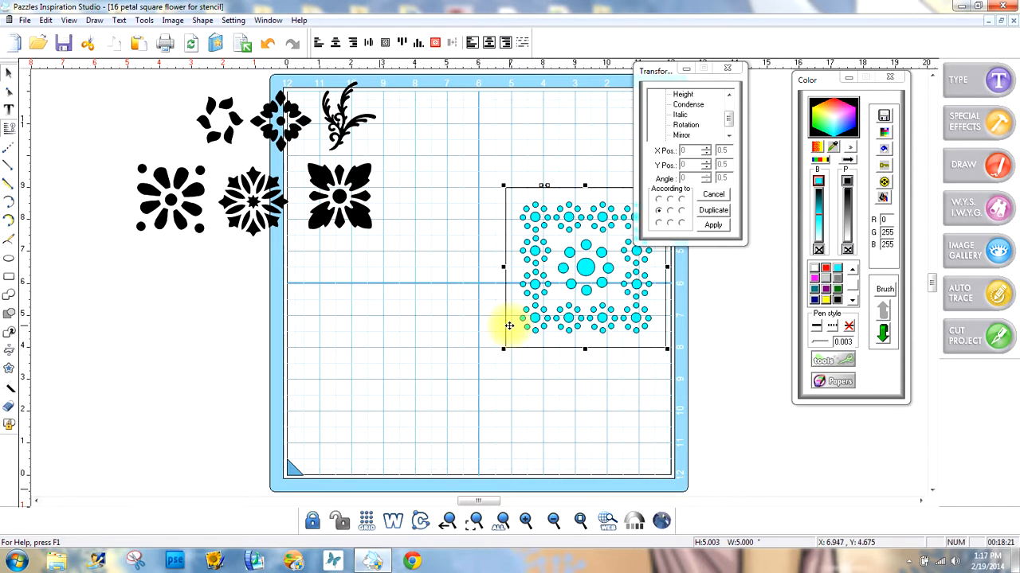
left_click_drag(569, 292, 437, 331)
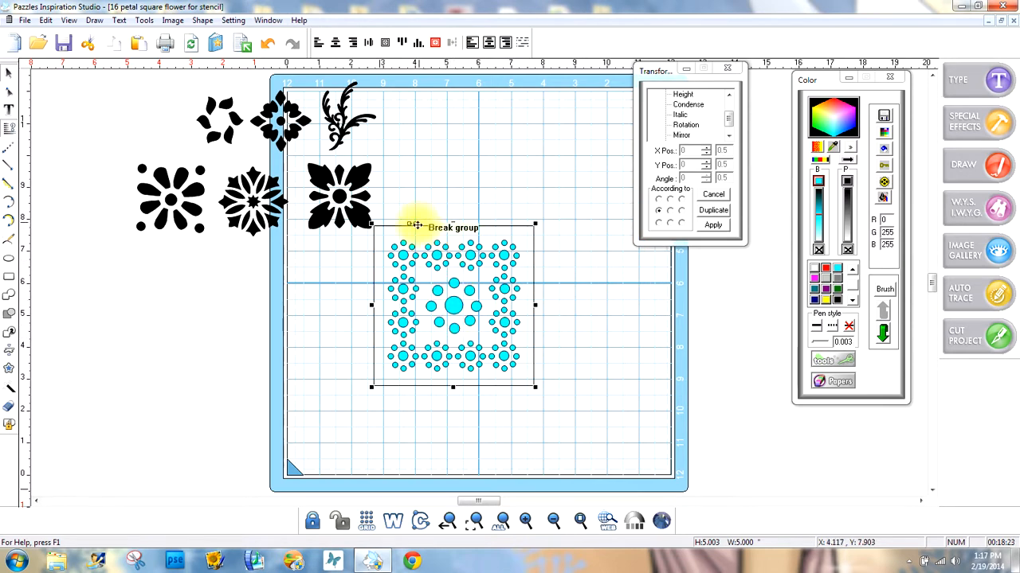
left_click_drag(416, 225, 653, 477)
left_click(455, 251)
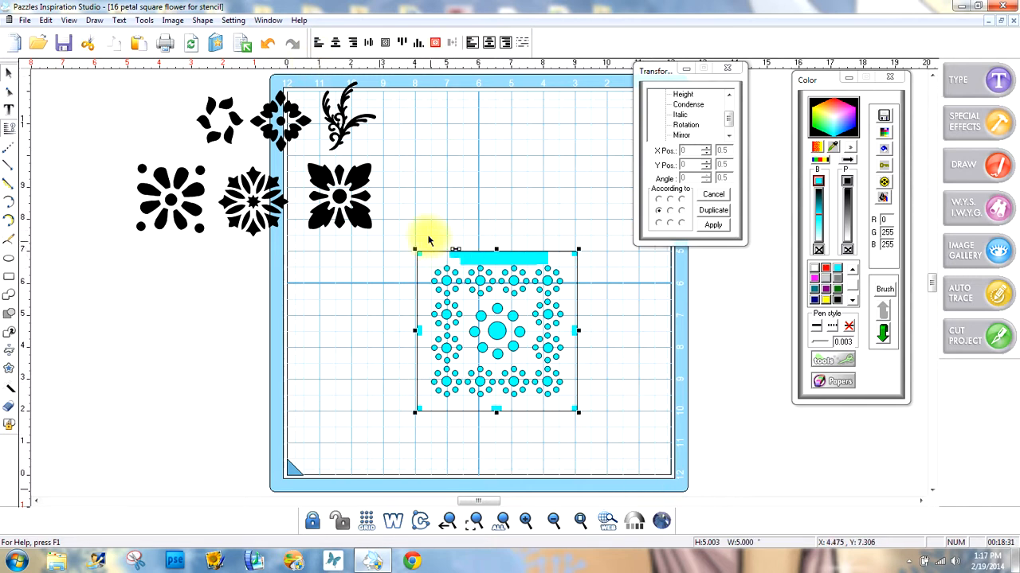
Run path cleaning on the whole ungrouped tile, including the square frame and all dot motifs.
left_click_drag(415, 217, 581, 409)
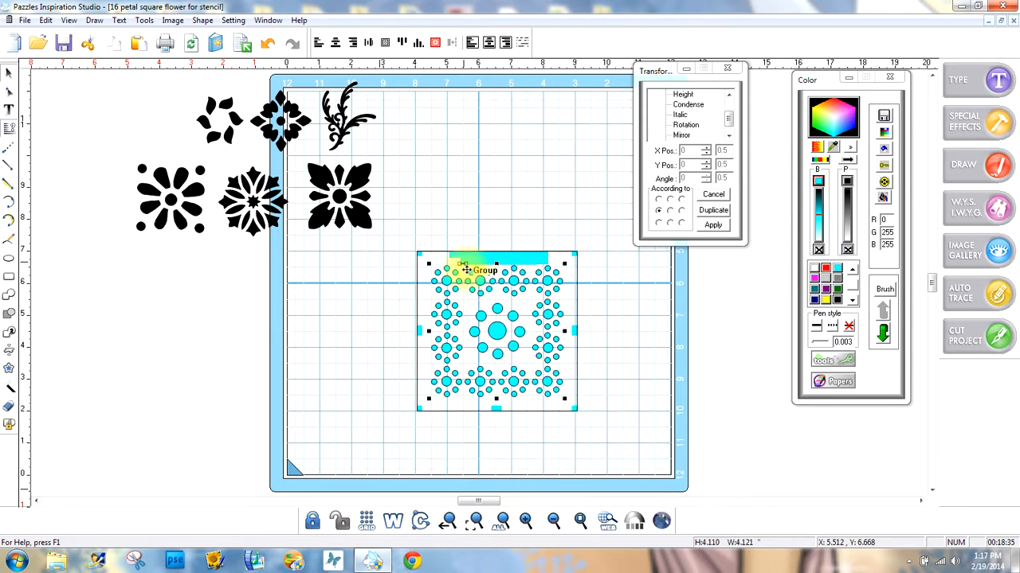
left_click_drag(447, 222, 531, 361)
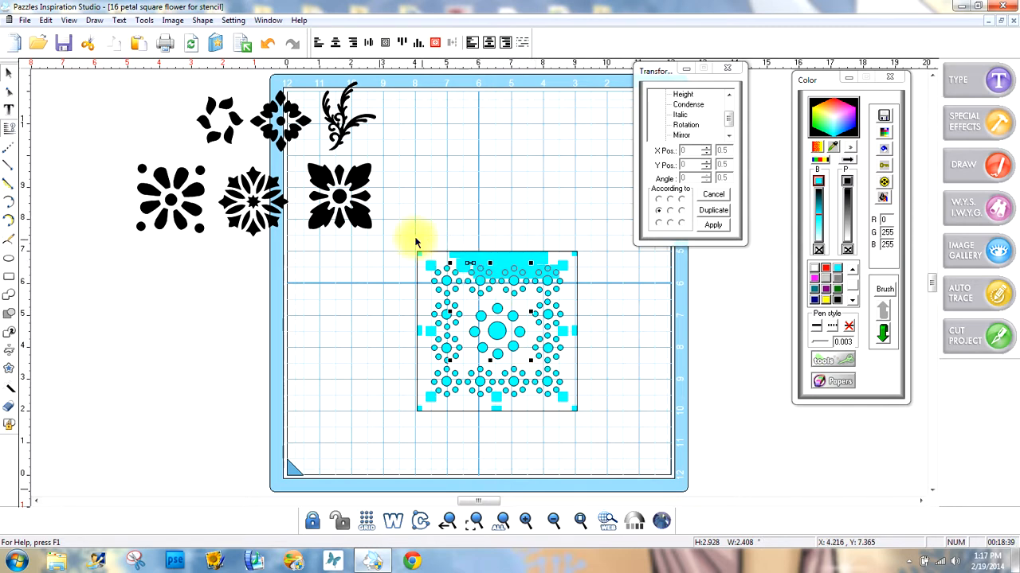
left_click_drag(415, 242, 630, 443)
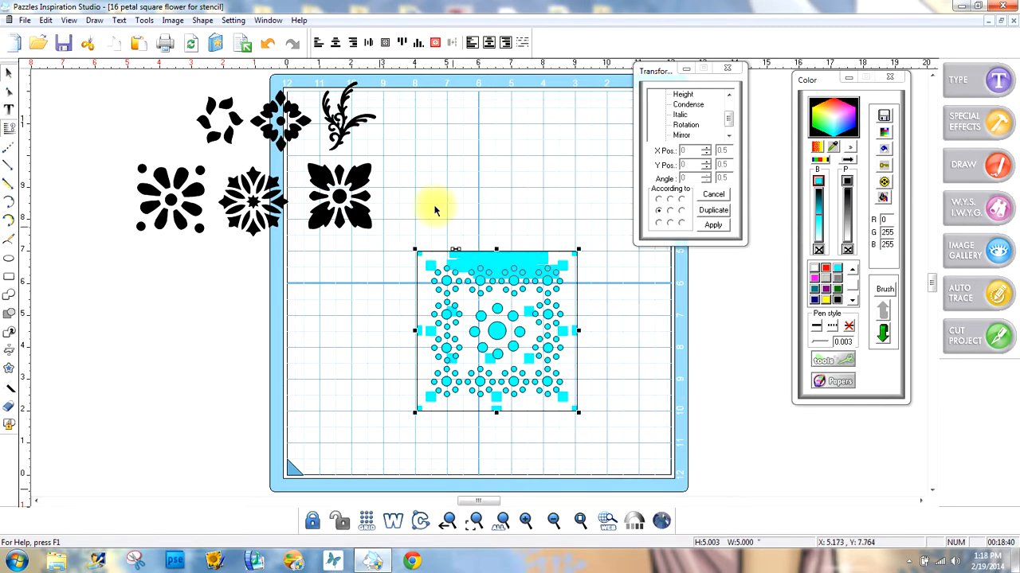
left_click(203, 20)
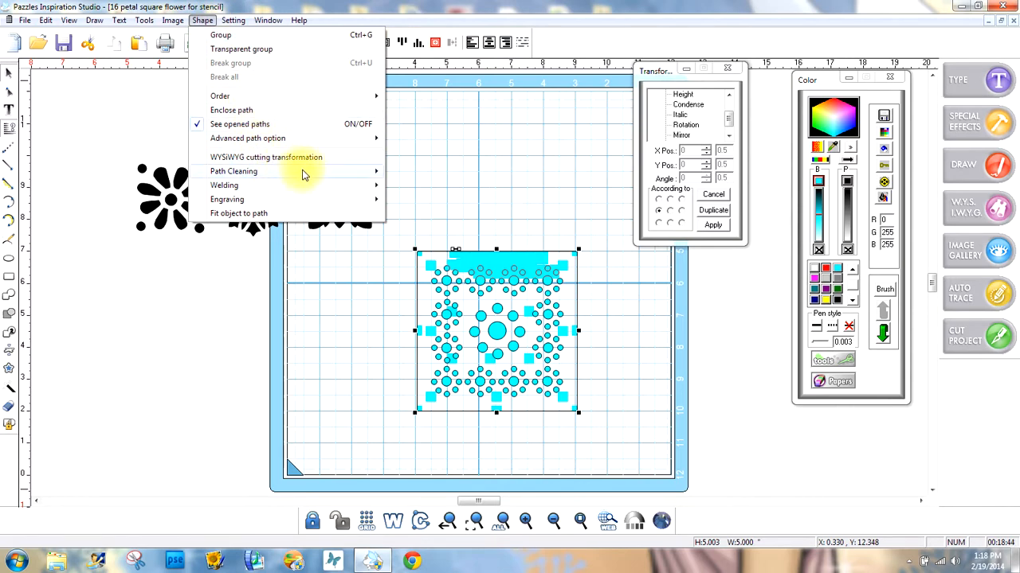
mouse_move(335, 171)
left_click(421, 171)
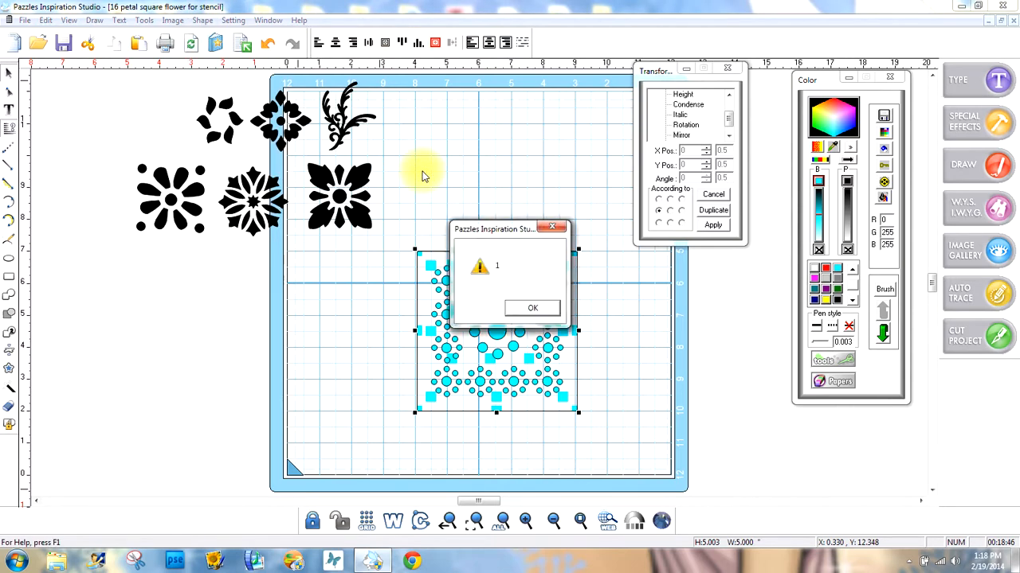
left_click(532, 309)
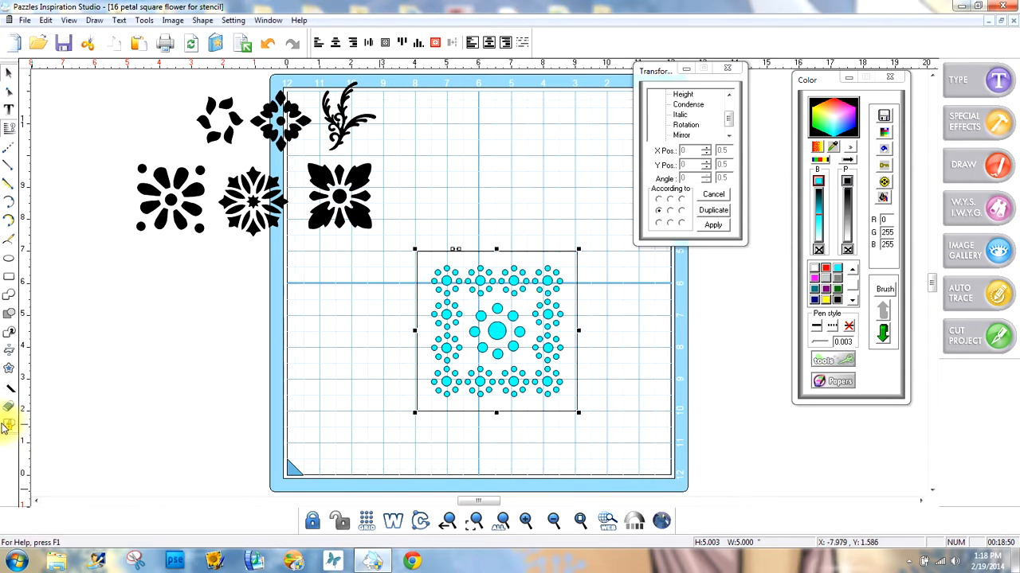
Color the regrouped tile purple and shift it slightly down and to the left on the mat.
left_click(827, 290)
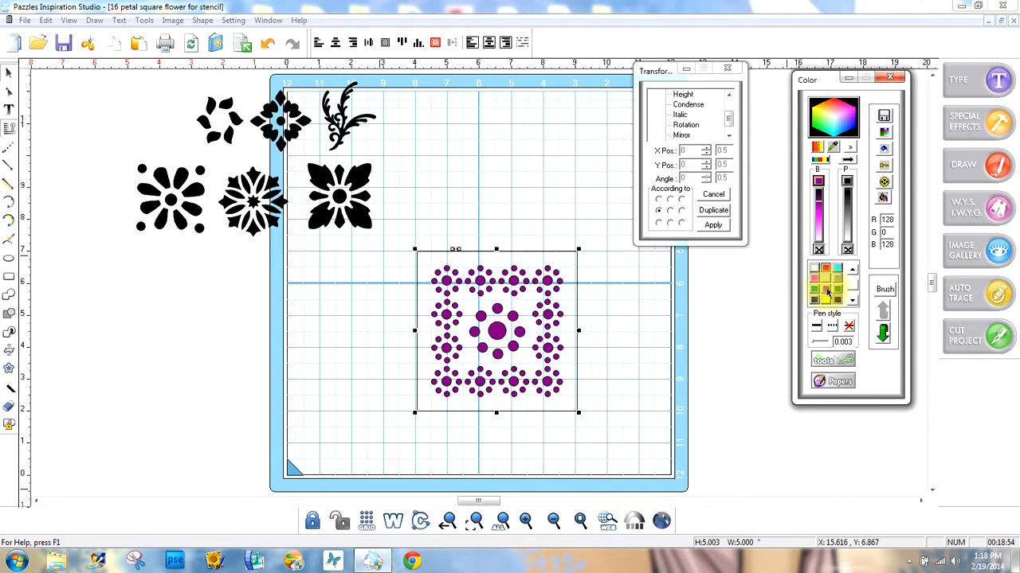
left_click(672, 351)
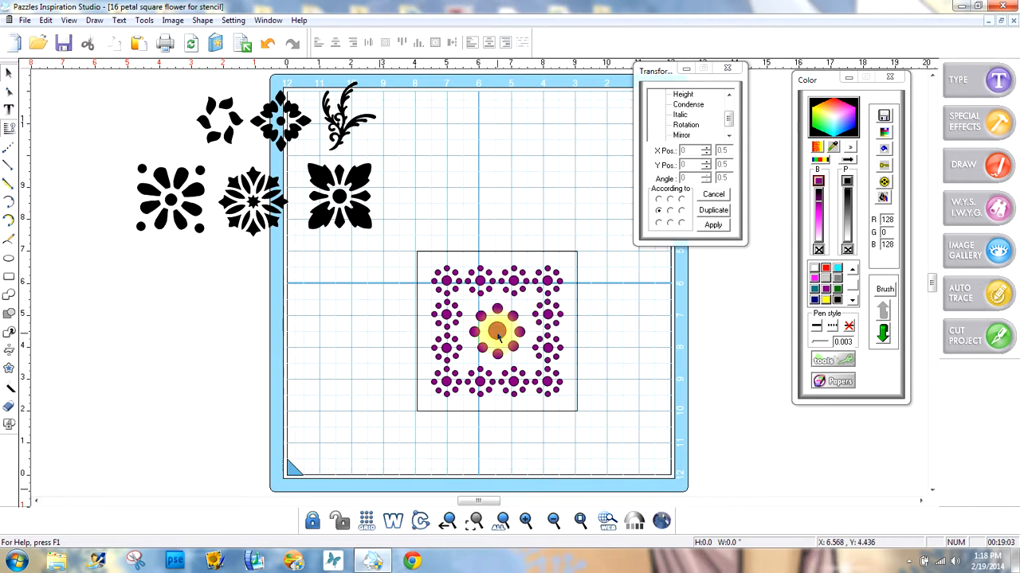
left_click(576, 321)
left_click_drag(570, 321, 542, 333)
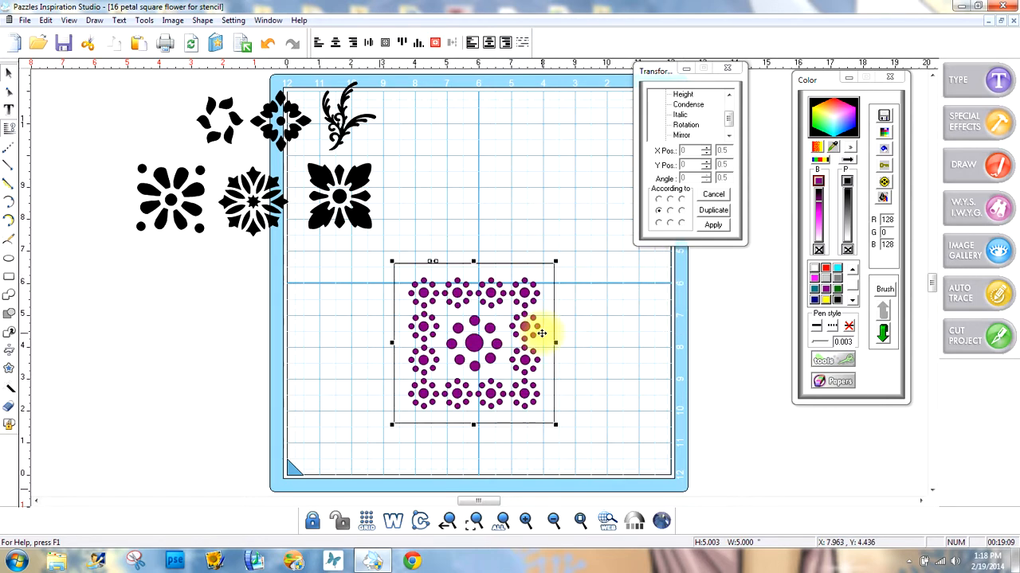
Break the purple tile's group apart and fill only its square frame with navy blue.
left_click(432, 262)
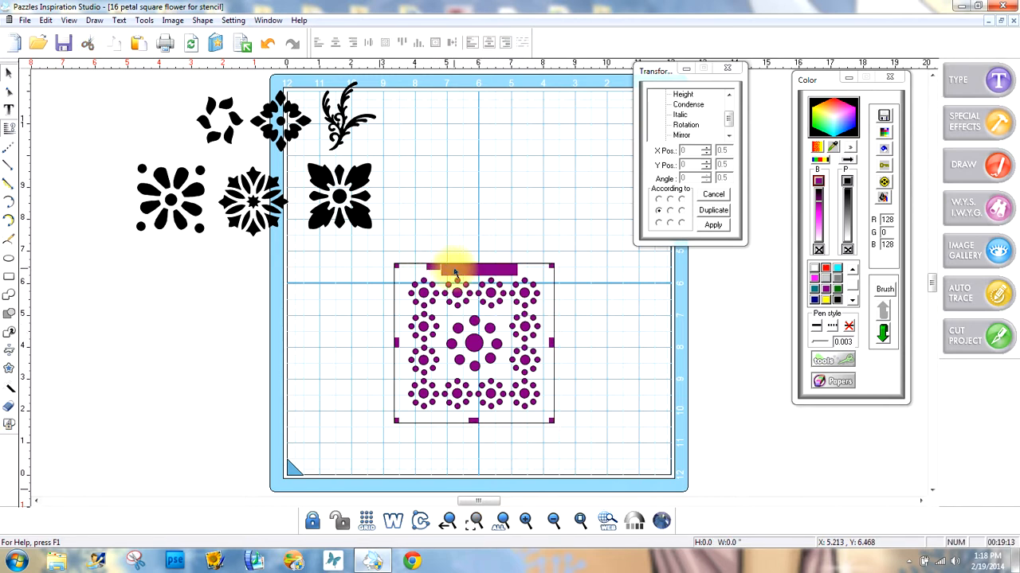
left_click(438, 275)
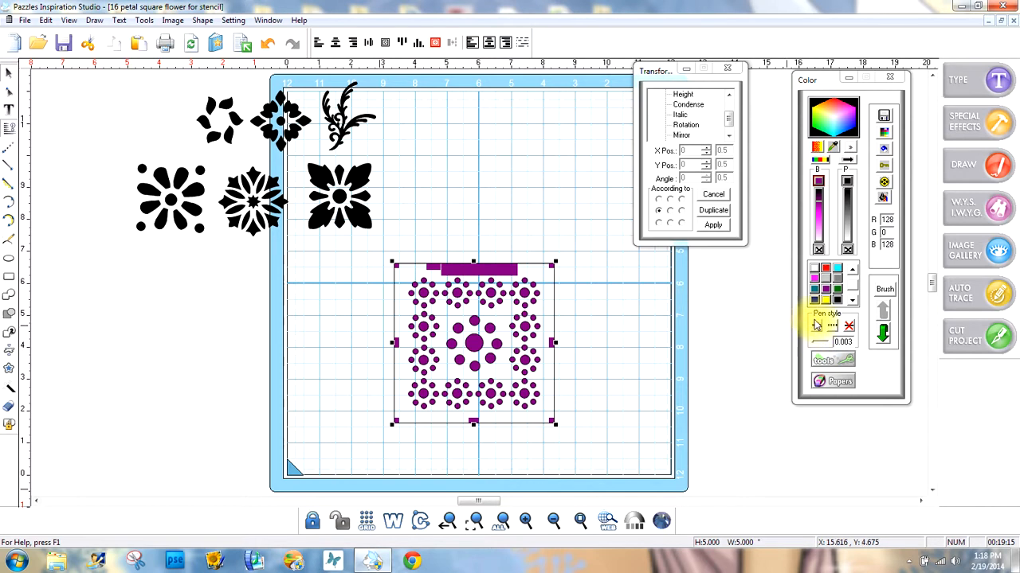
left_click(813, 300)
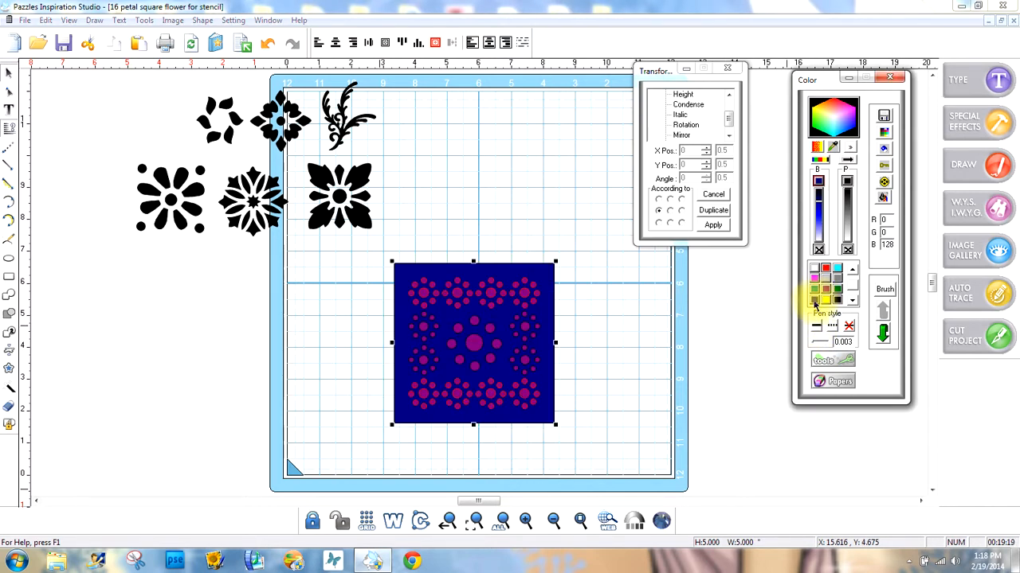
left_click(640, 381)
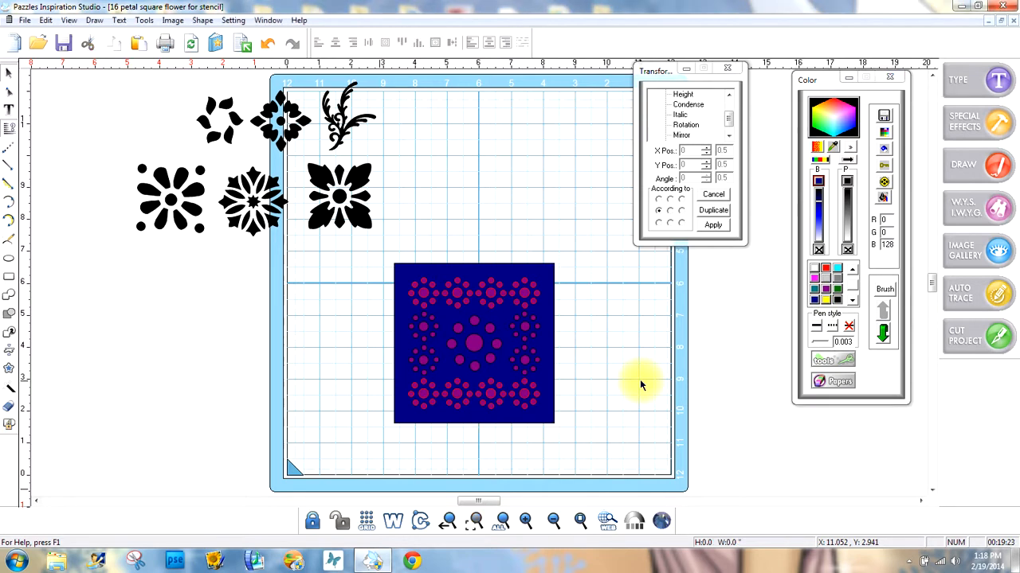
Check for duplicates under a small border dot and a corner motif's center dot in wireframe view, undoing each trial move.
left_click(502, 406)
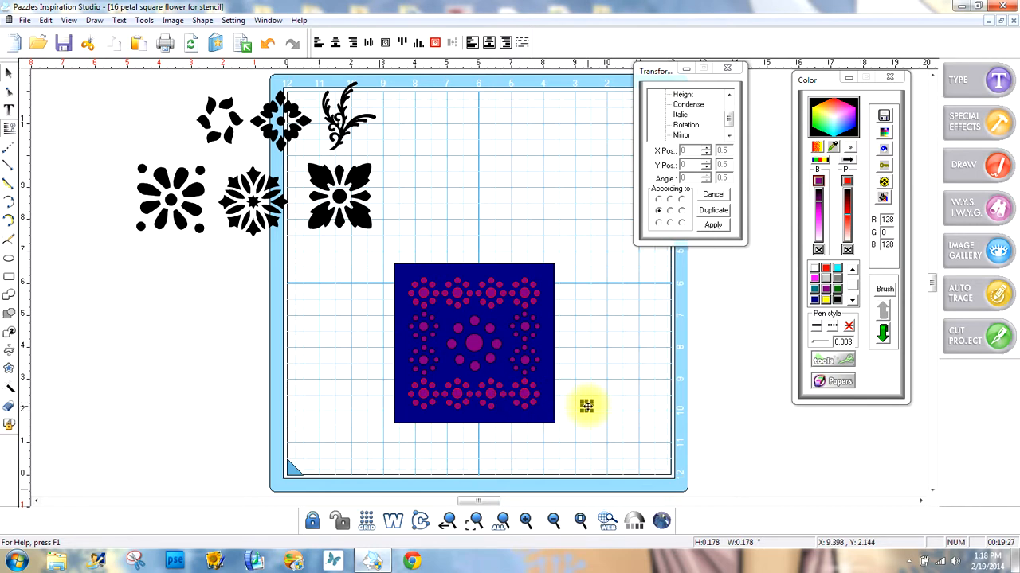
left_click(394, 521)
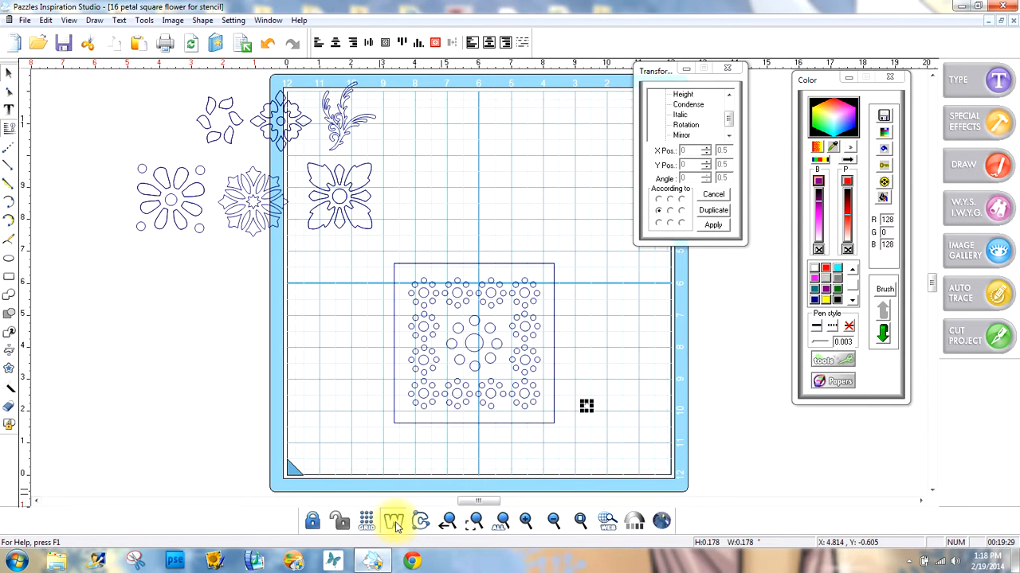
left_click(268, 46)
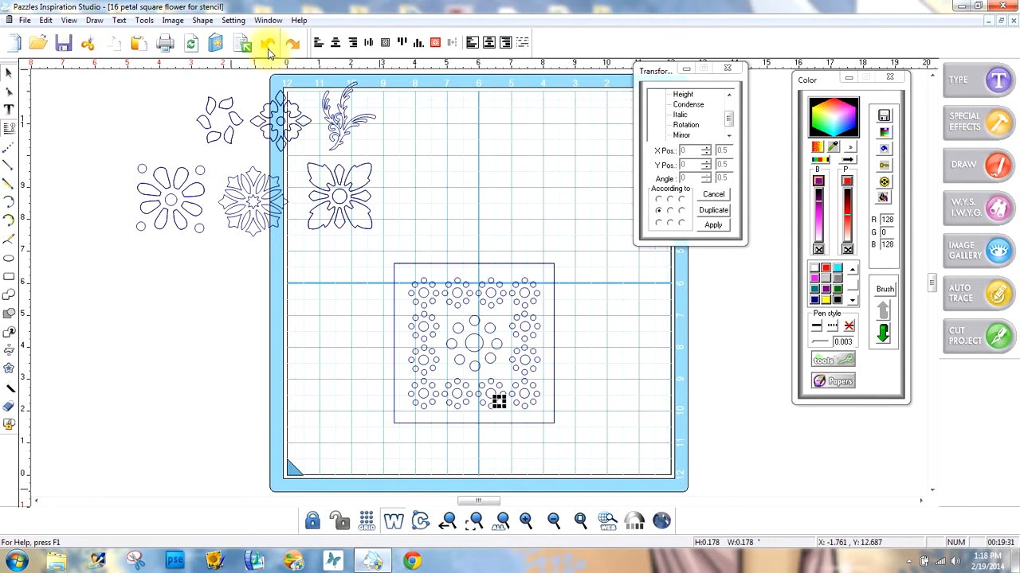
left_click(601, 453)
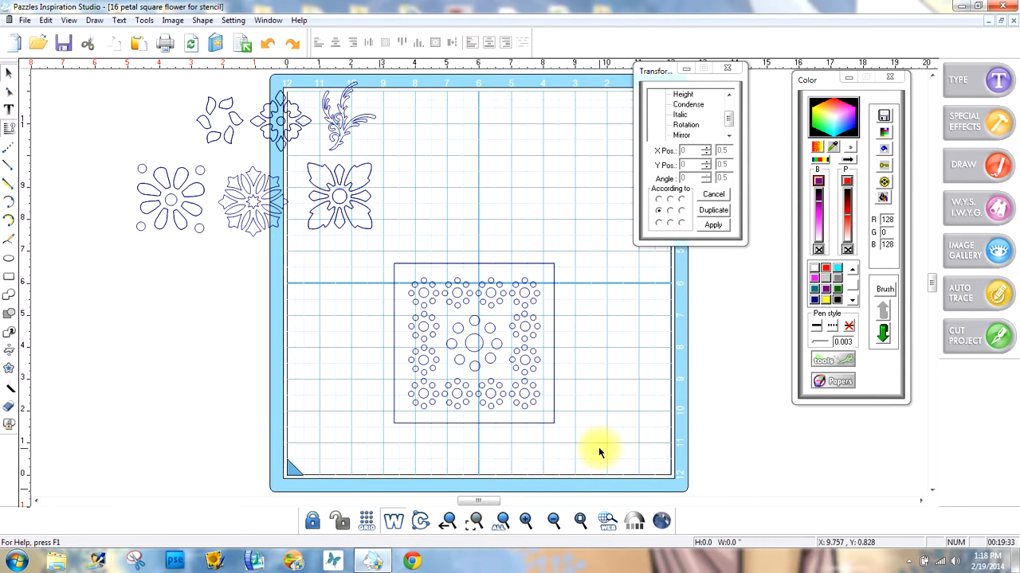
left_click(523, 293)
left_click_drag(523, 293, 585, 308)
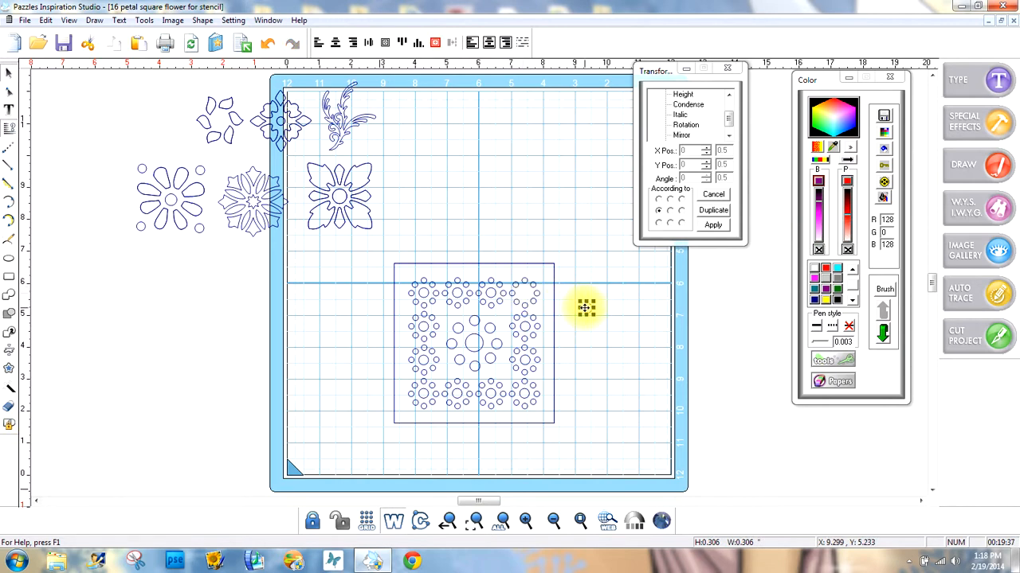
left_click(267, 42)
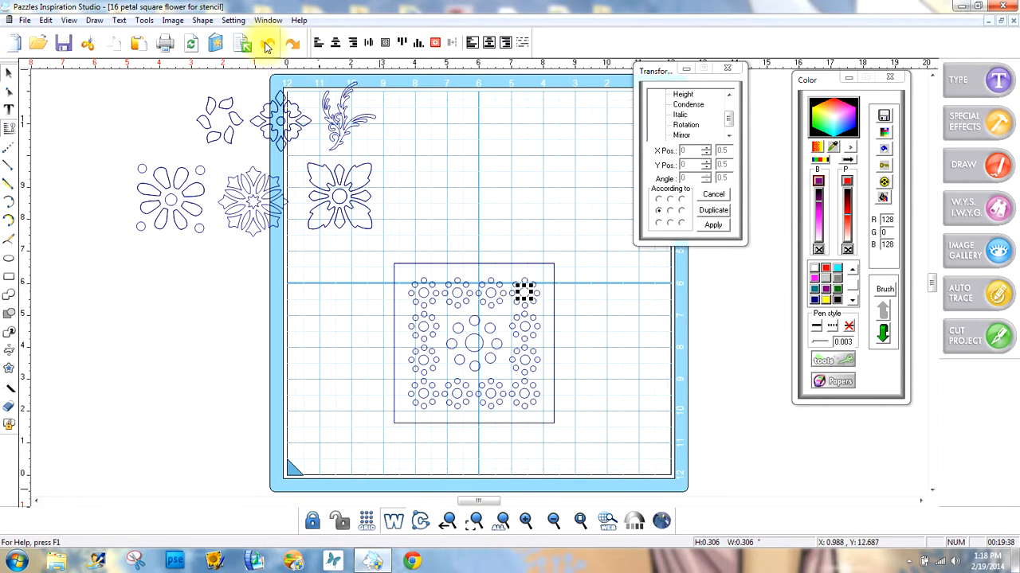
left_click(542, 207)
Recombine the whole tile into a transparent group colored cyan, and move it up and to the left in filled view.
left_click_drag(578, 444, 364, 246)
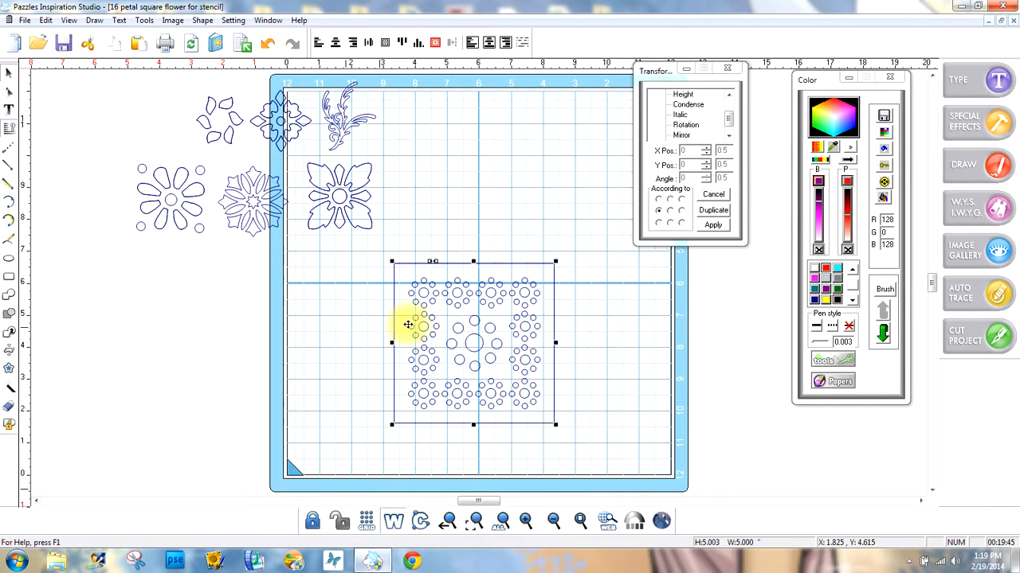
left_click(838, 269)
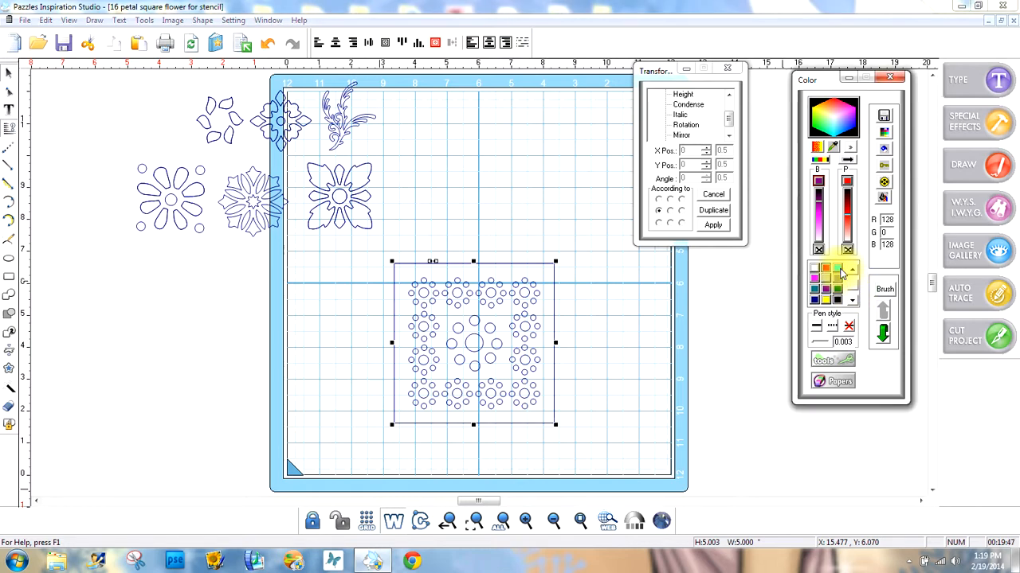
left_click(611, 379)
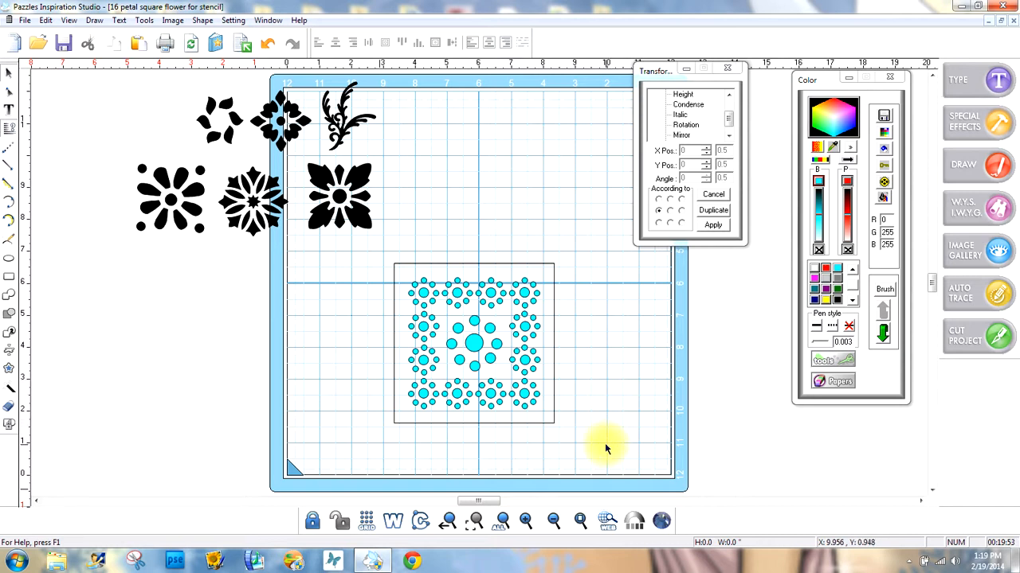
left_click(452, 264)
left_click(690, 298)
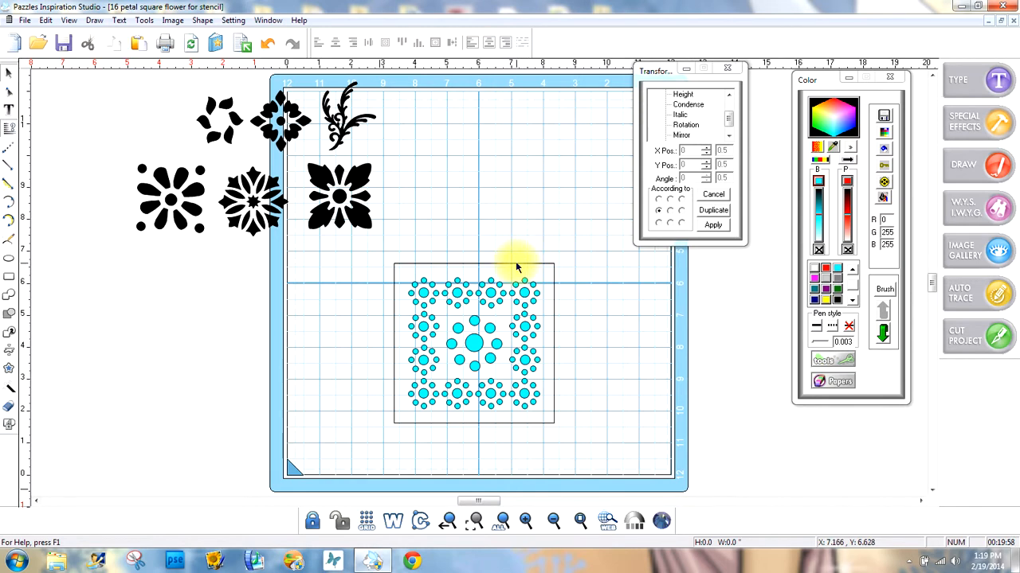
left_click_drag(516, 267, 470, 257)
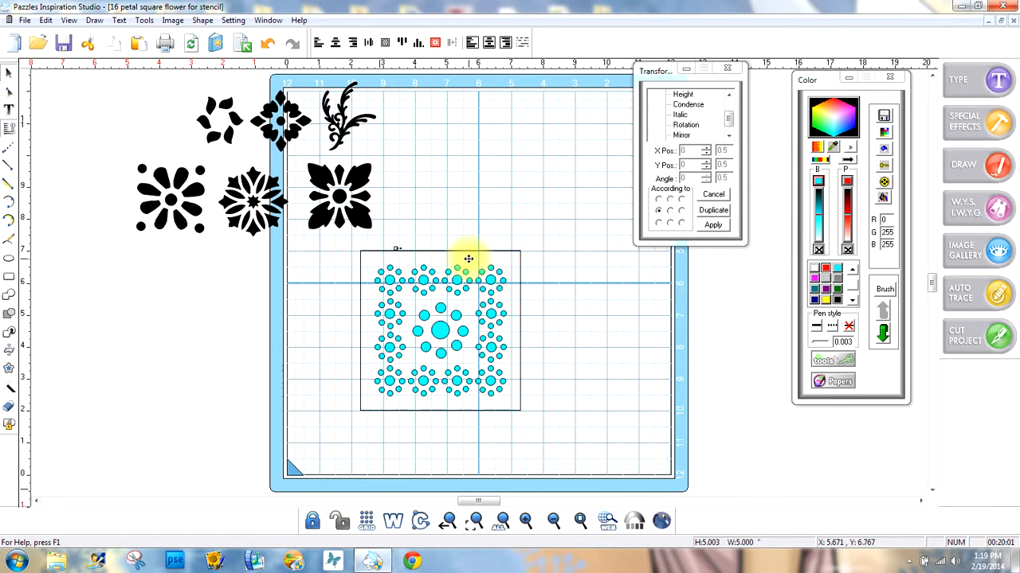
Break the cyan tile's group apart and fill its square frame with cyan.
left_click(401, 252)
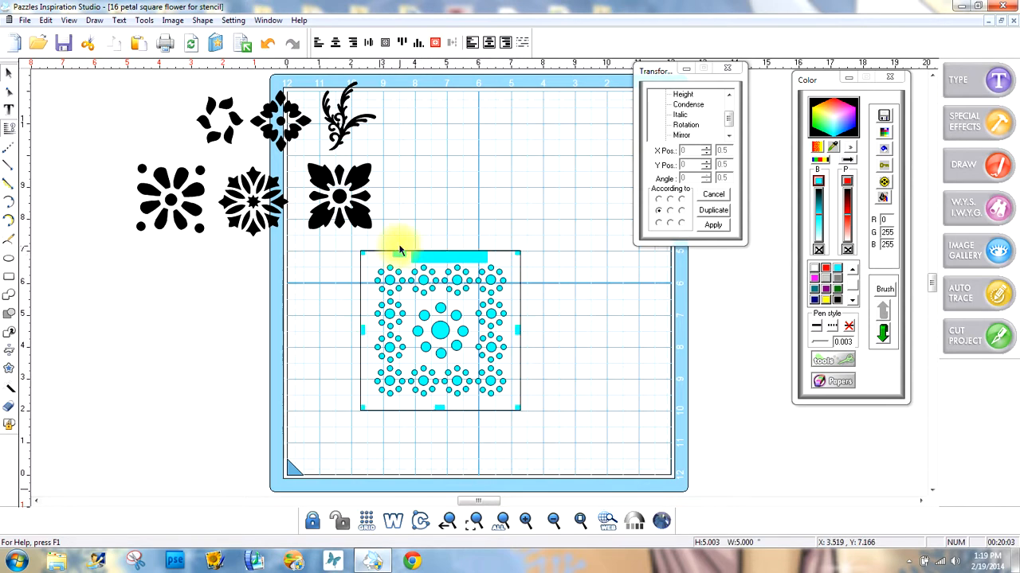
left_click(447, 258)
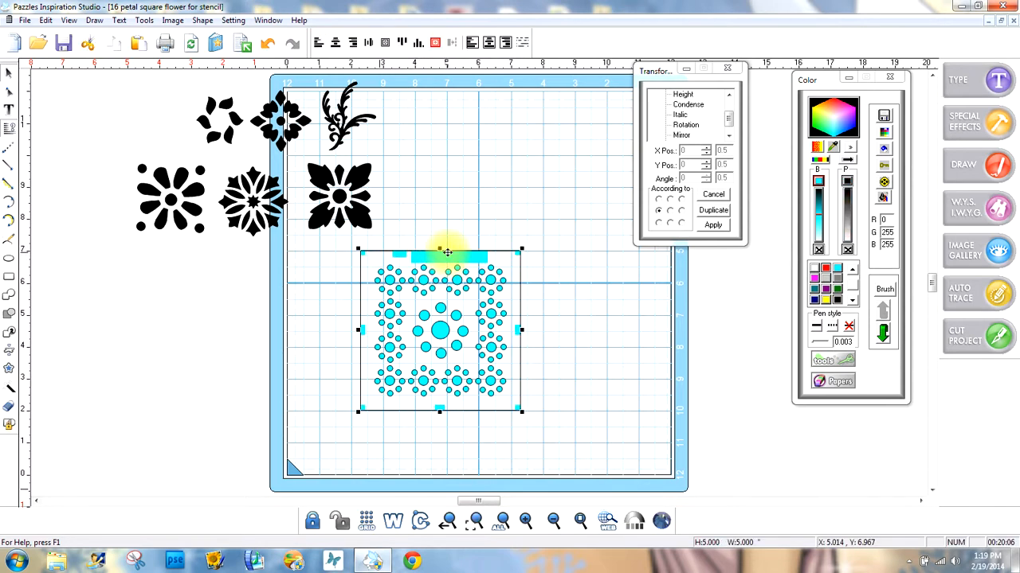
left_click(521, 253)
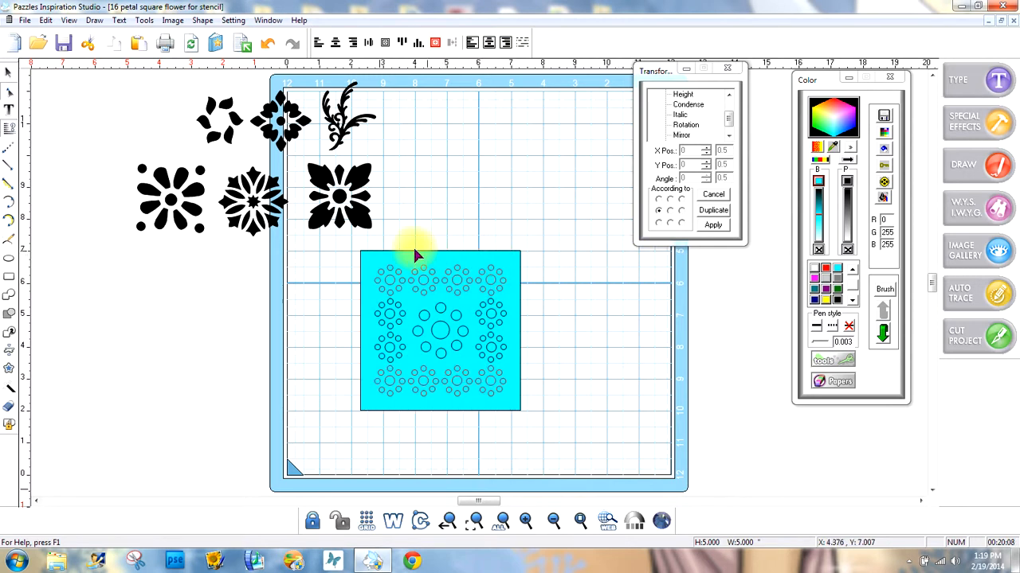
Move the duplicate cyan square out of the tile and delete it.
left_click(8, 71)
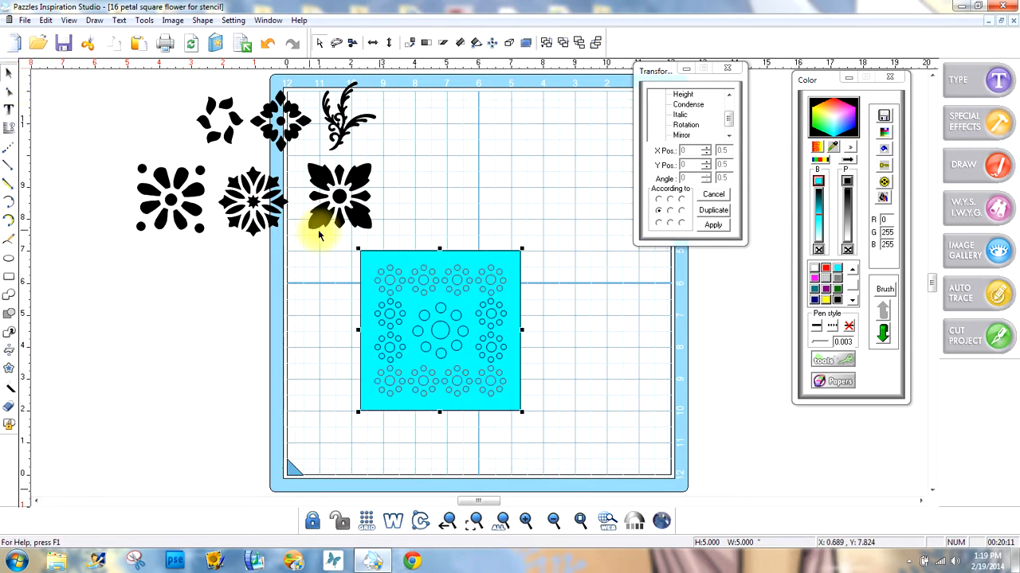
left_click_drag(451, 257, 638, 265)
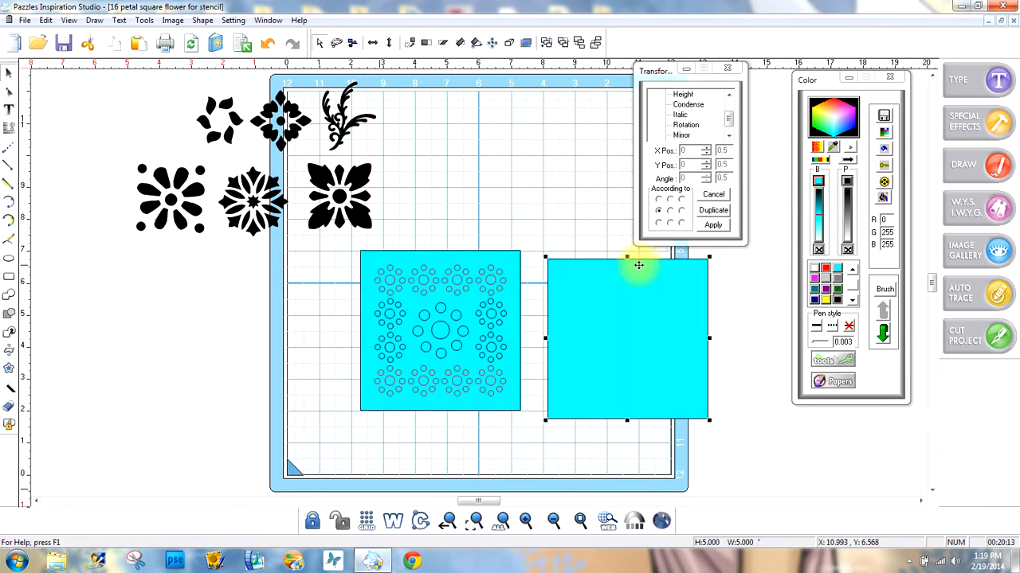
left_click_drag(623, 342, 662, 314)
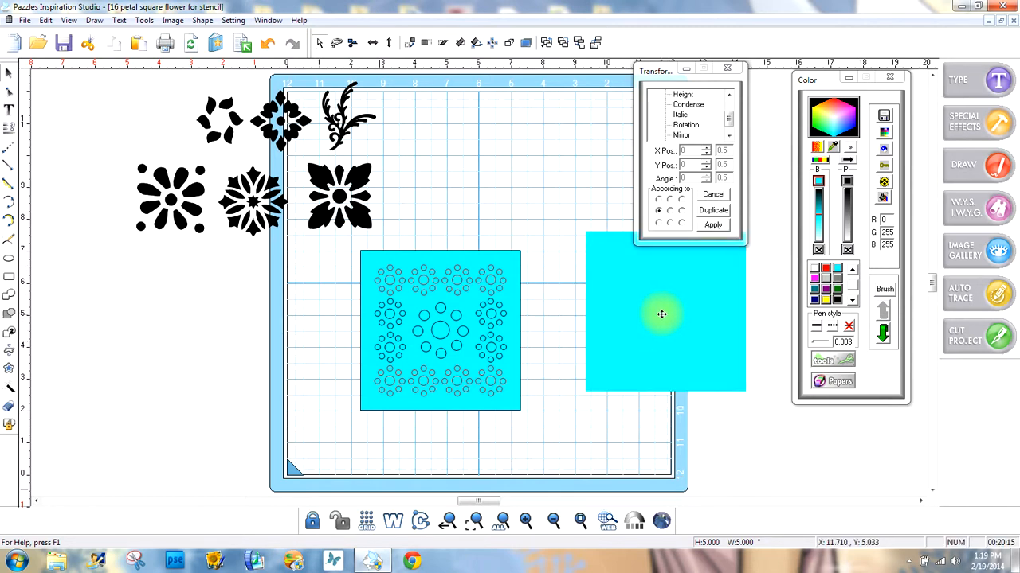
key("Delete")
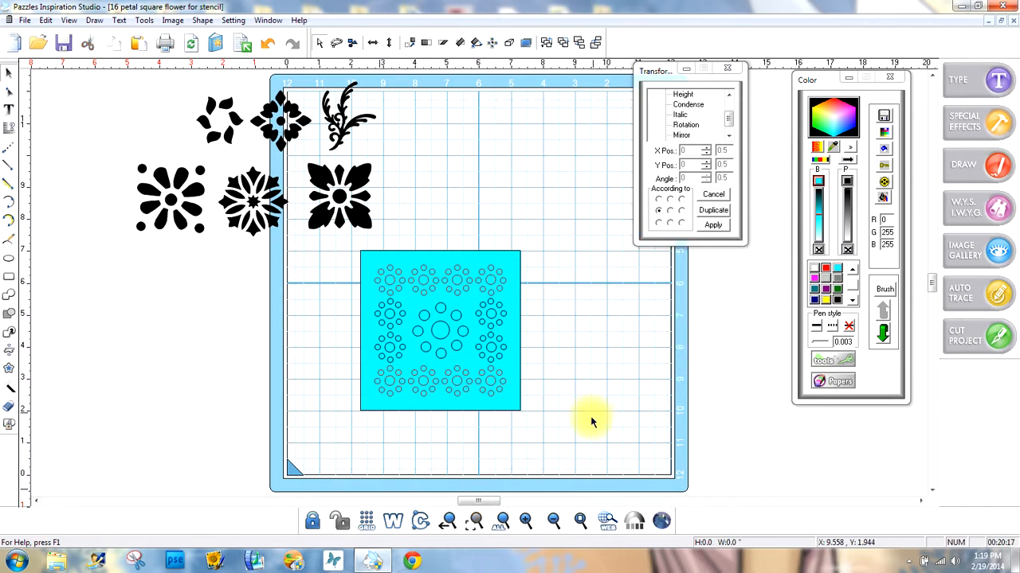
Combine the entire cyan tile into a transparent group with open dot motifs, deselect it, and minimize the program to the desktop.
left_click_drag(579, 427, 340, 233)
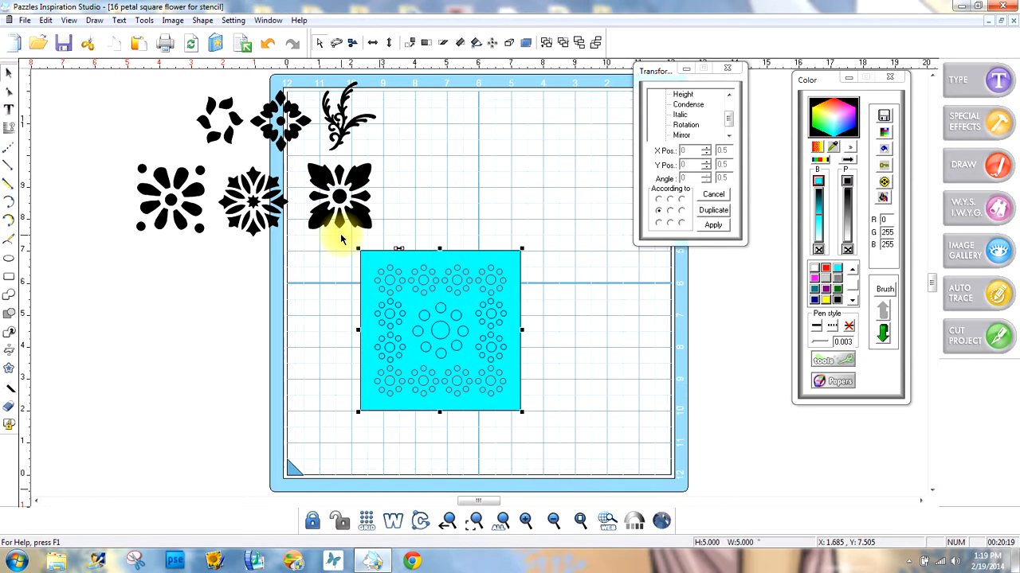
left_click(9, 424)
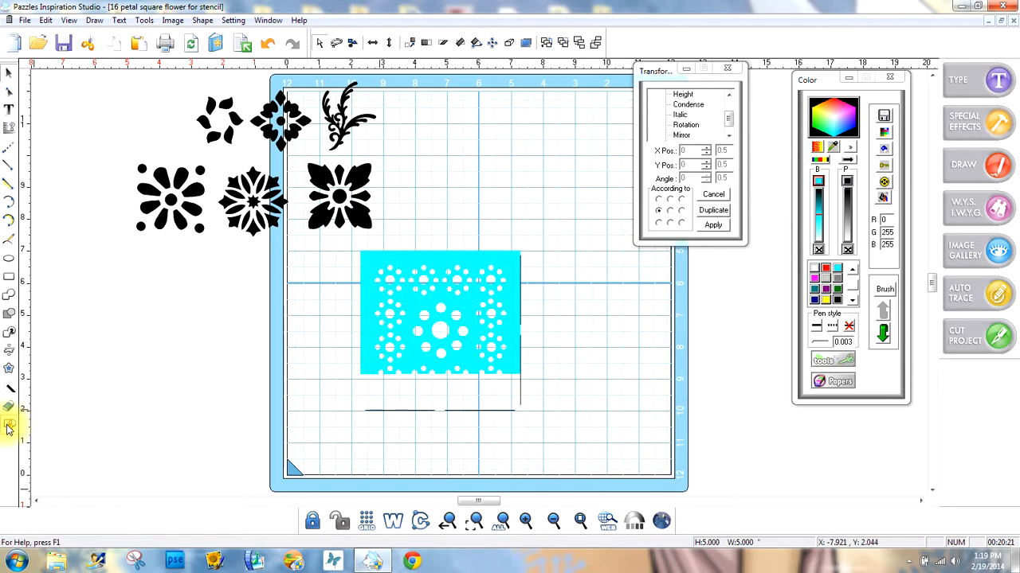
left_click(510, 420)
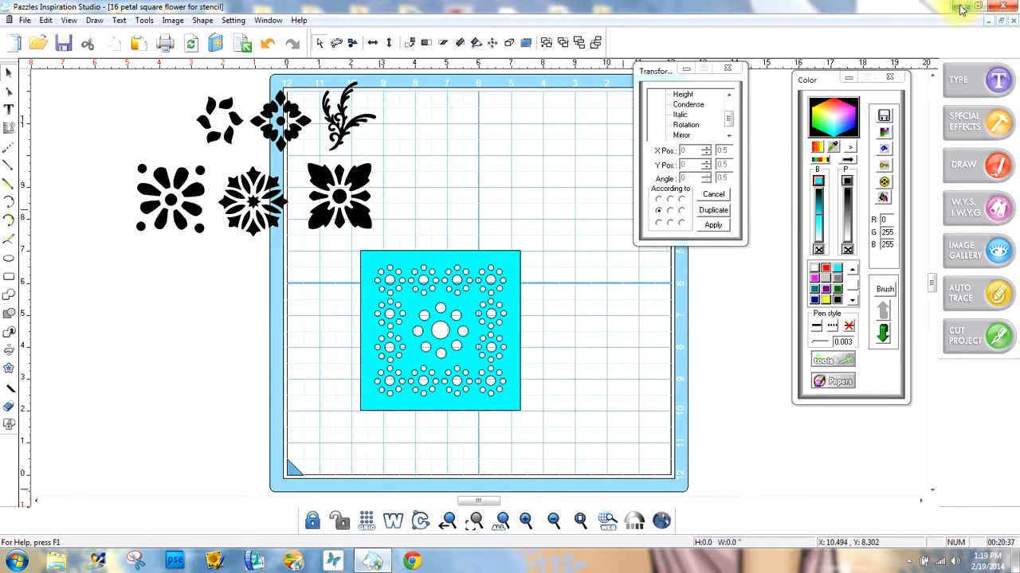
left_click(1001, 6)
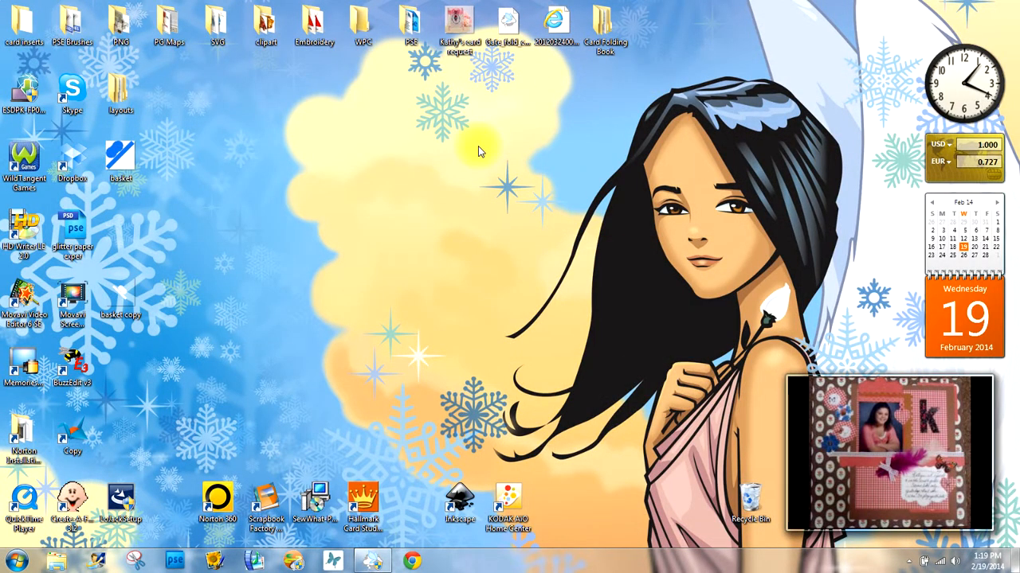